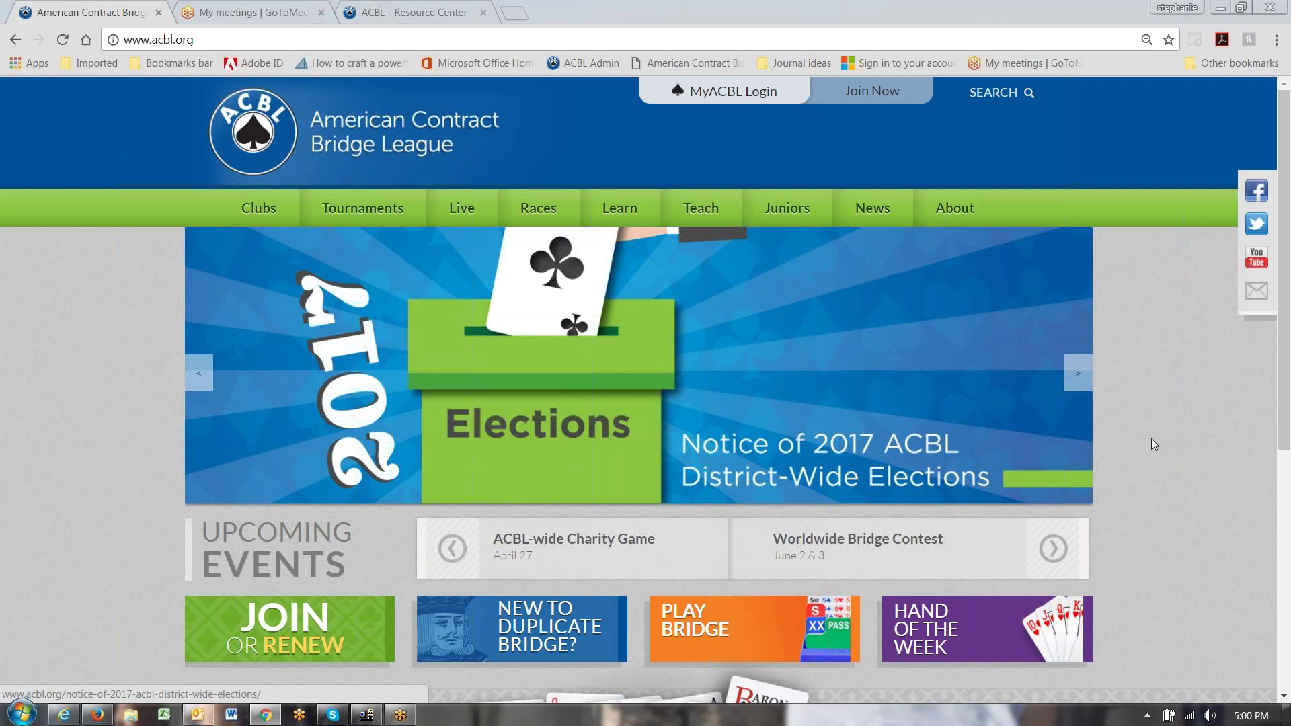
scroll(1152, 439, down, 6)
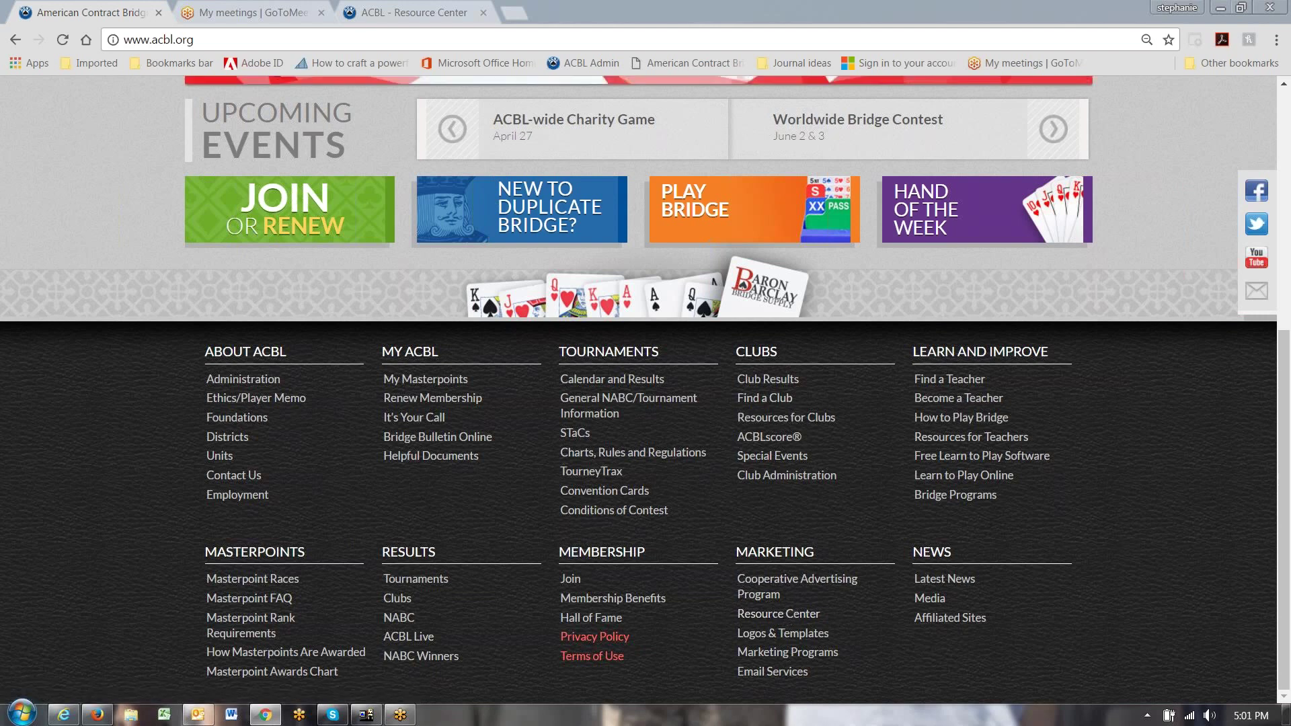
scroll(1071, 514, up, 6)
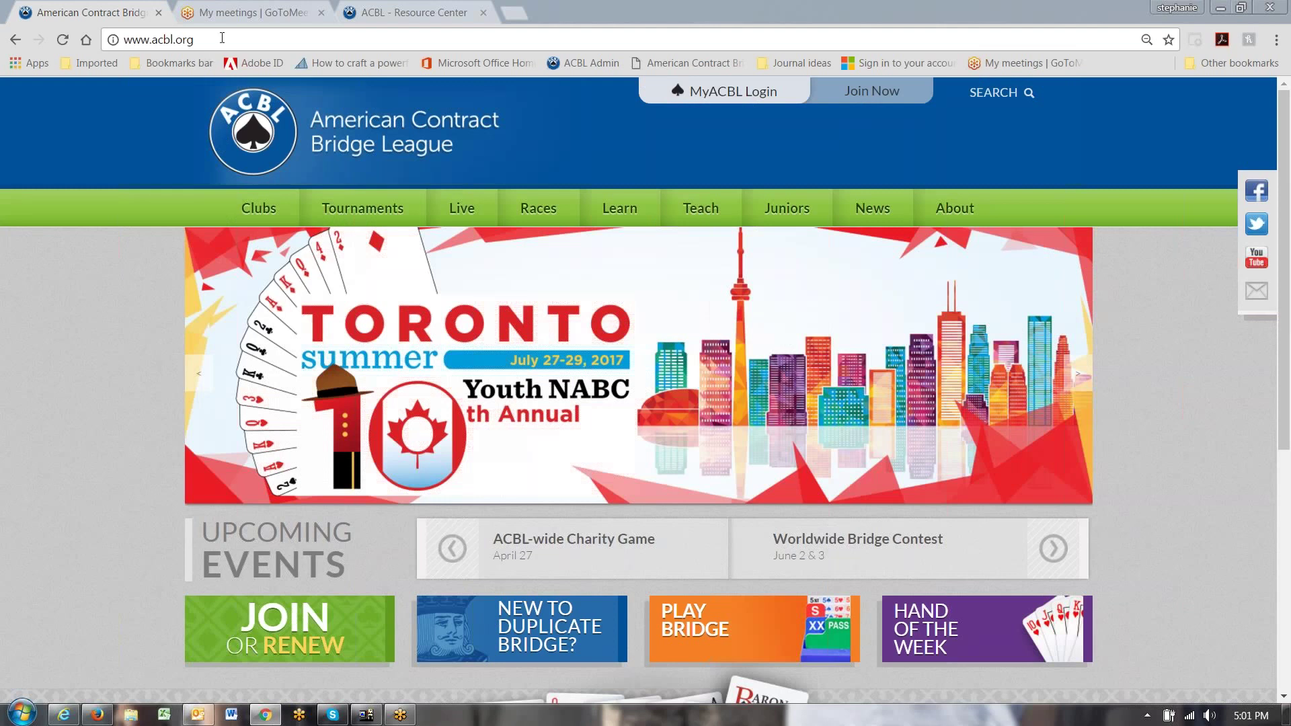
click(222, 37)
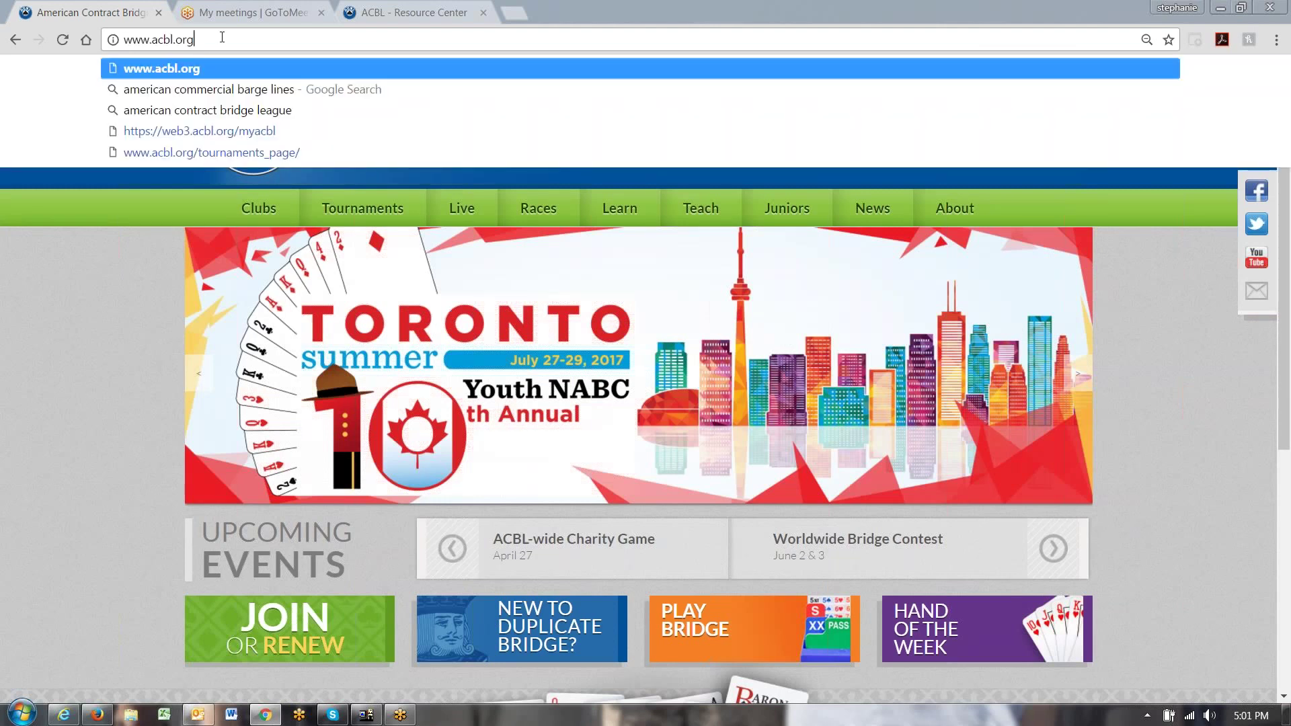
text(/r)
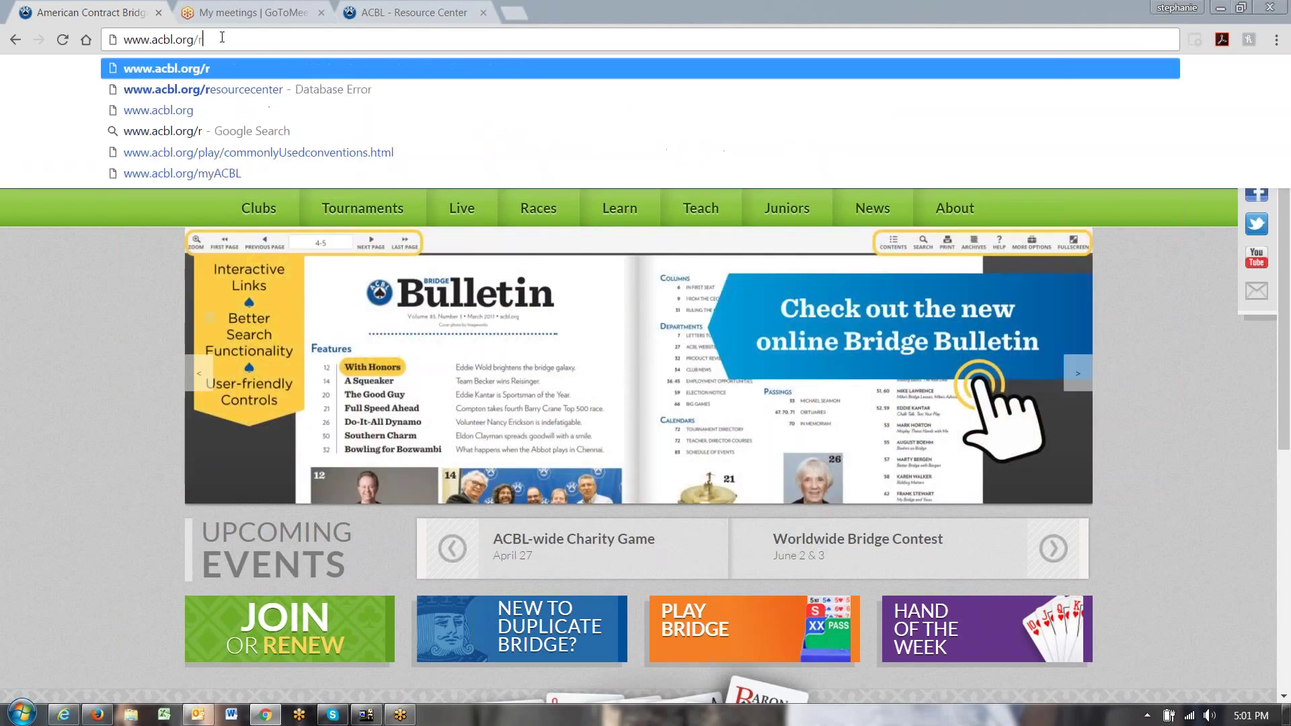
text(esourcec)
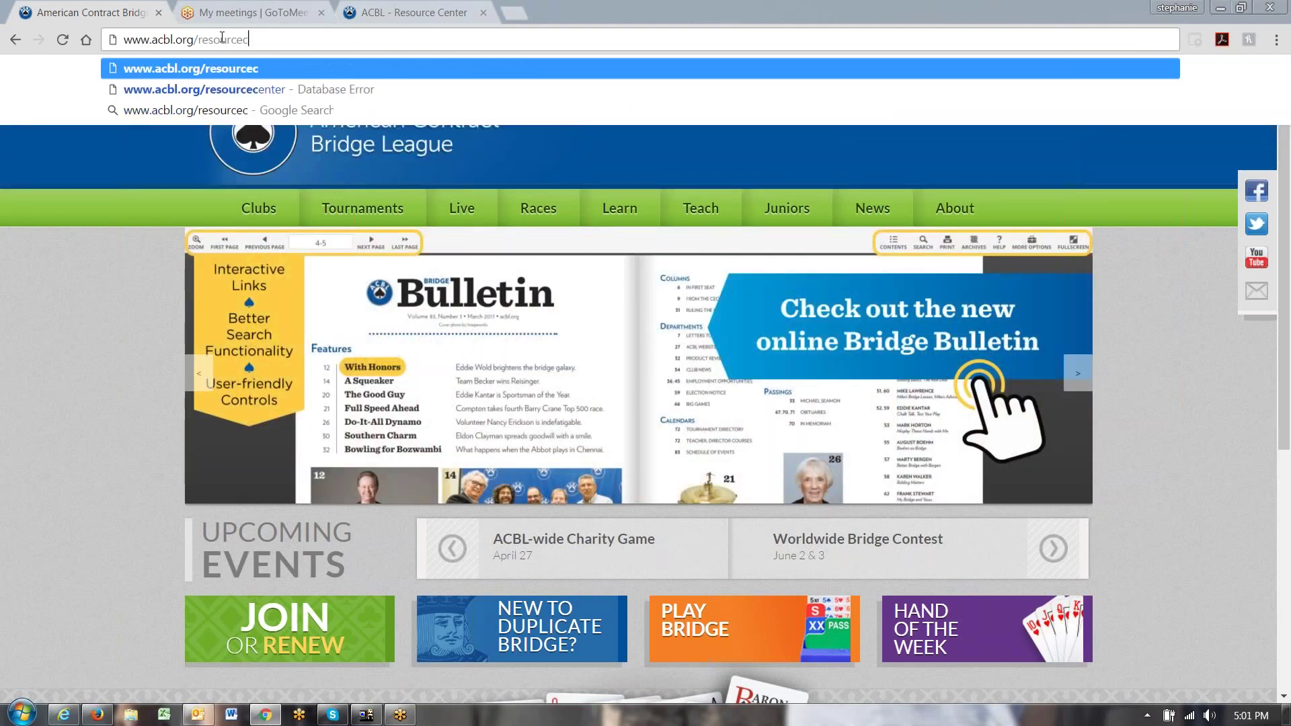
text(enter)
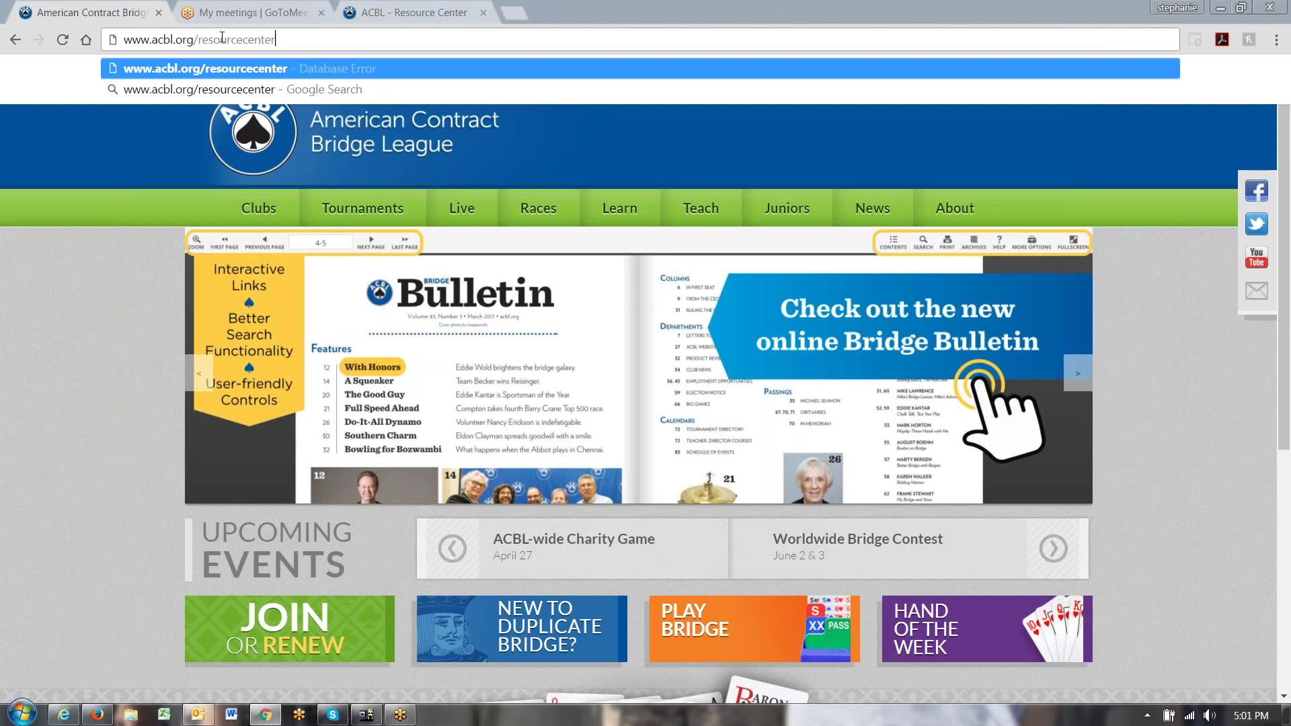
key(Return)
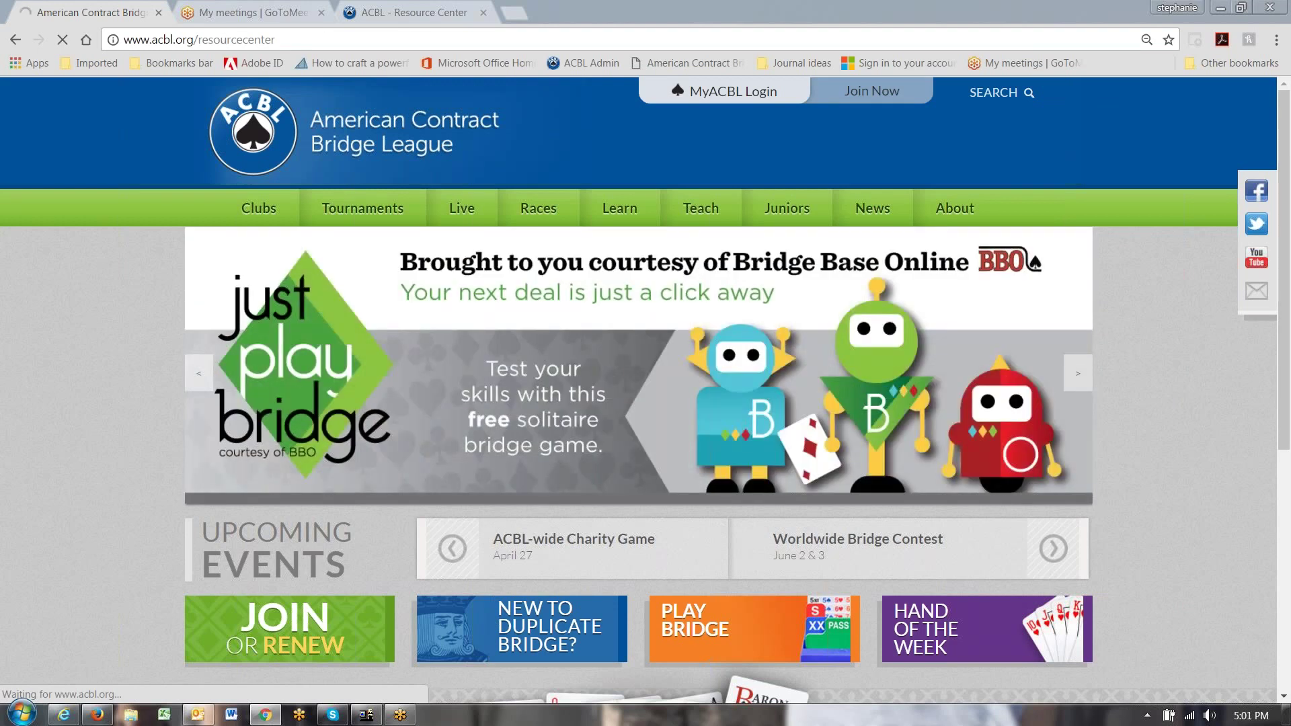
click(284, 43)
click(285, 41)
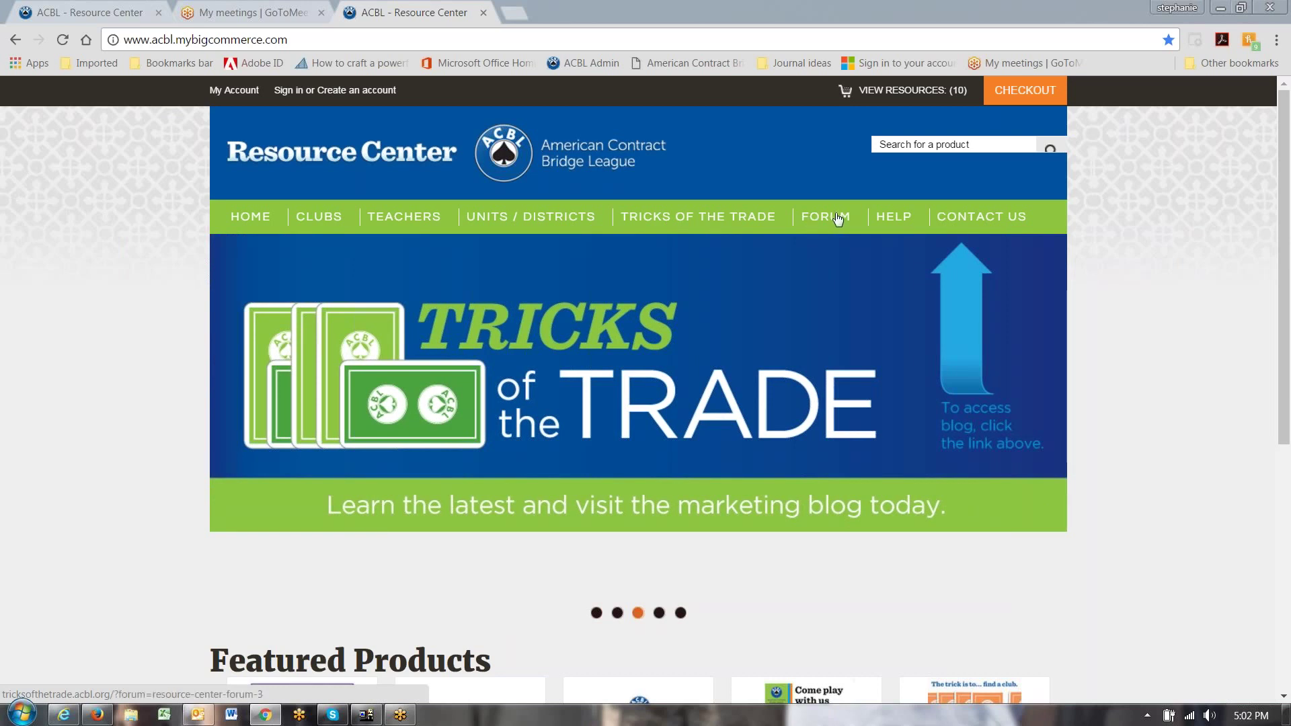
Review the Clubs category options and open the Clip Art / Photos page from the home page's Helpful Links.
mouse_move(319, 217)
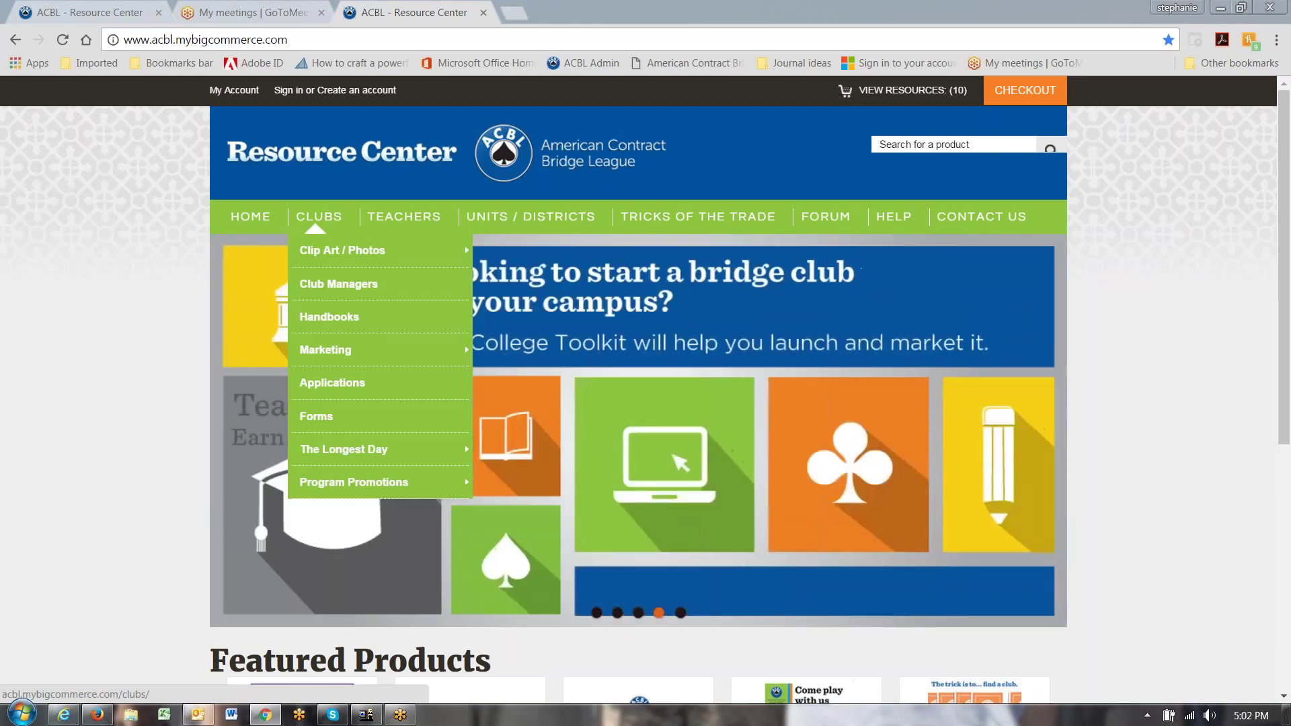
mouse_move(330, 251)
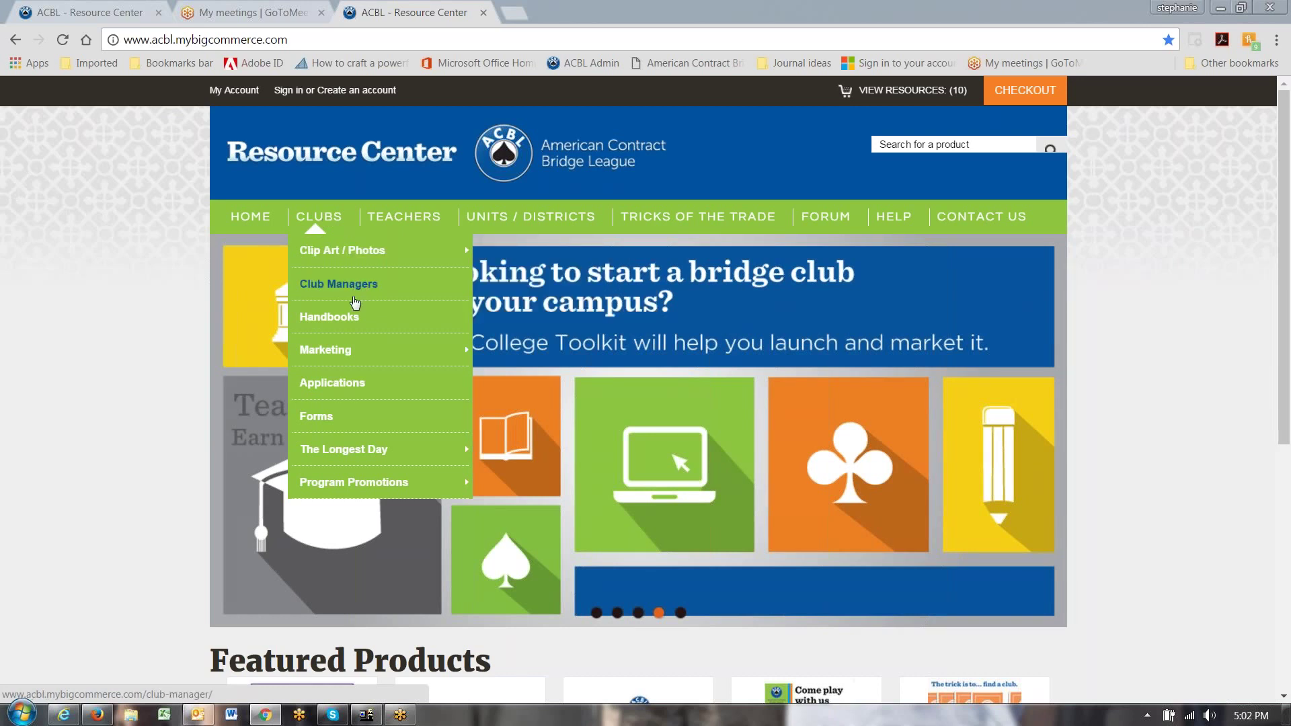
mouse_move(345, 353)
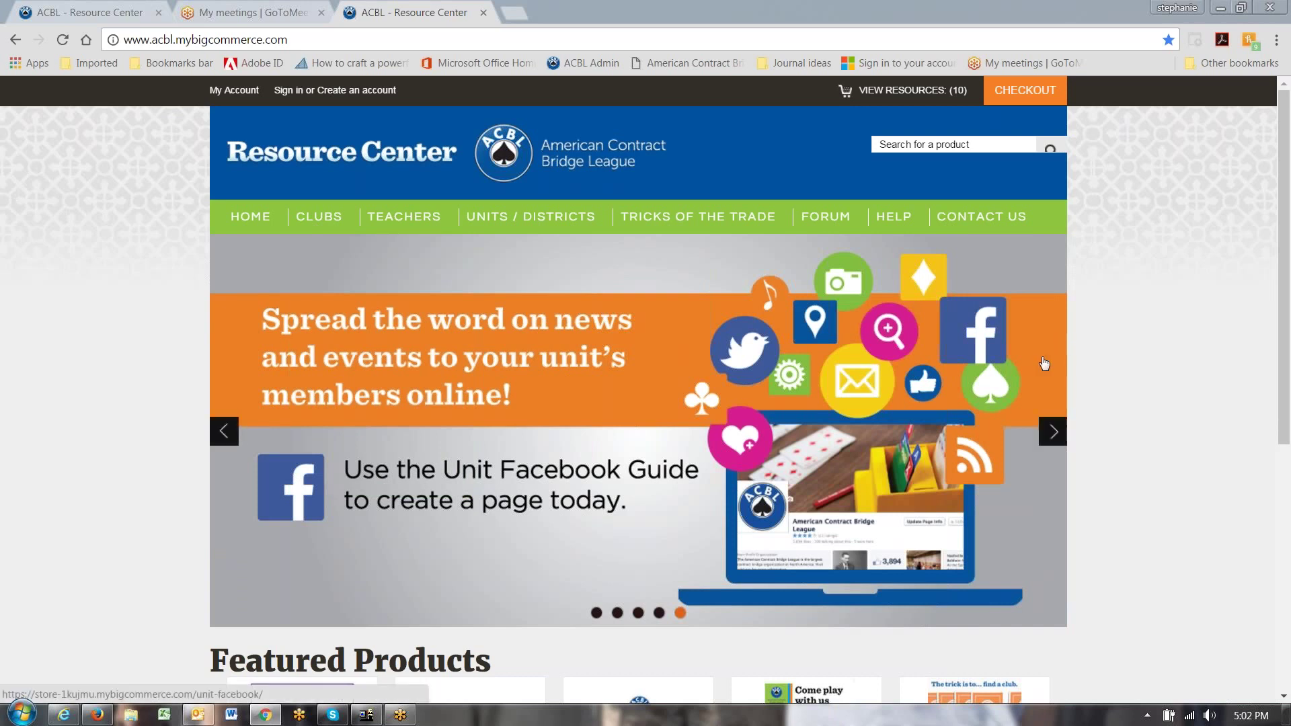
scroll(1066, 346, down, 6)
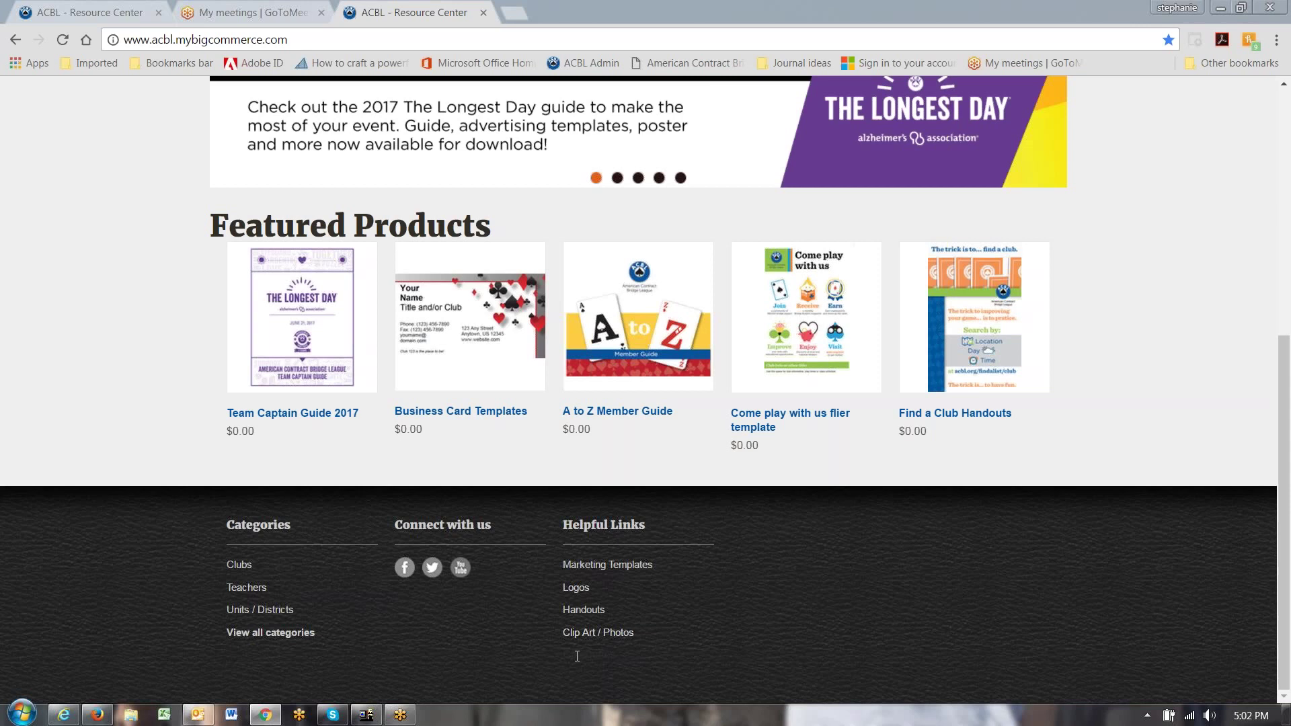
click(597, 636)
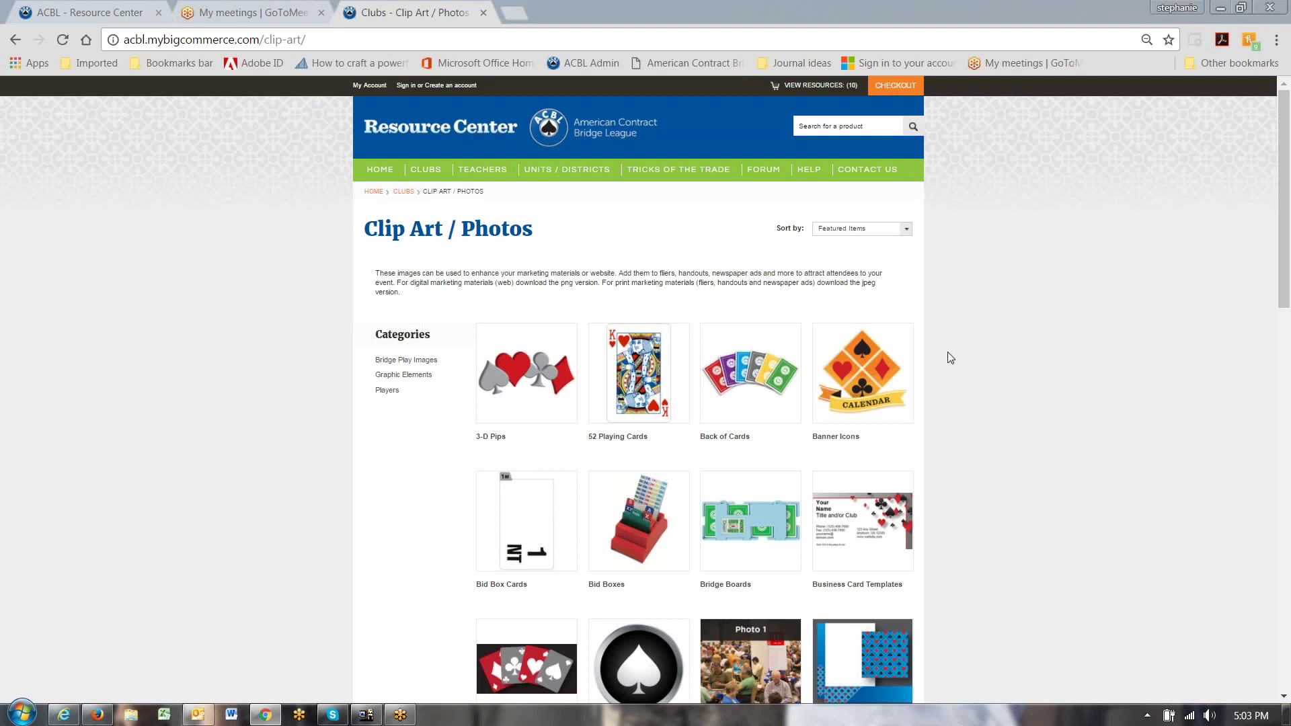
Browse the Clip Art / Photos items and open the Female Players product.
scroll(950, 357, down, 1)
scroll(950, 357, down, 2)
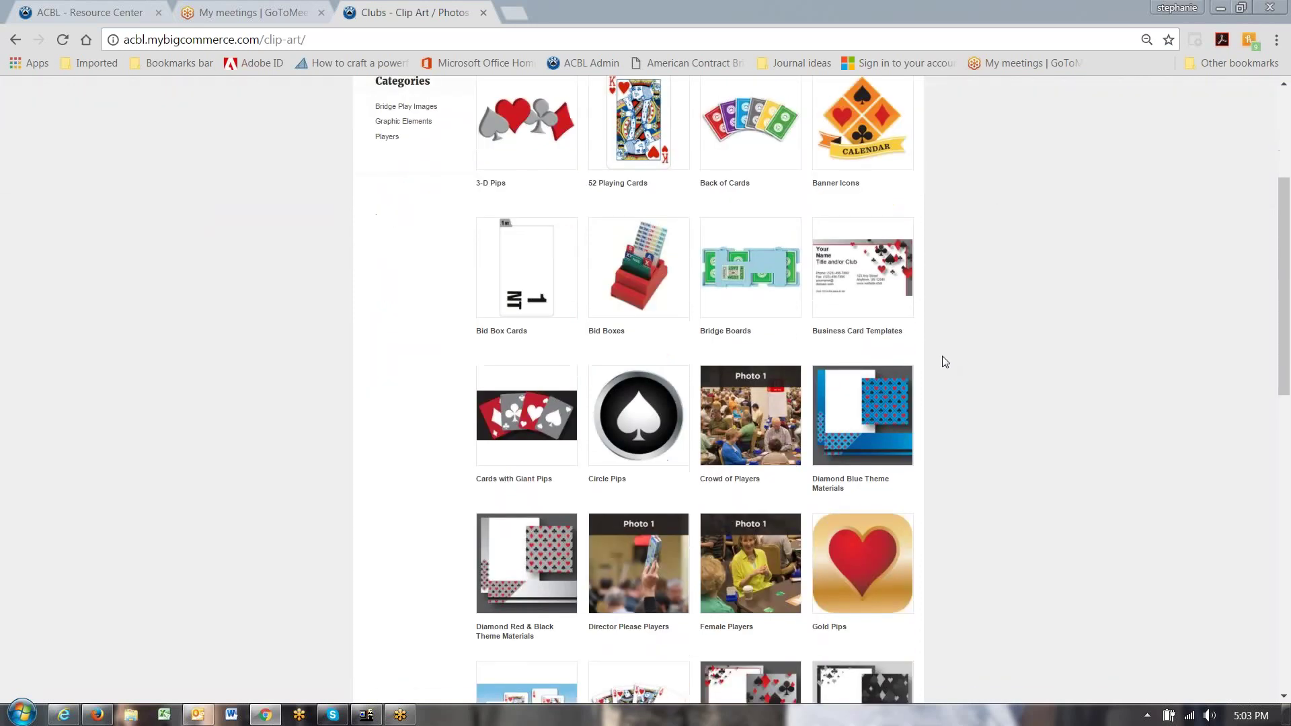
scroll(945, 361, down, 1)
scroll(945, 361, down, 1)
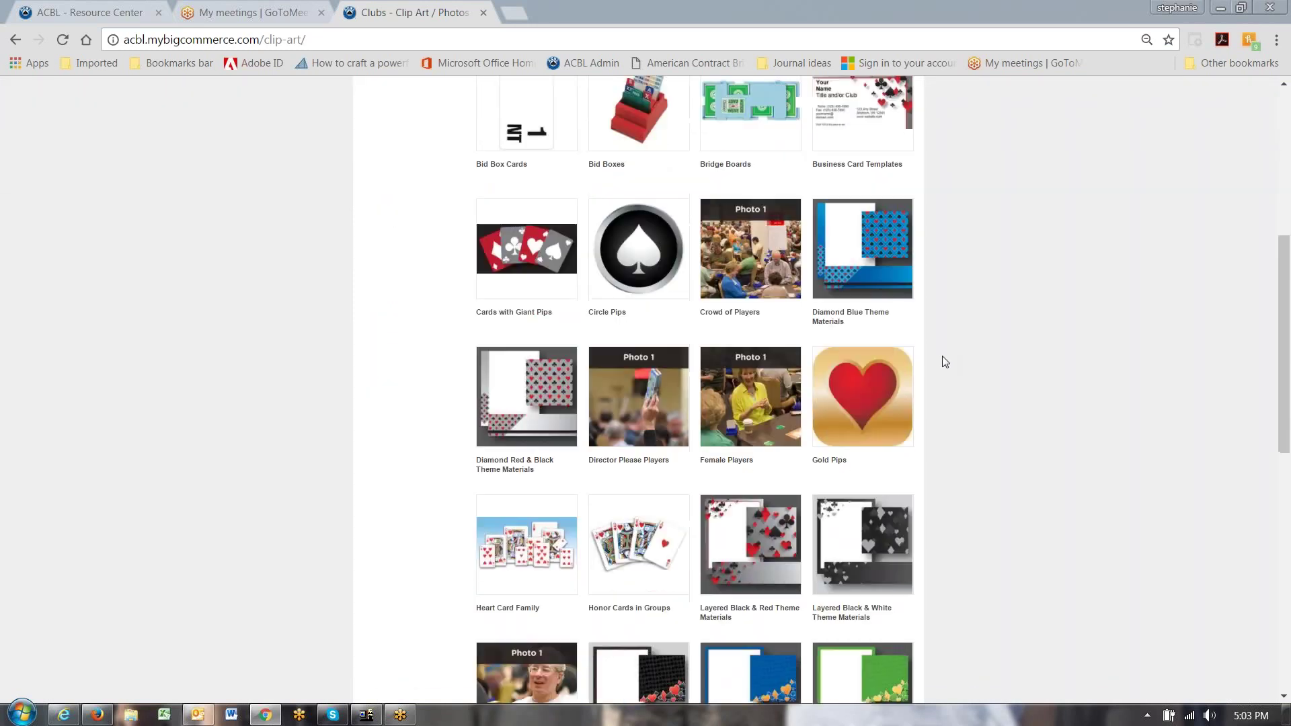
scroll(942, 356, down, 1)
mouse_move(757, 316)
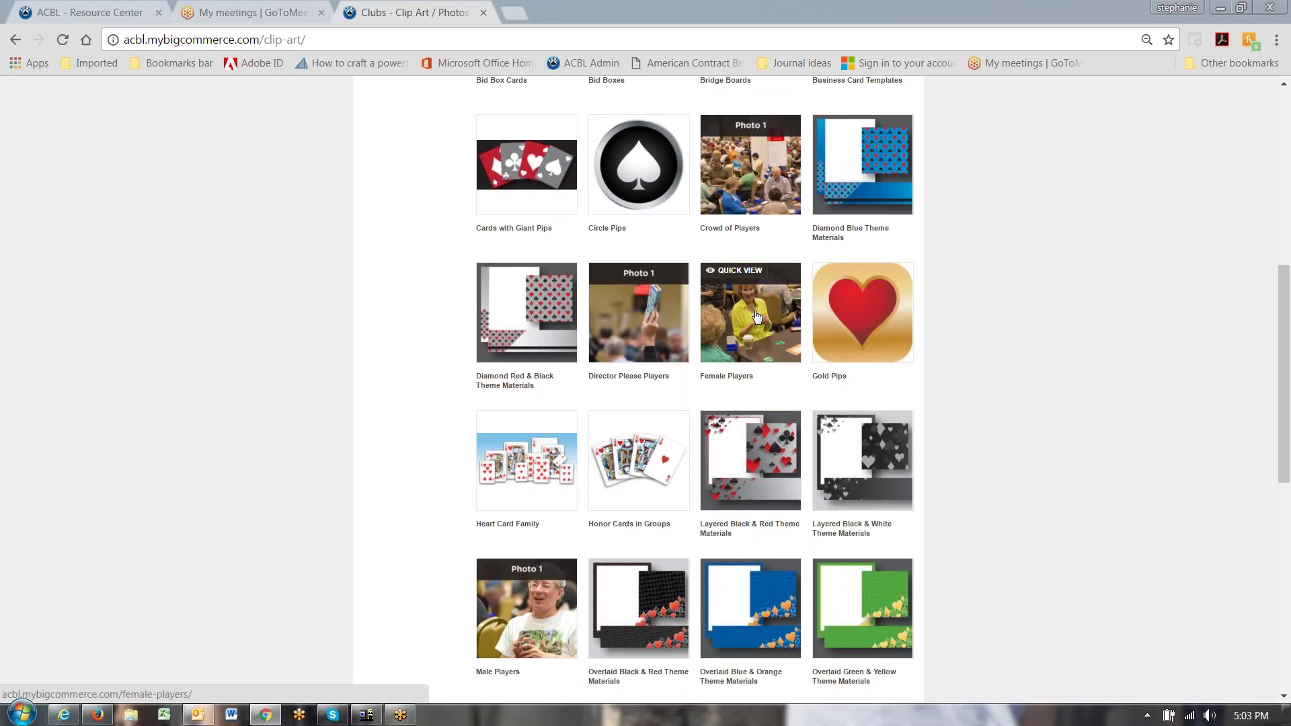
click(758, 316)
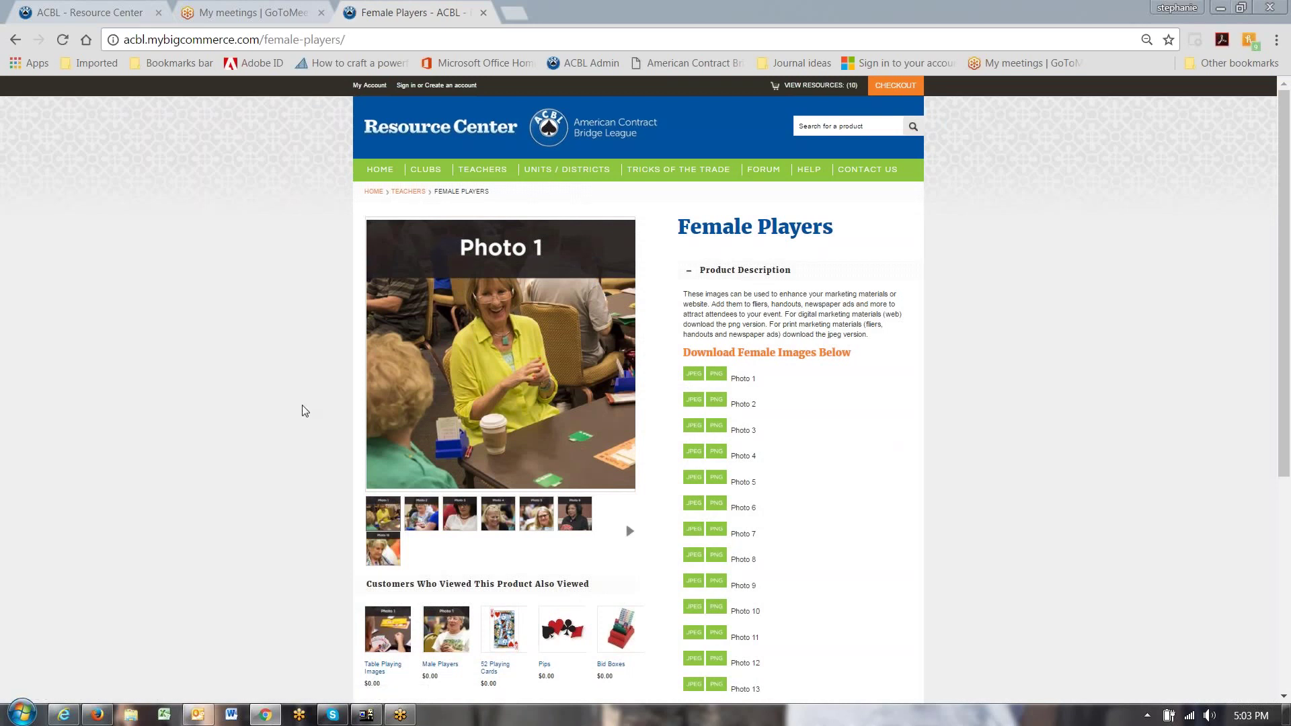
Open the JPEG version of Photo 4 from the Female Players download list.
scroll(305, 411, down, 1)
scroll(304, 411, down, 1)
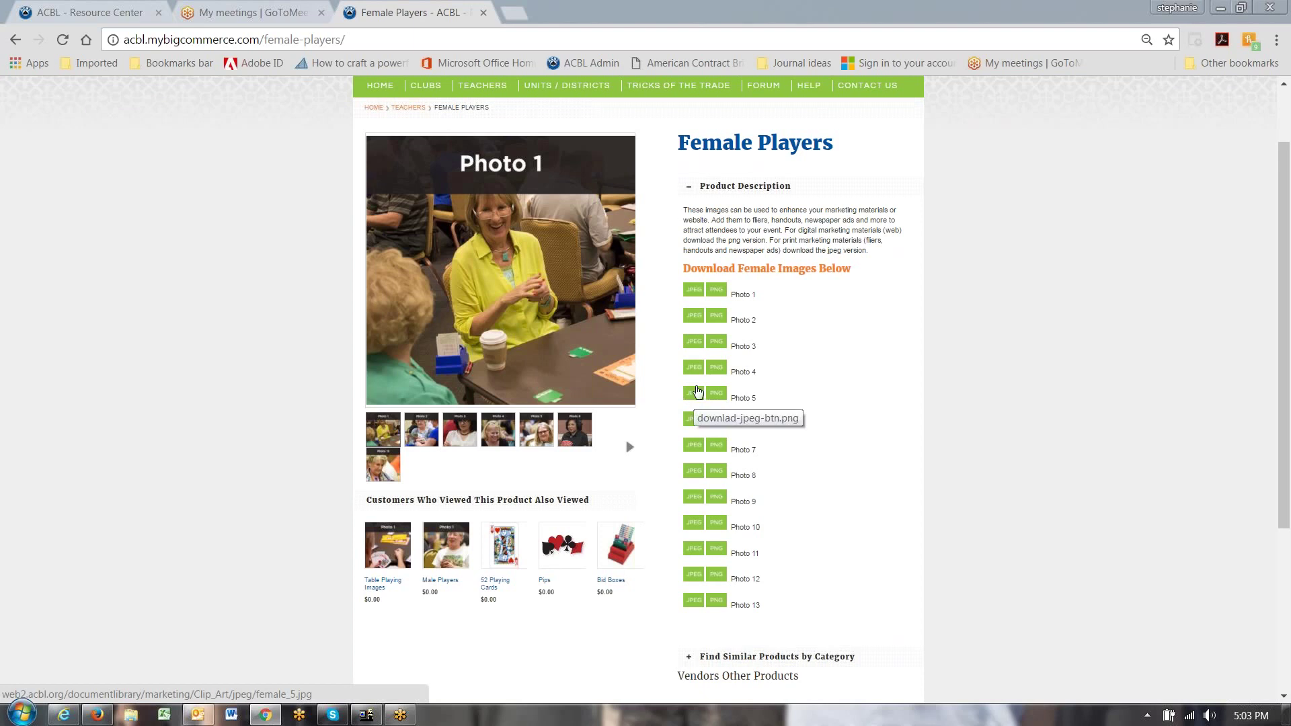
click(694, 369)
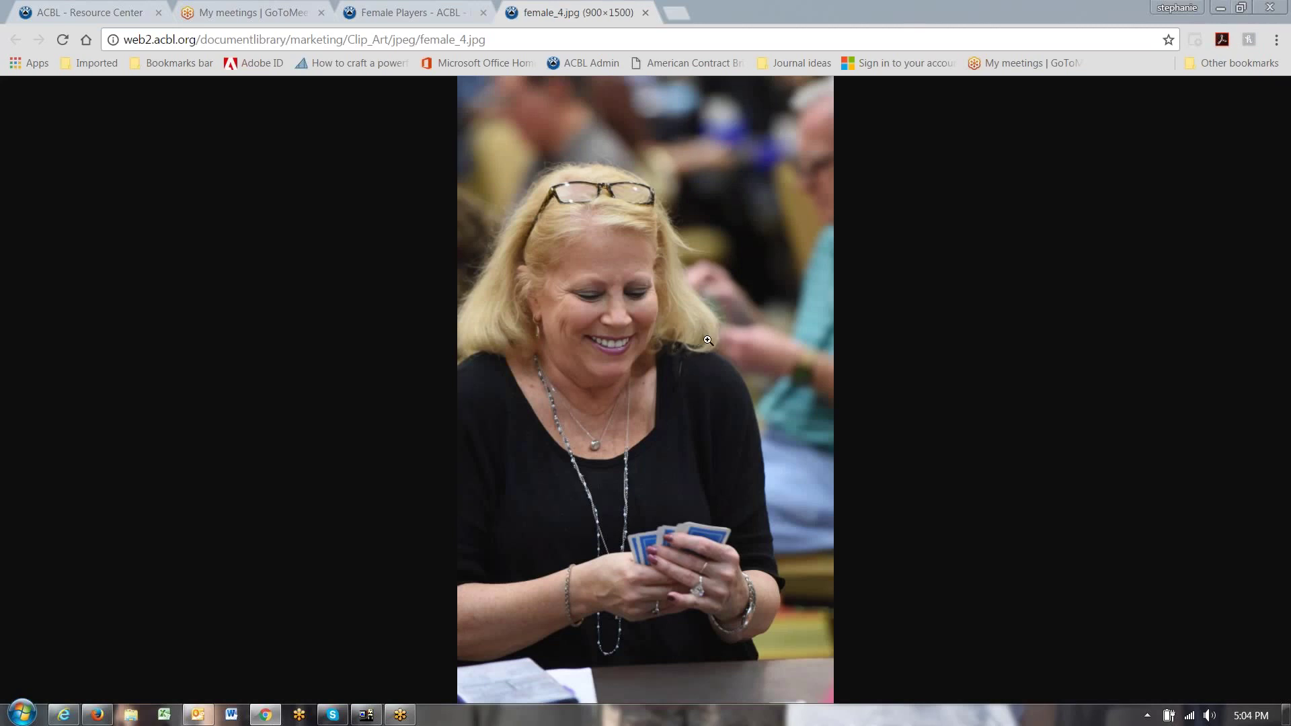
Save the photo to the Desktop as female_4.jpg, dismiss the download bar and close the image tab.
right_click(672, 325)
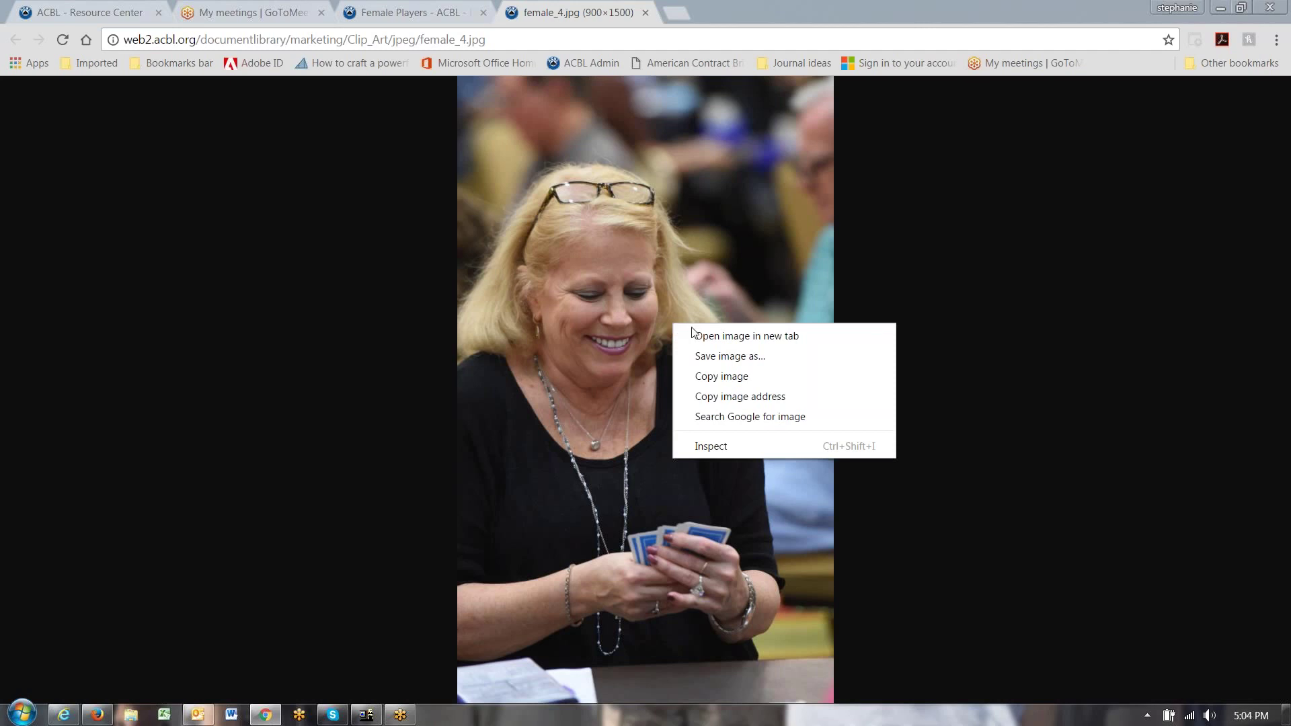
click(743, 364)
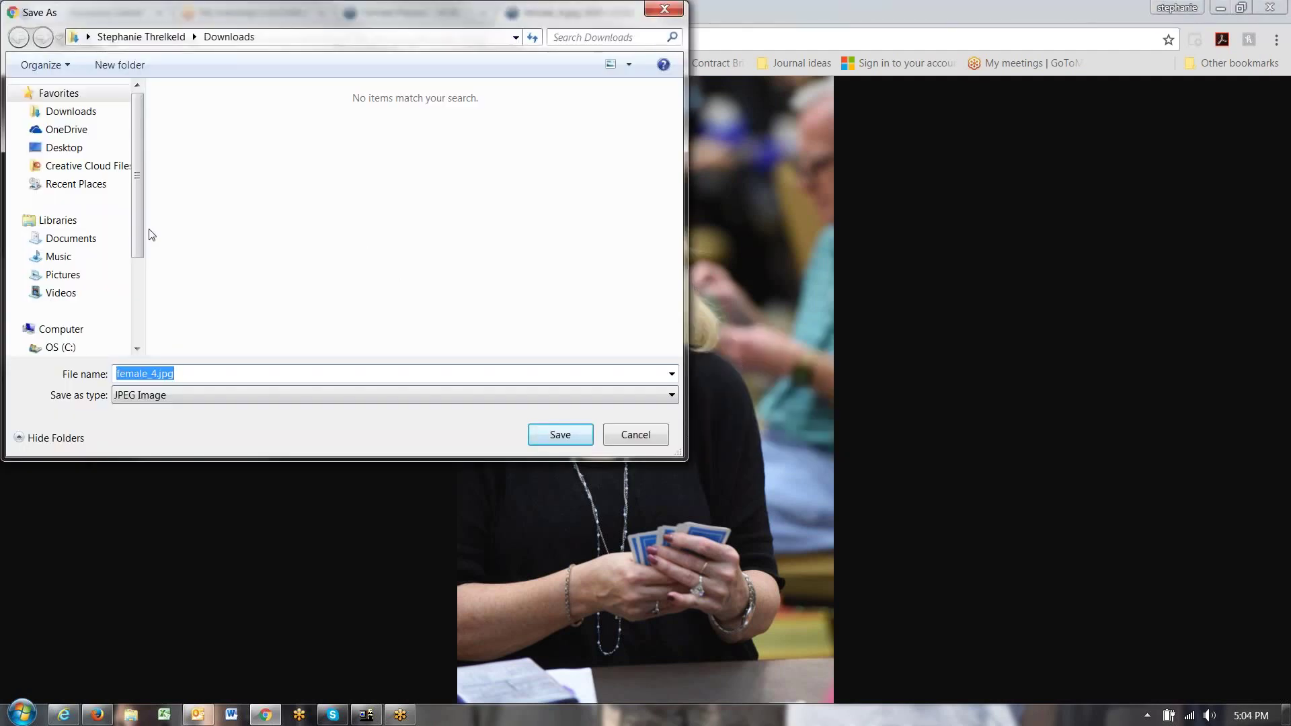
click(87, 153)
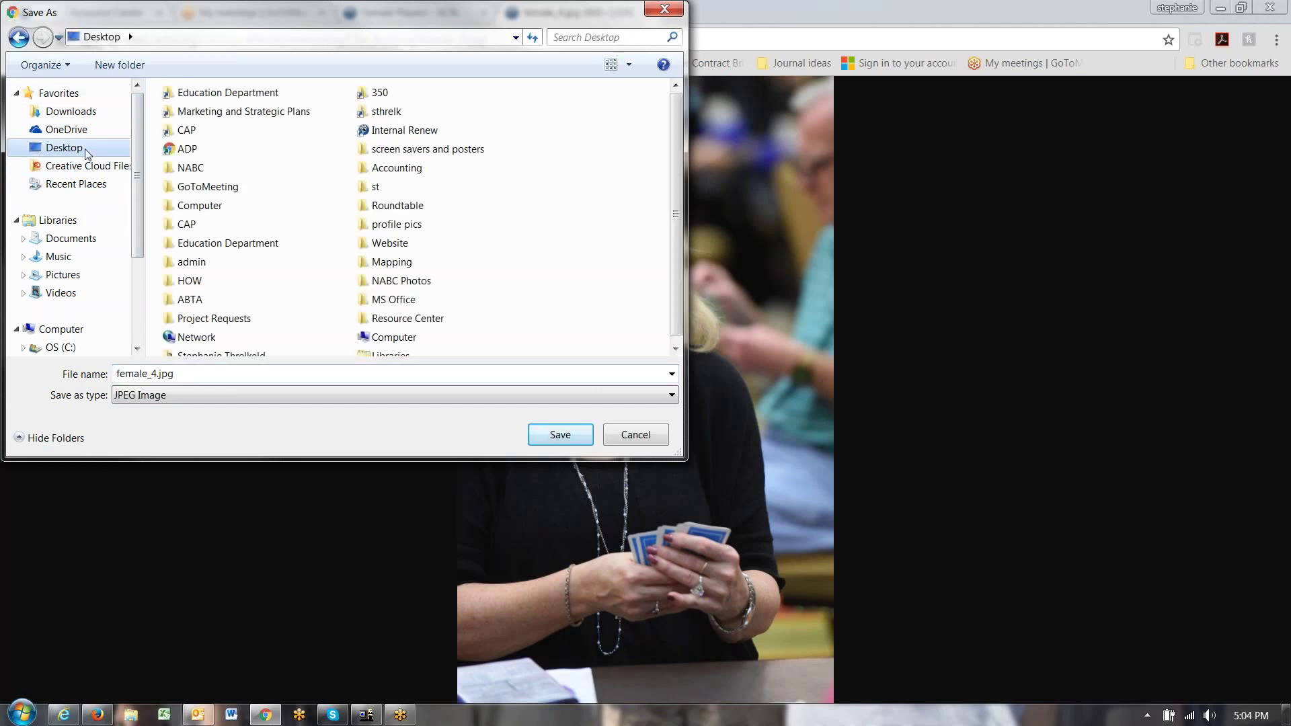
click(571, 435)
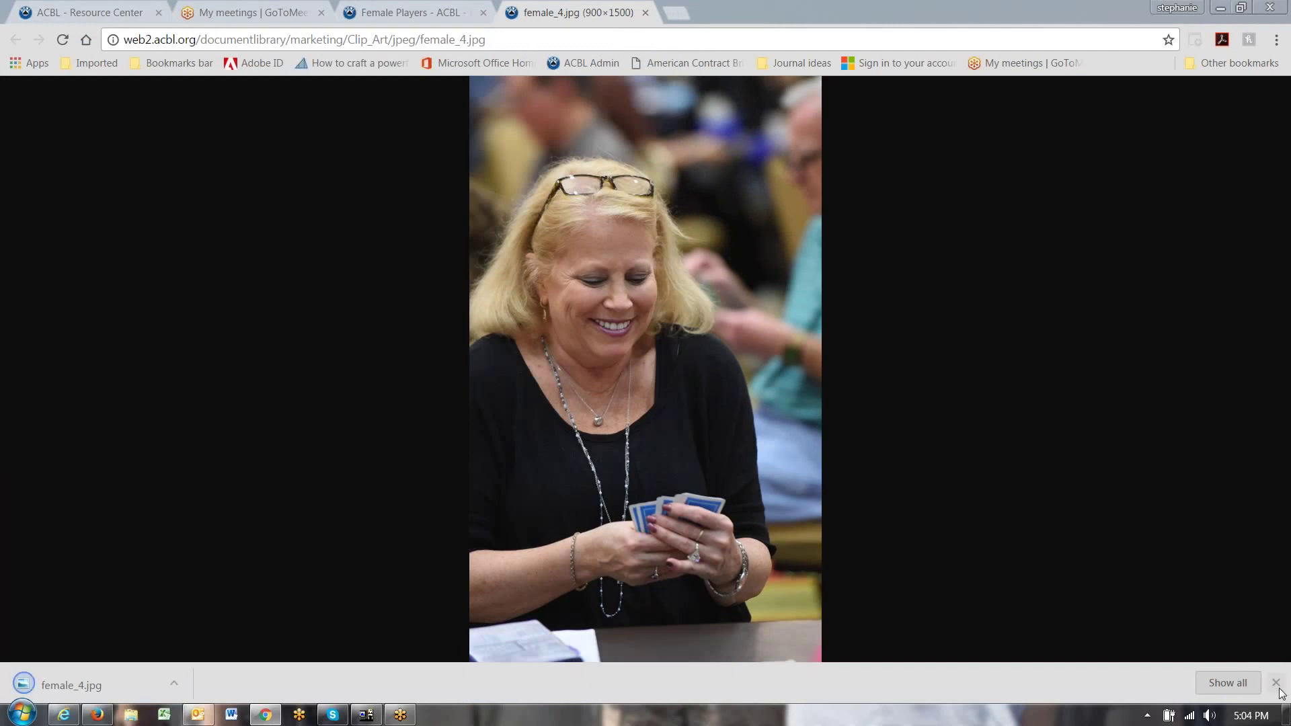
click(1276, 683)
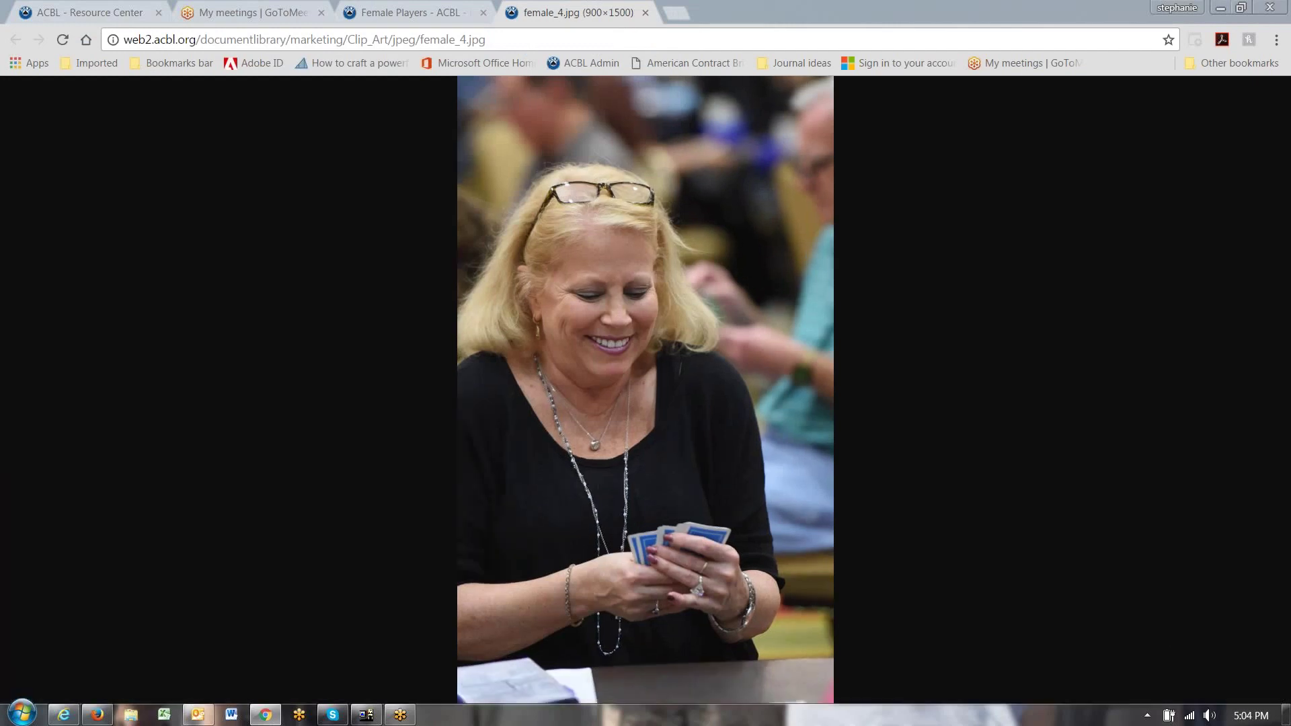
click(645, 13)
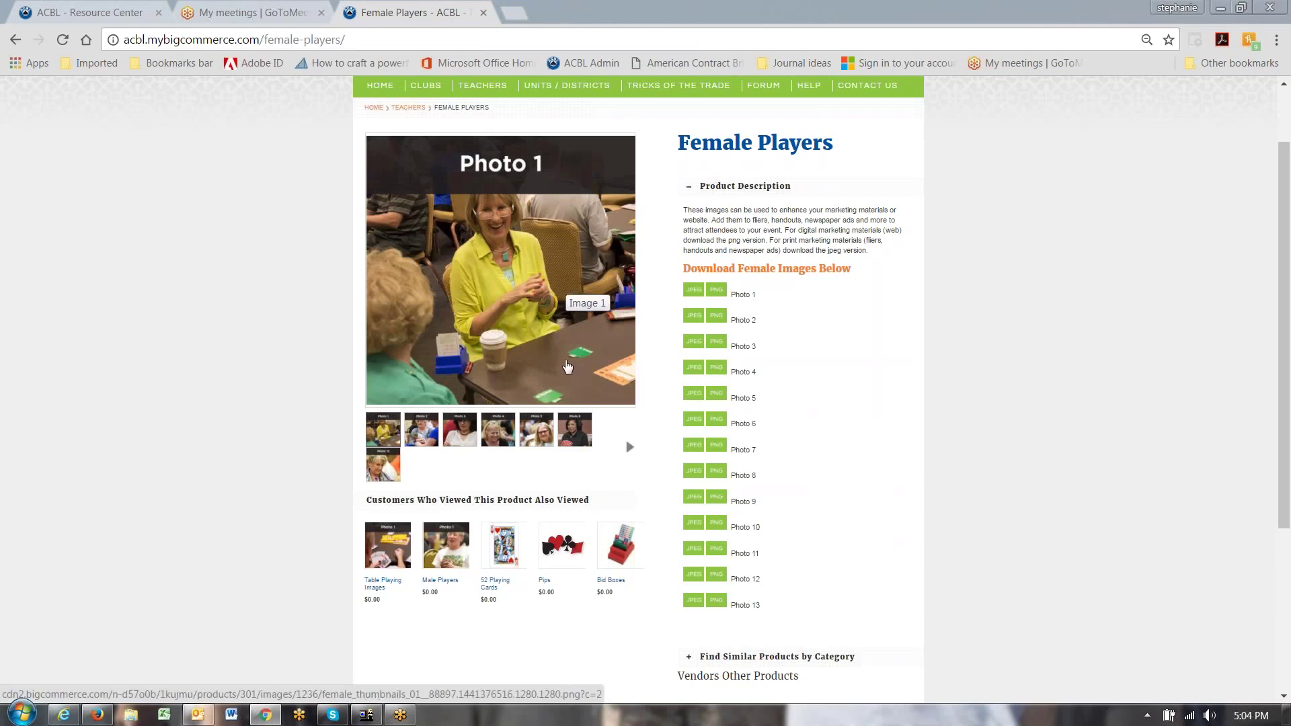
Go to the Handouts page from the Helpful Links and open the Bridge Life product.
scroll(568, 424, down, 4)
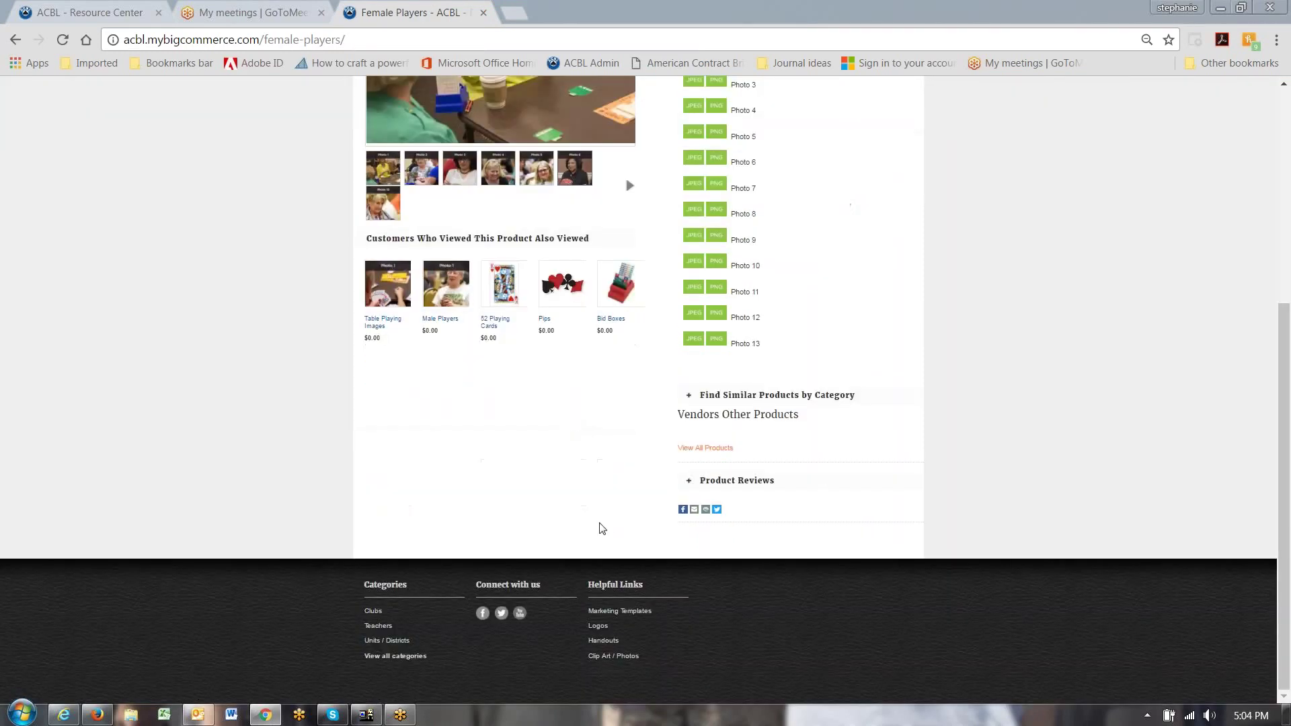
click(605, 643)
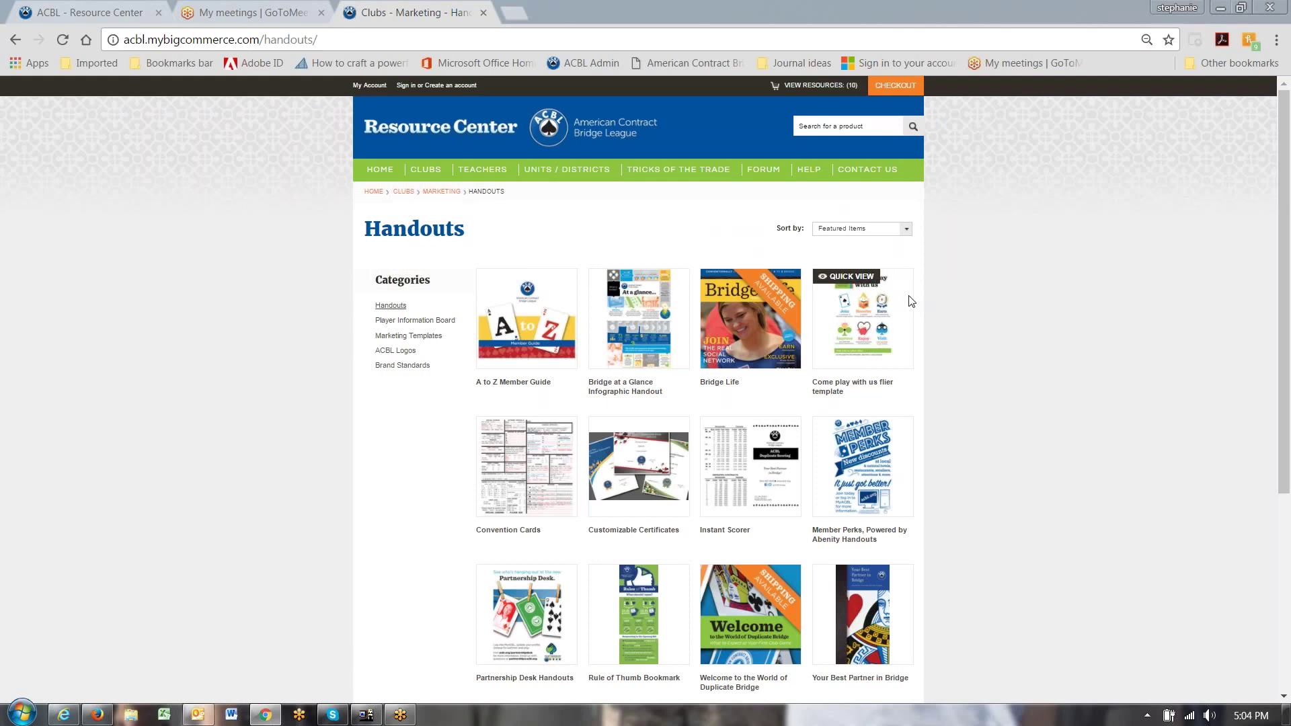
scroll(912, 301, down, 1)
scroll(912, 301, down, 1)
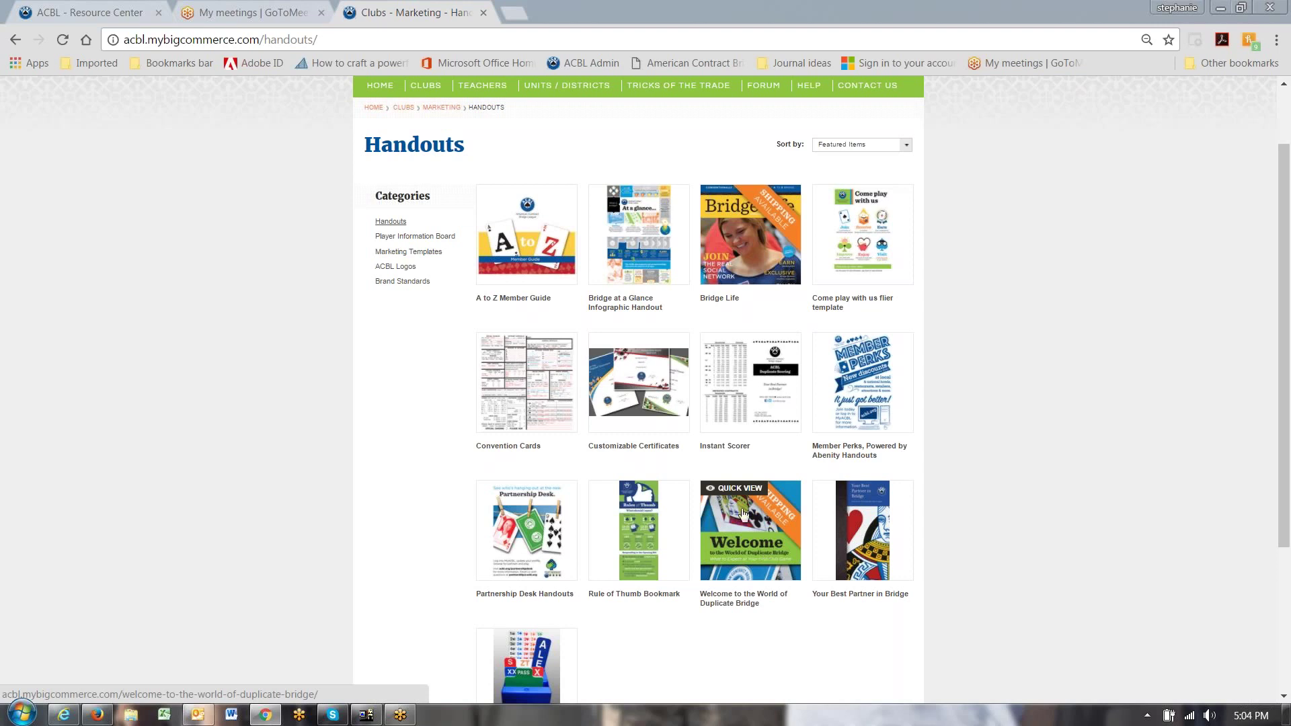
click(738, 224)
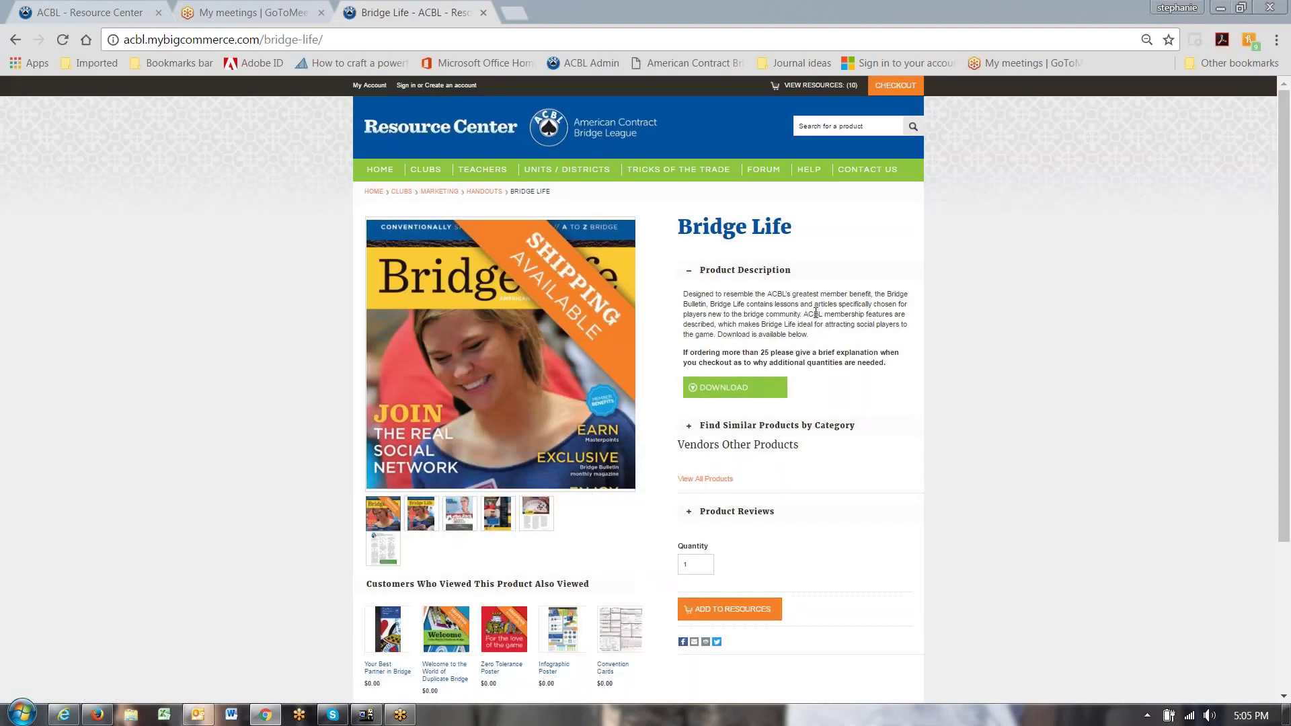
Set the Bridge Life order quantity to 20.
scroll(815, 311, down, 1)
scroll(682, 571, up, 1)
click(702, 563)
key(BackSpace)
Open the Marketing Templates page from the Helpful Links and look through the available templates.
scroll(820, 471, down, 3)
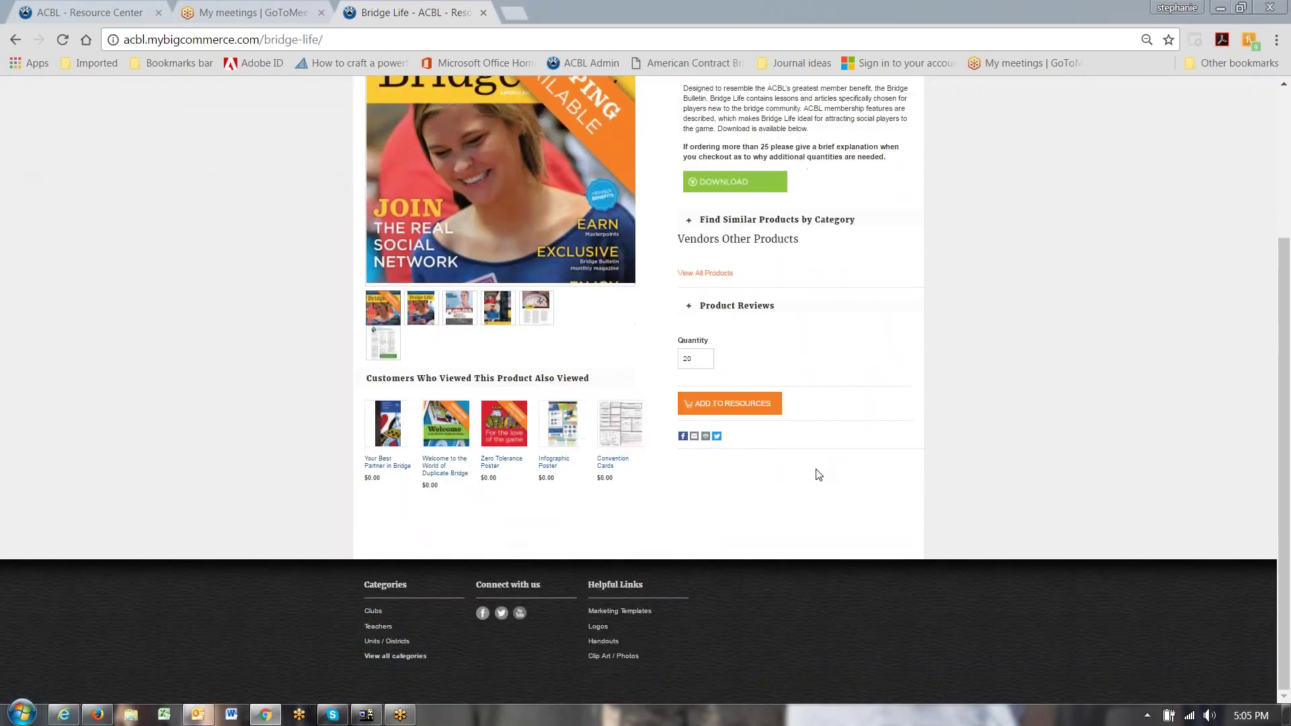
click(635, 612)
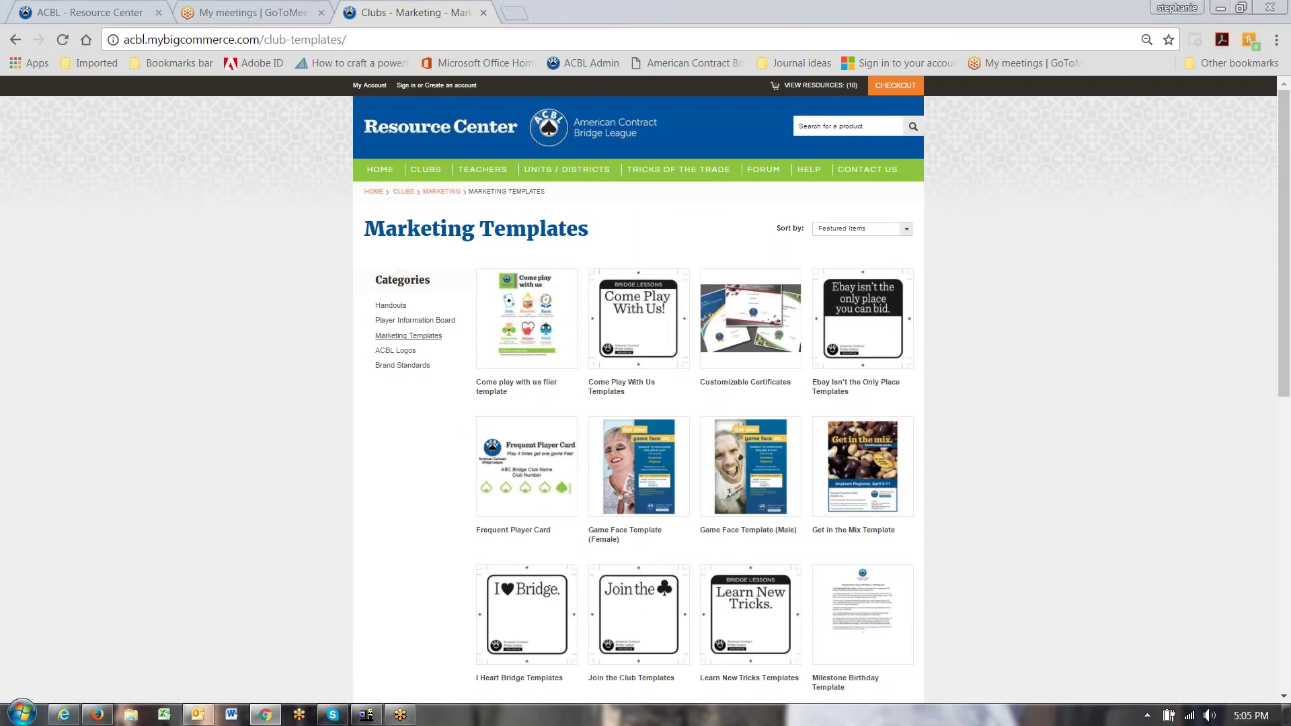
mouse_move(483, 170)
scroll(948, 362, down, 1)
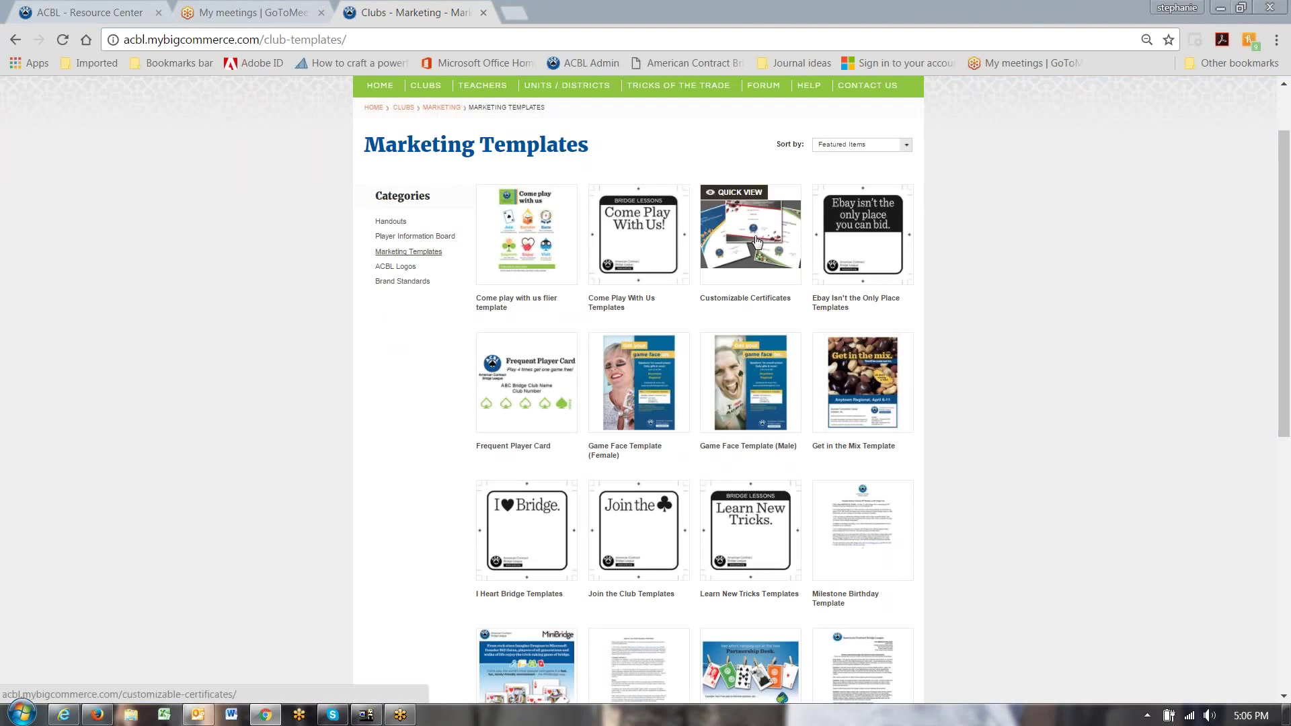
scroll(619, 403, down, 2)
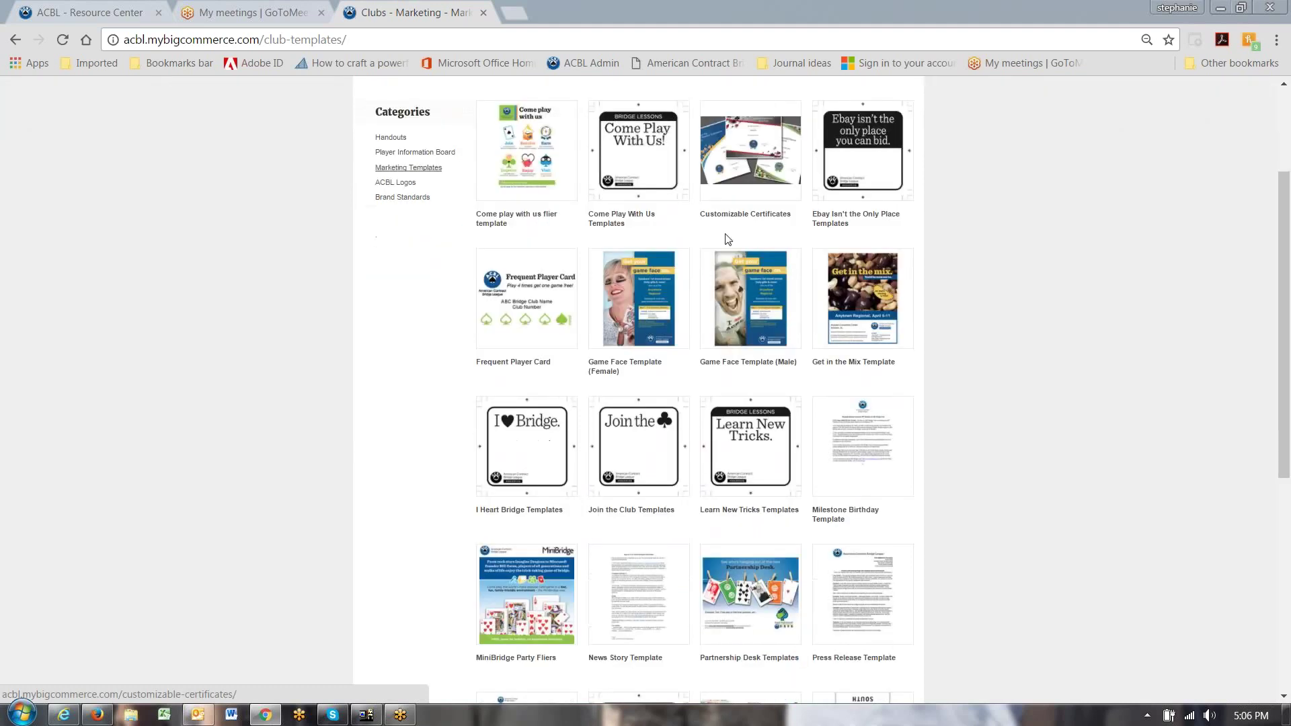
scroll(693, 498, down, 2)
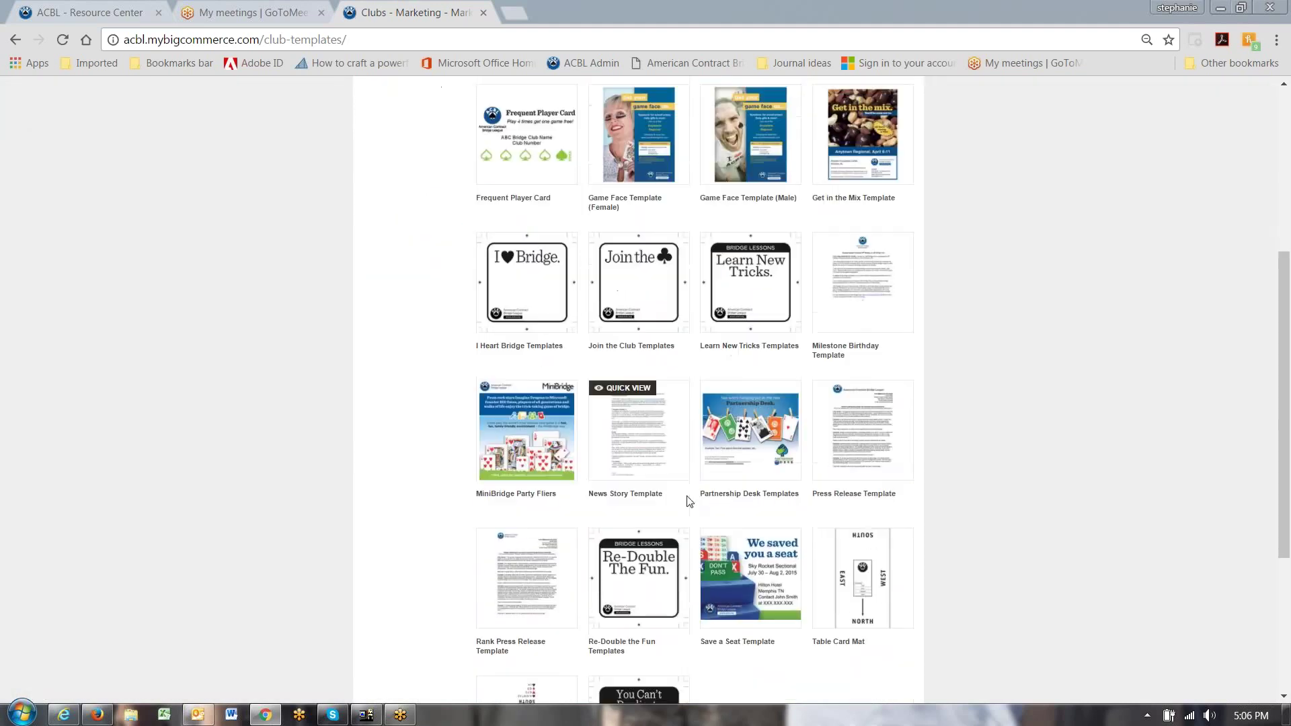
scroll(696, 501, up, 2)
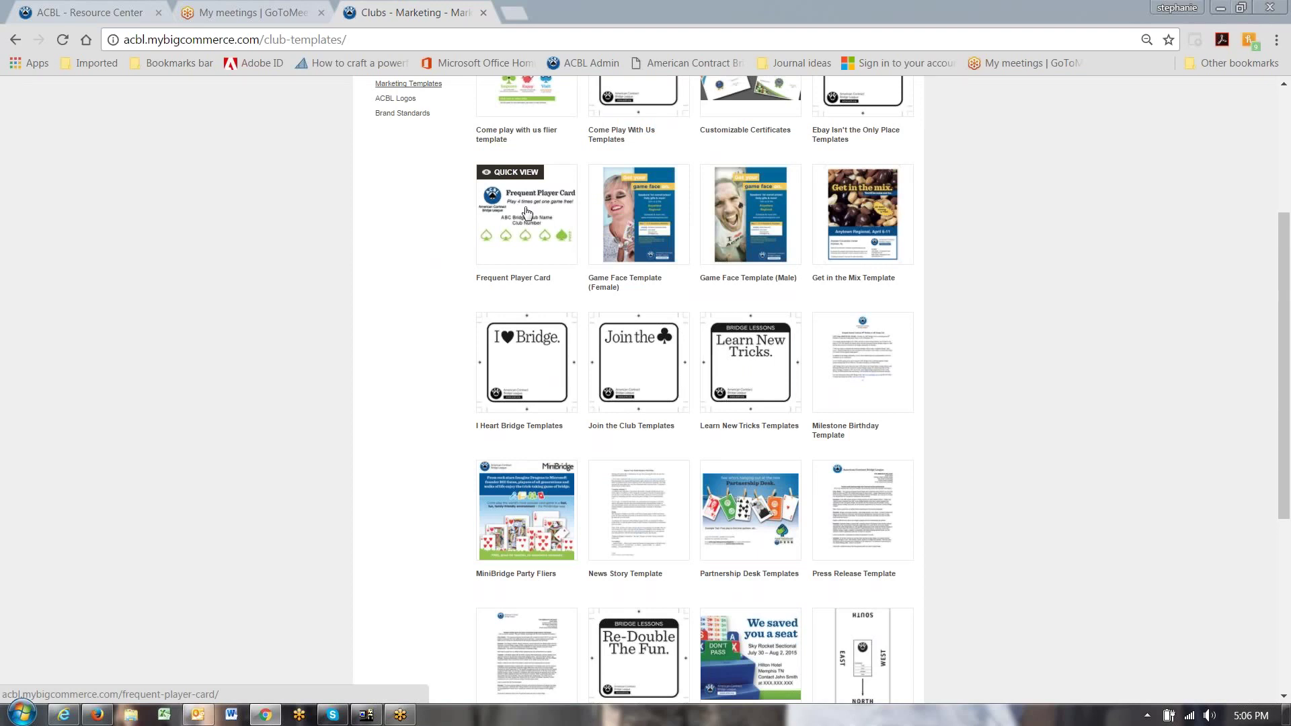
Open the Game Face Template (Female) product and preview its alternate black and white ad images.
click(636, 216)
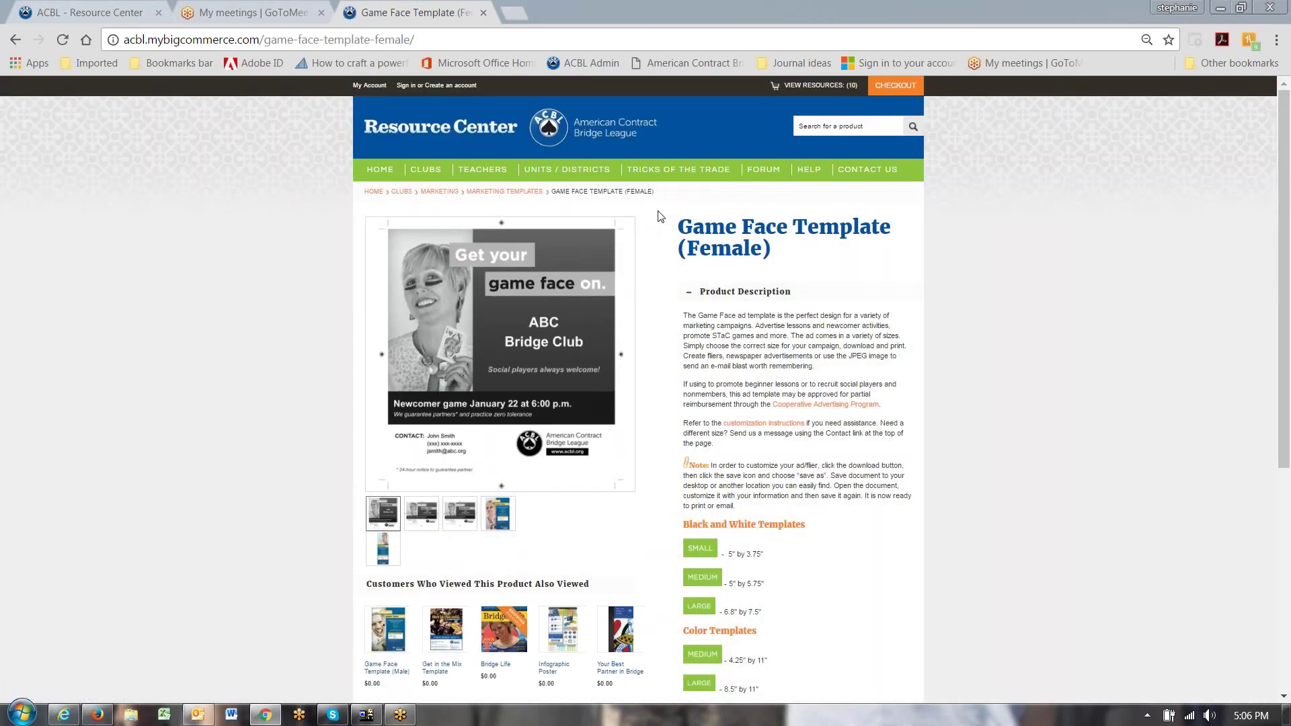
scroll(661, 216, down, 1)
scroll(660, 216, down, 1)
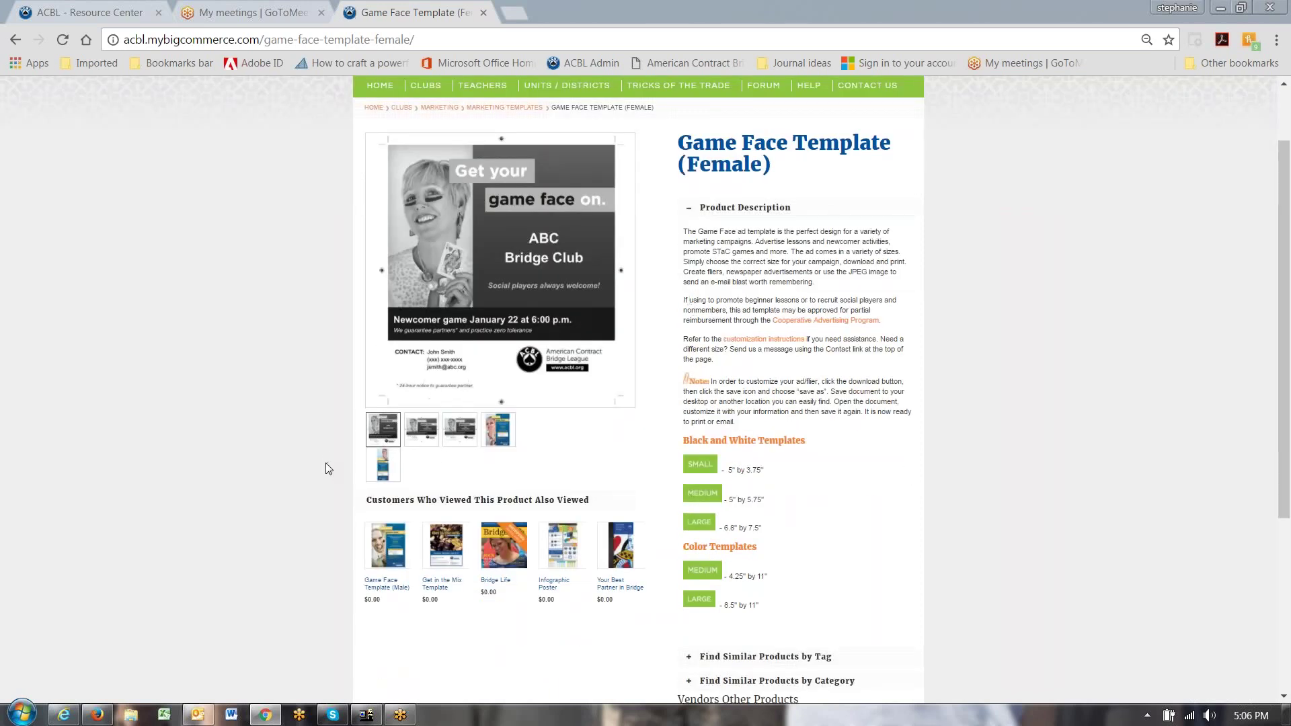
click(422, 430)
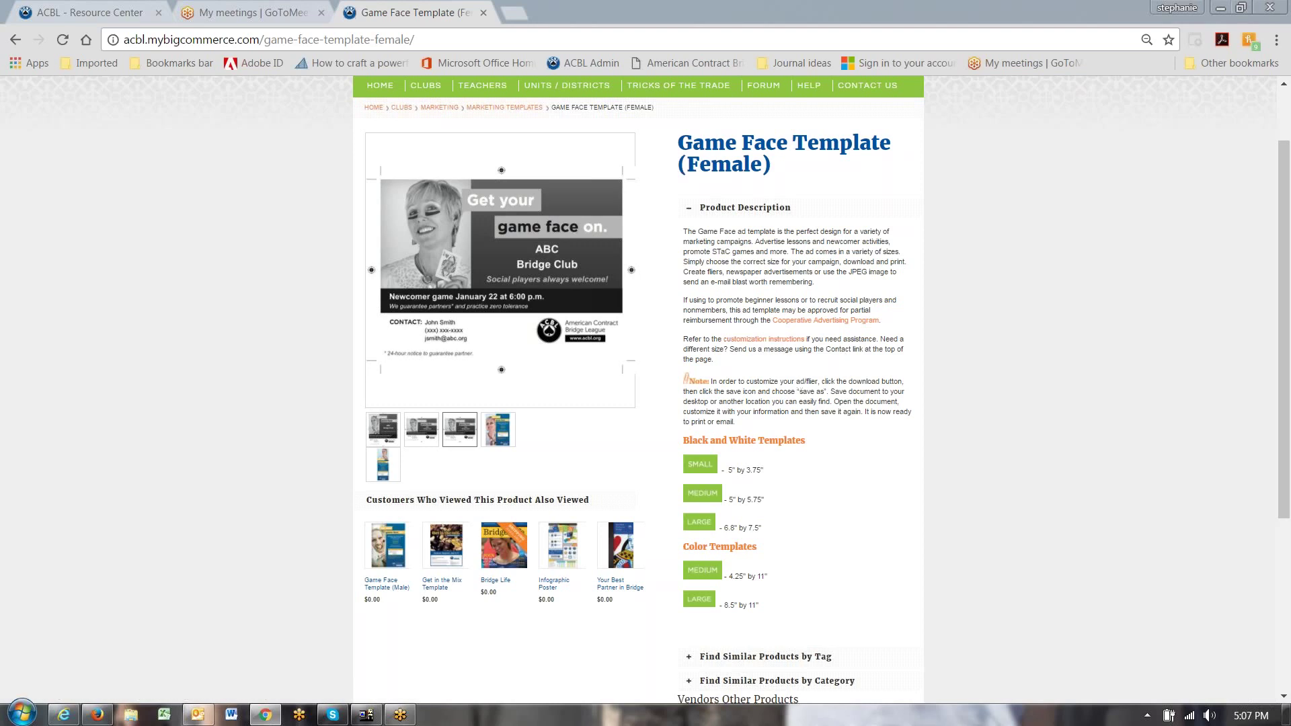
Open the large 8.5" by 11" color template as a PDF and look over the flier.
scroll(782, 391, down, 1)
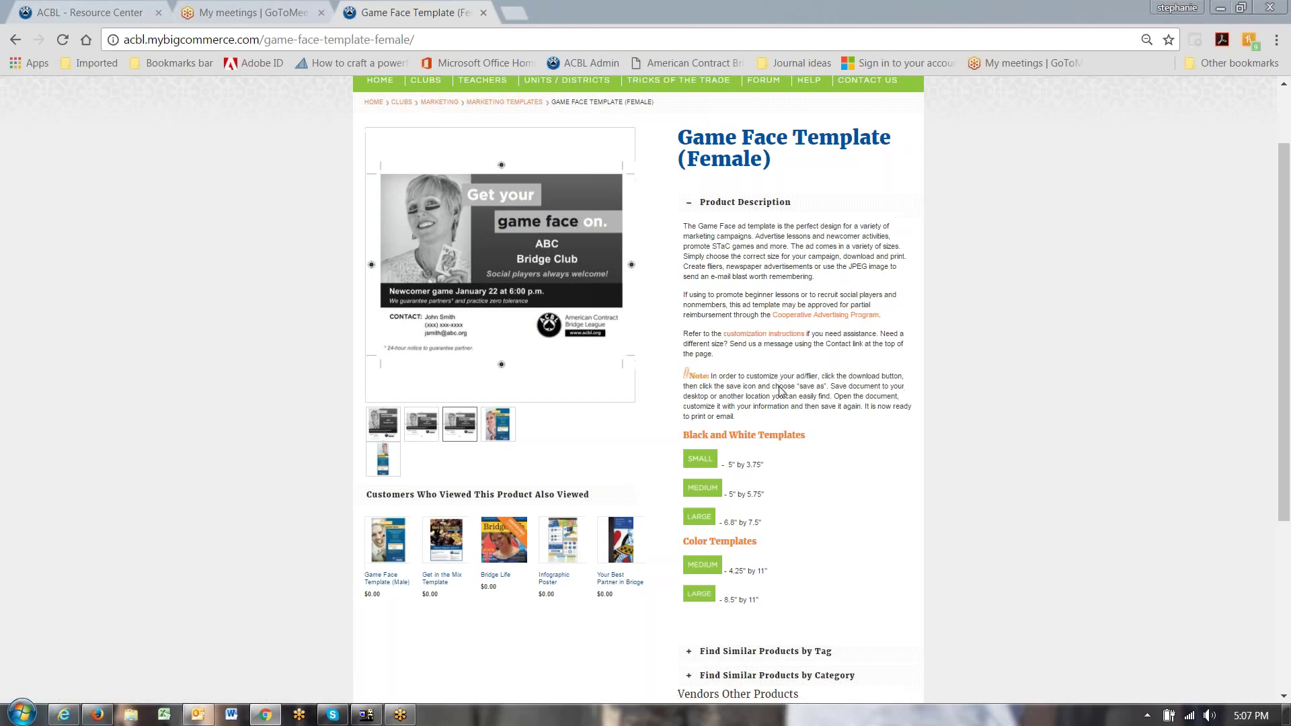
scroll(780, 391, down, 1)
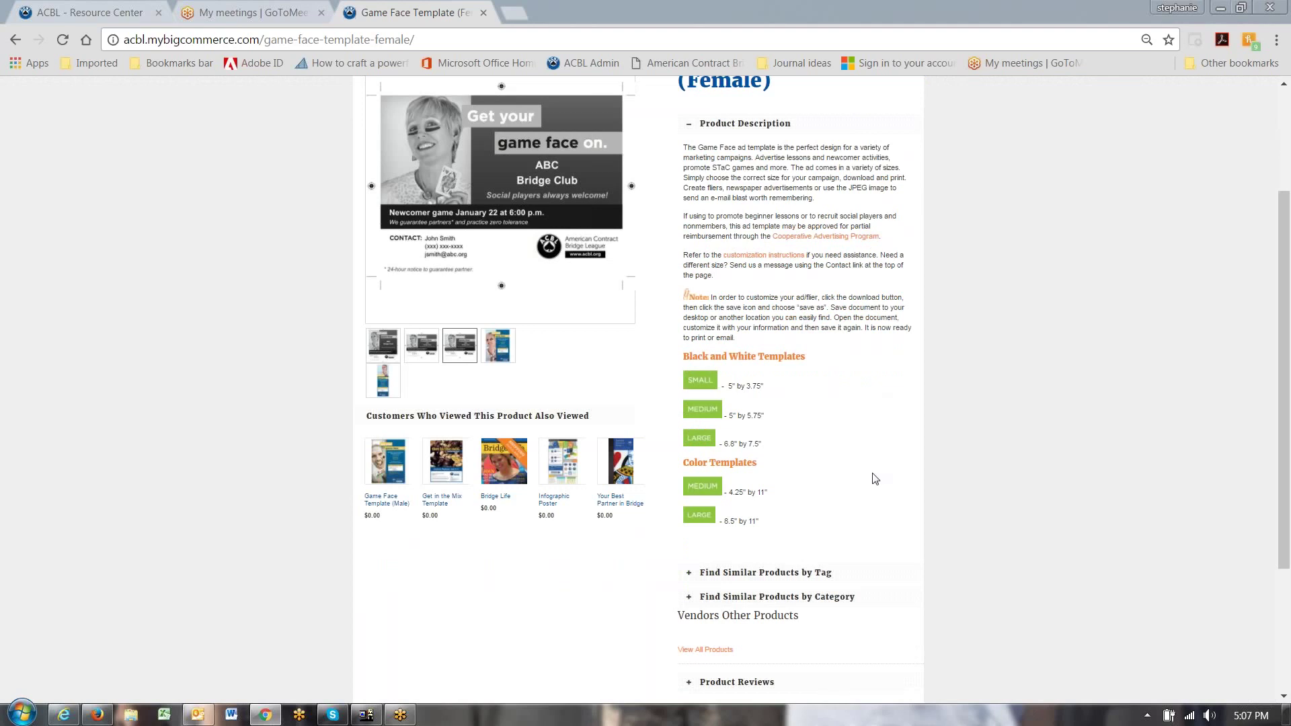
click(697, 516)
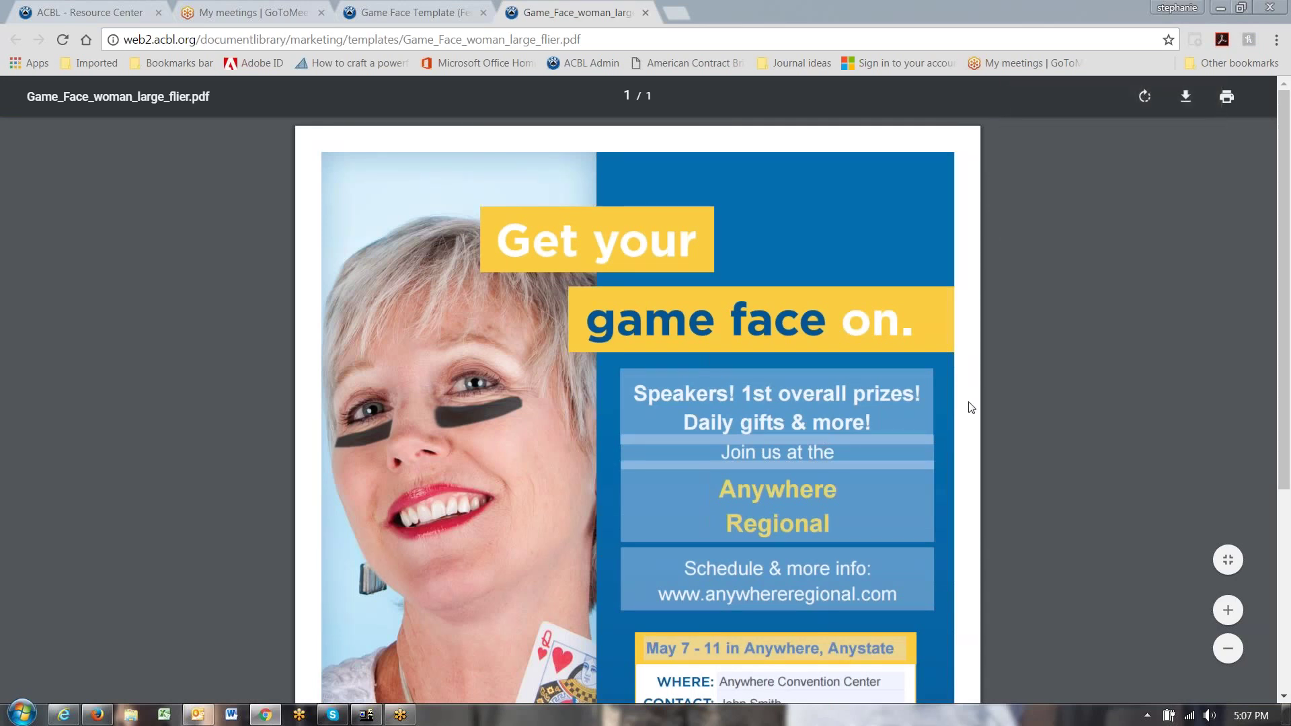
scroll(971, 405, down, 1)
scroll(972, 404, up, 1)
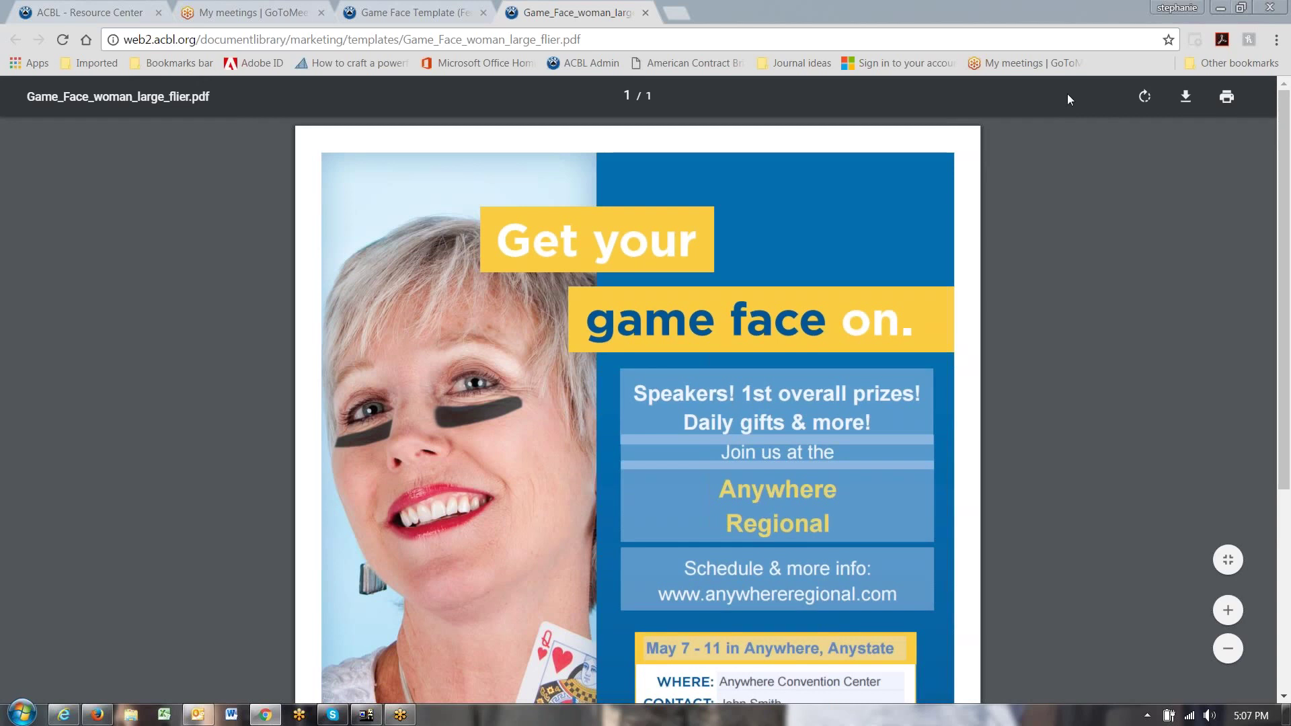
click(1185, 98)
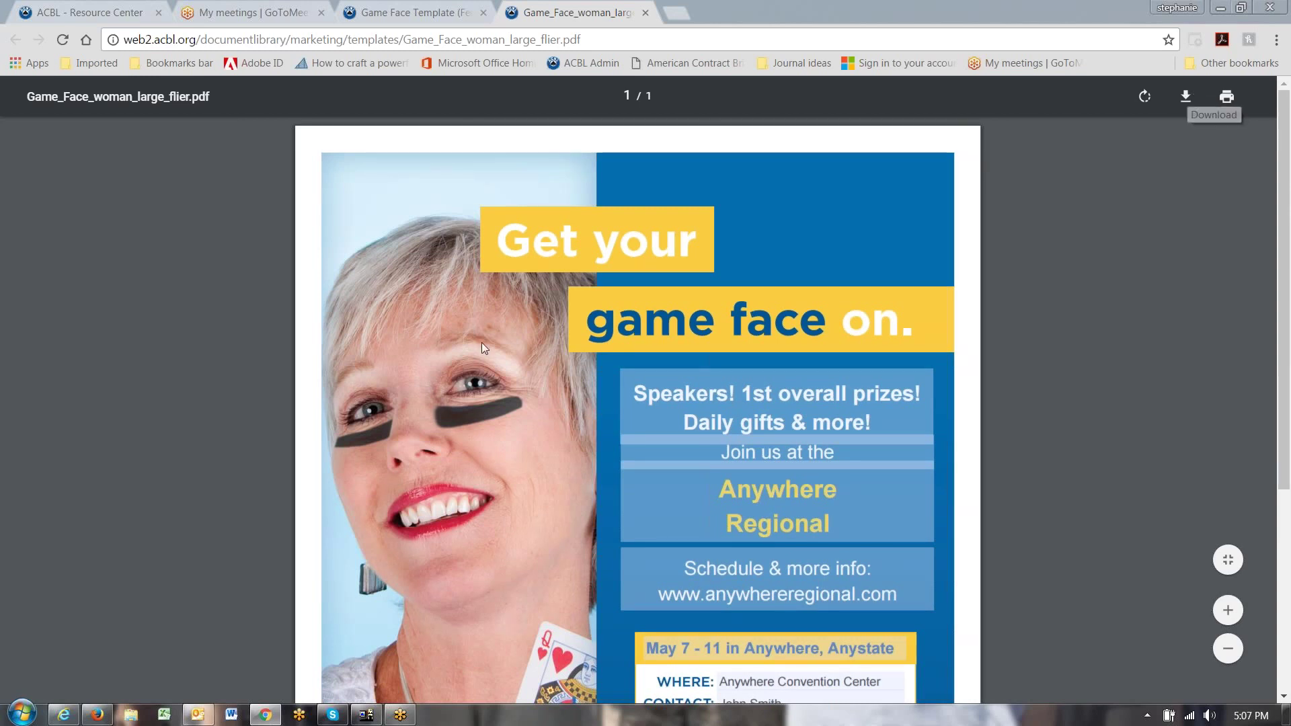
Switch to Internet Explorer, enlarge its window to examine the flier PDF and its save controls, and close it.
click(71, 717)
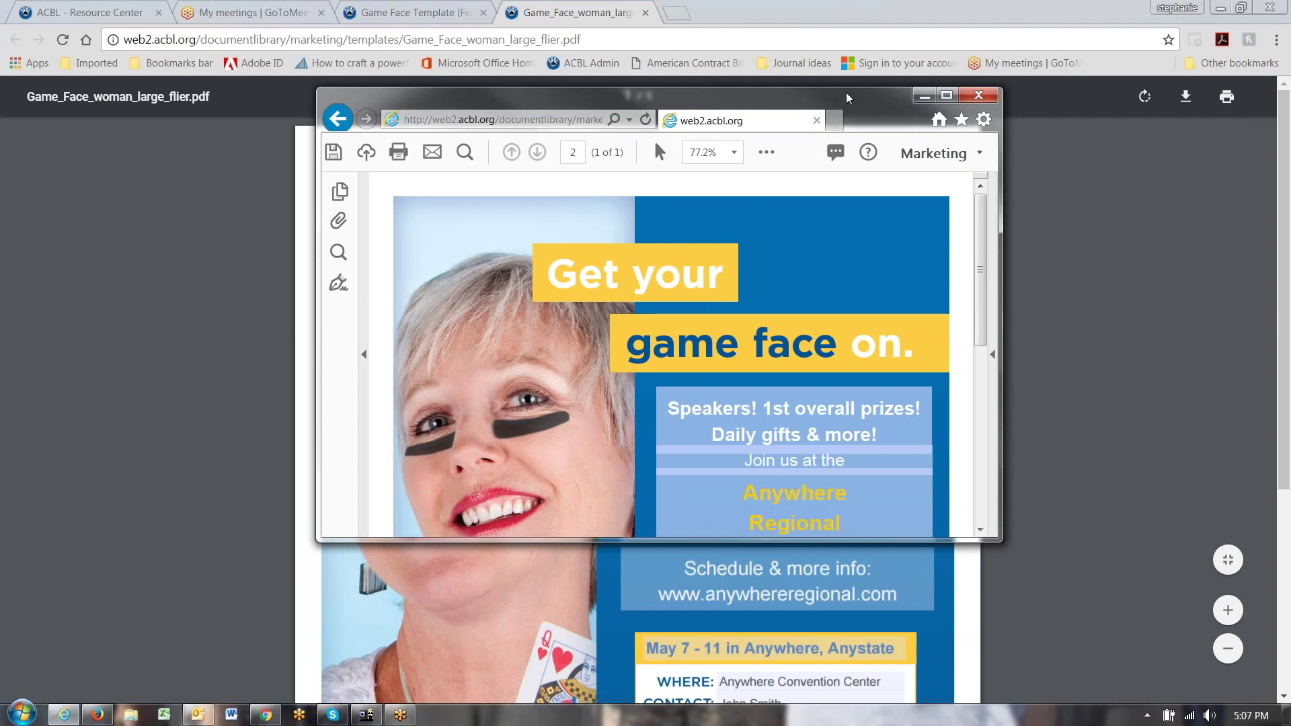
drag(858, 110, 775, 86)
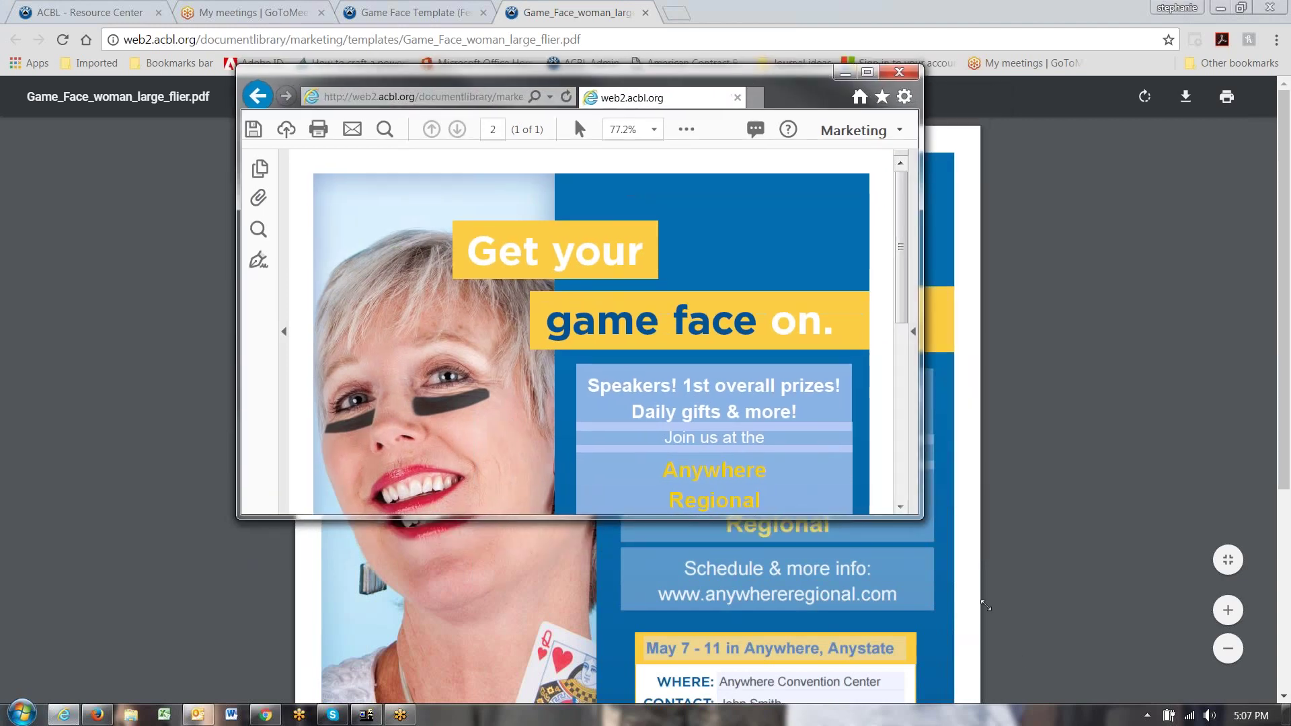
drag(917, 516, 1070, 713)
double_click(1072, 713)
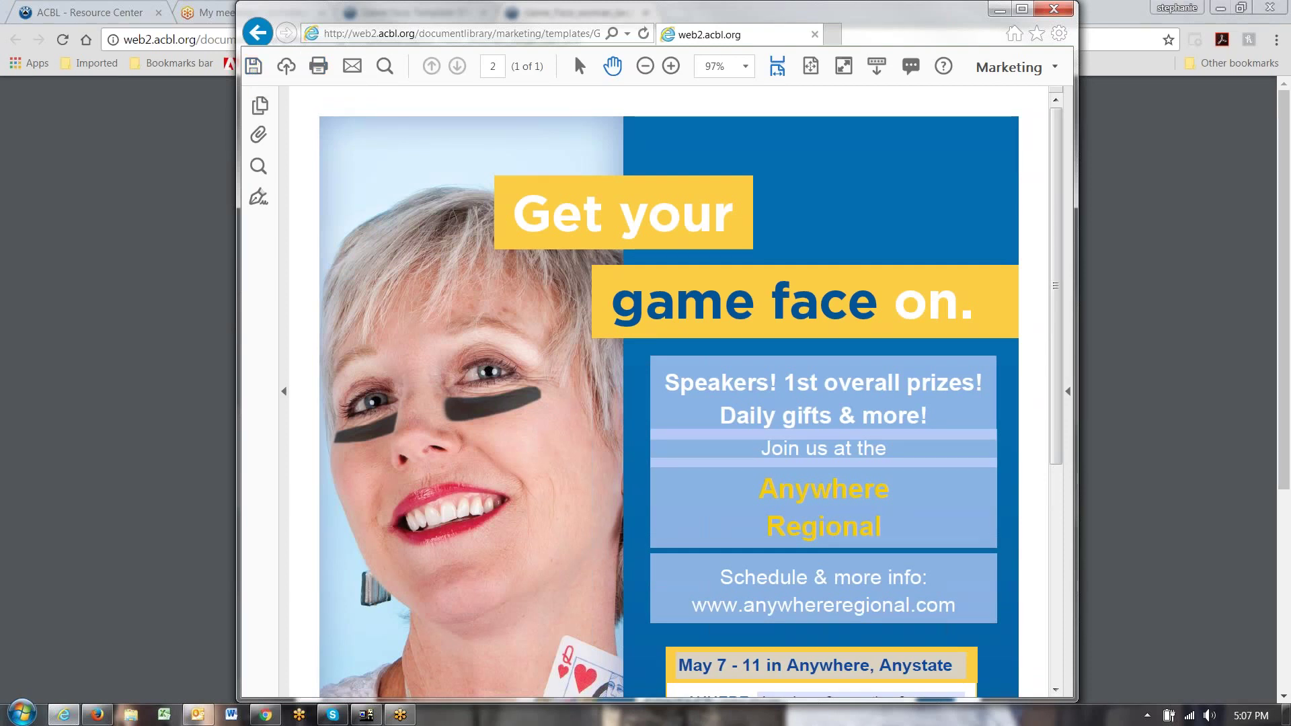
click(1054, 8)
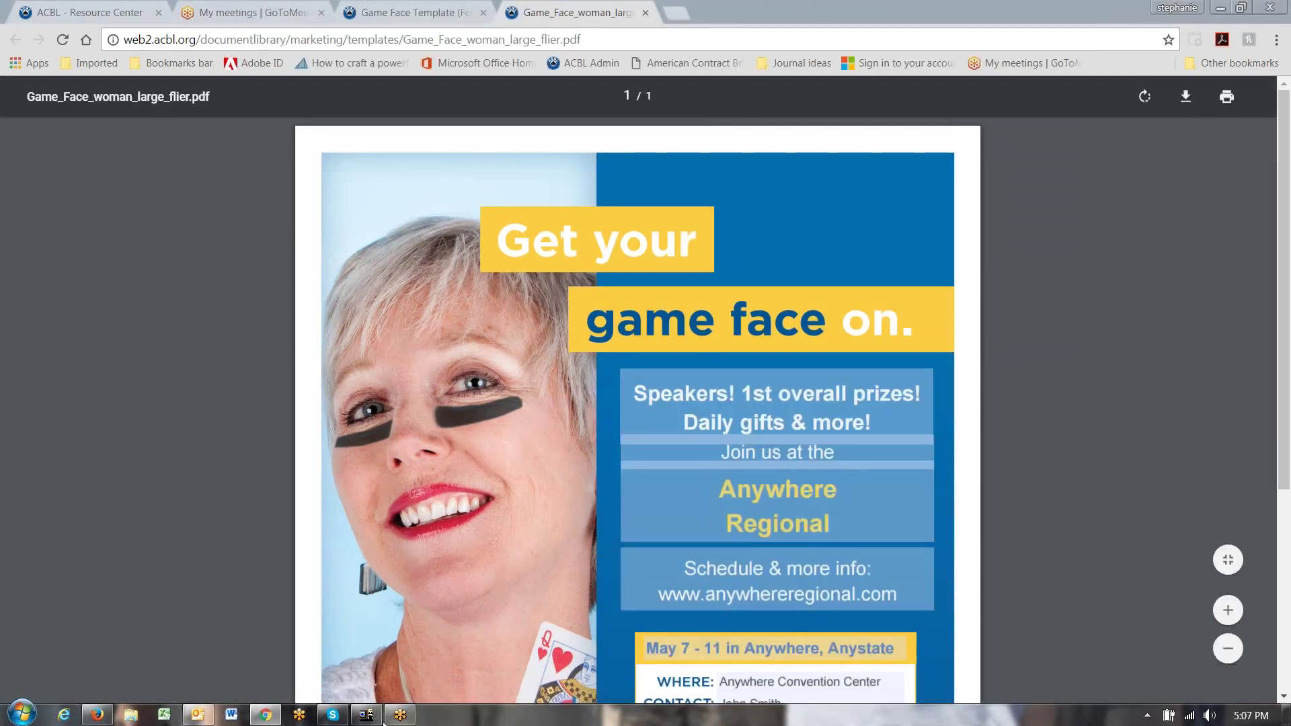
Switch to Firefox to examine the download option for the flier PDF and close that window.
click(98, 715)
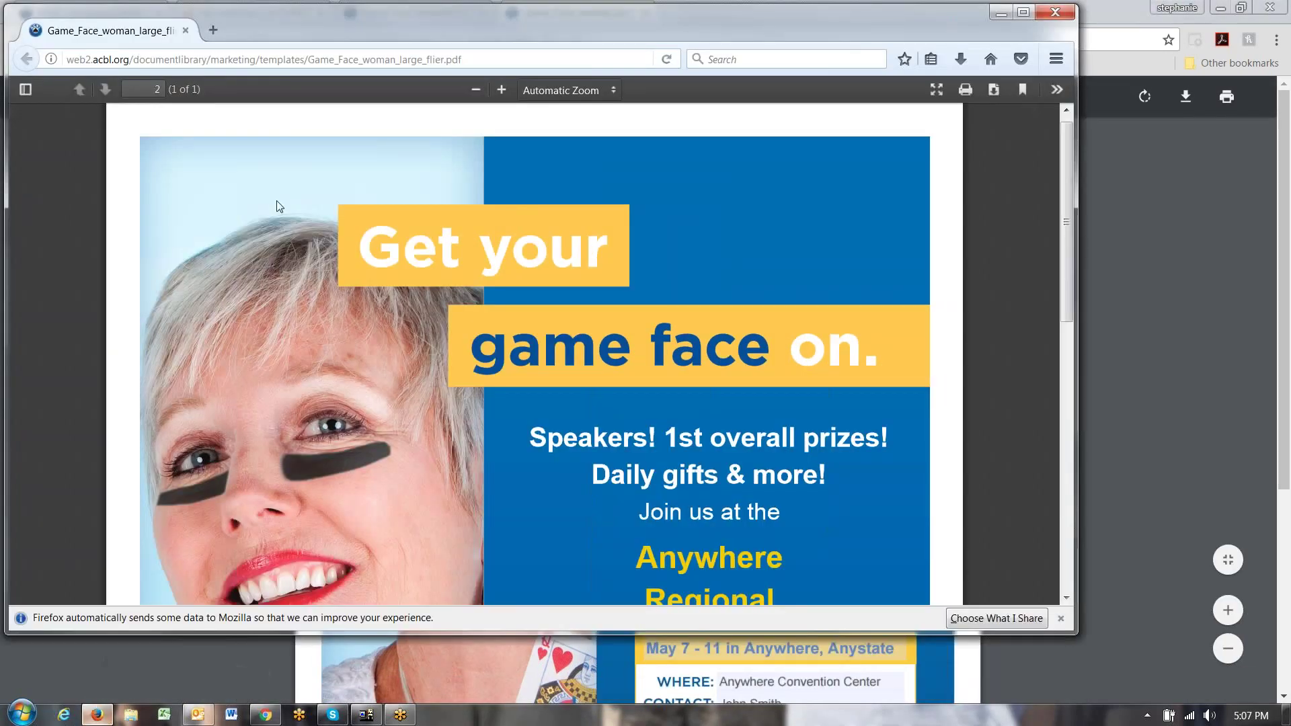
click(996, 91)
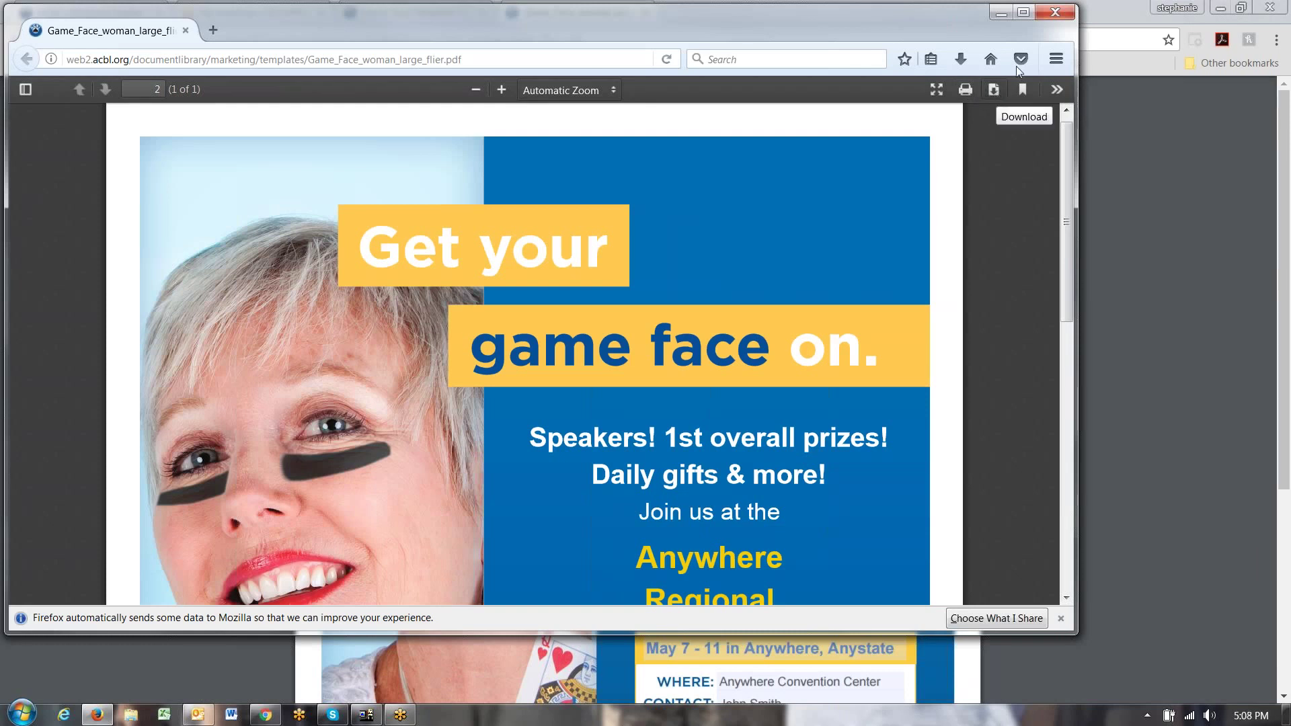
click(1055, 15)
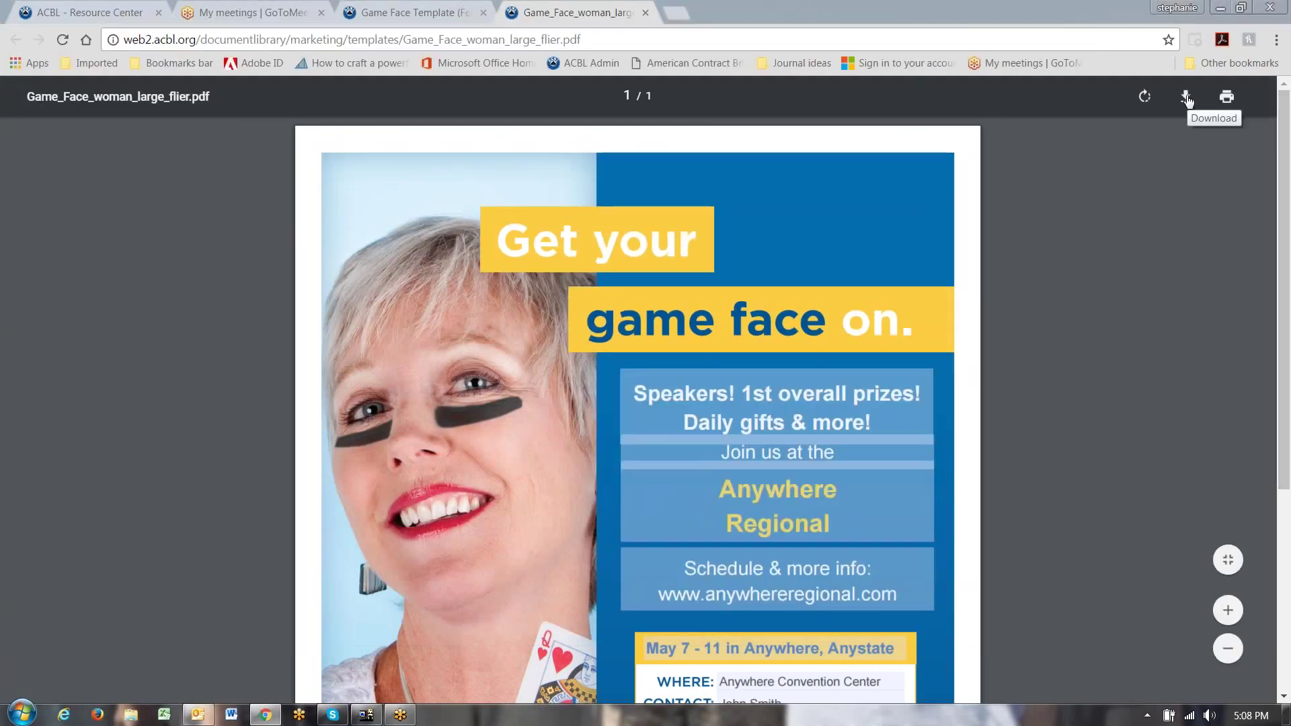
Download the flier PDF from Chrome to the Desktop as Game_Face_woman_large_flier (1).pdf.
click(1187, 101)
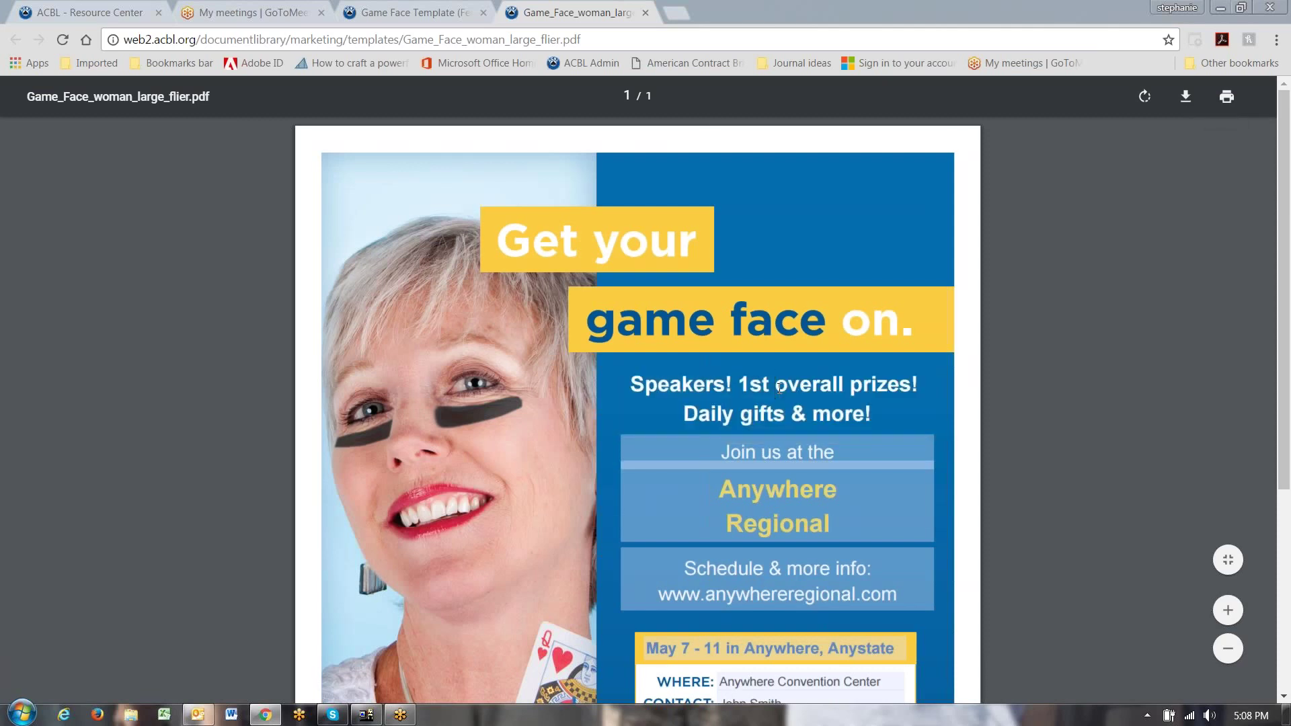
drag(763, 385, 756, 385)
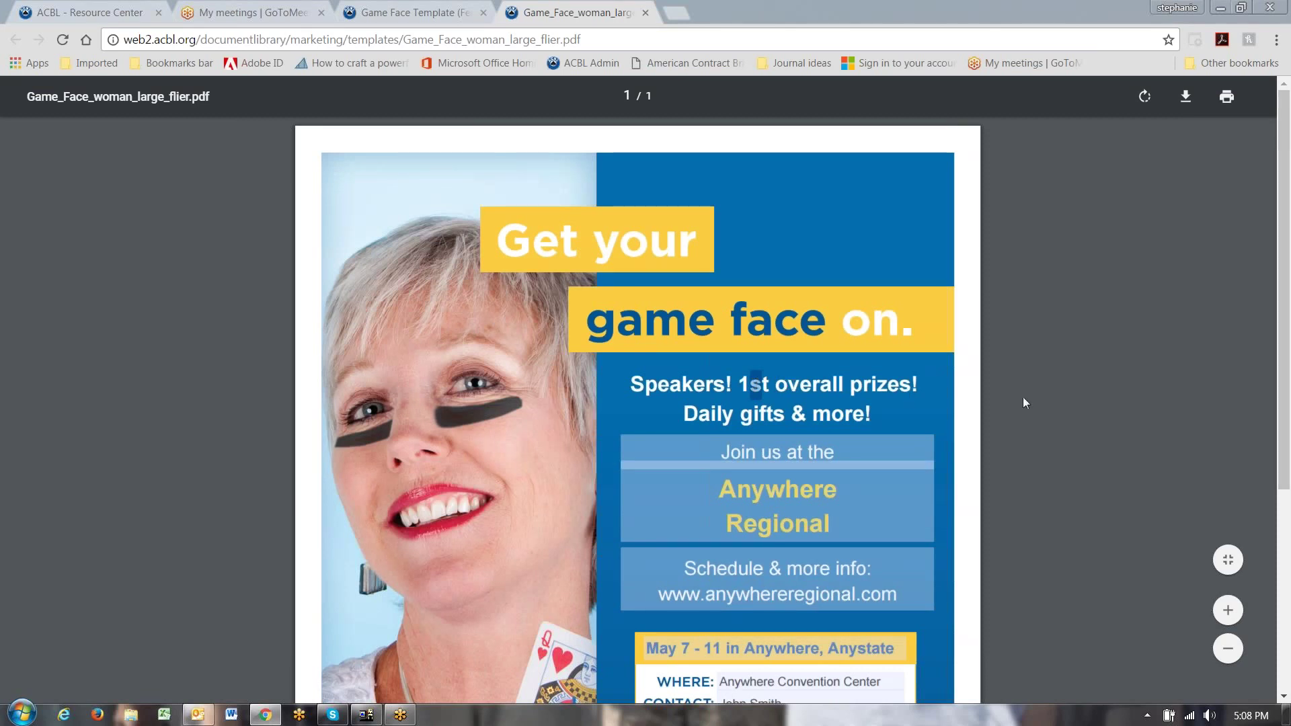
click(1186, 97)
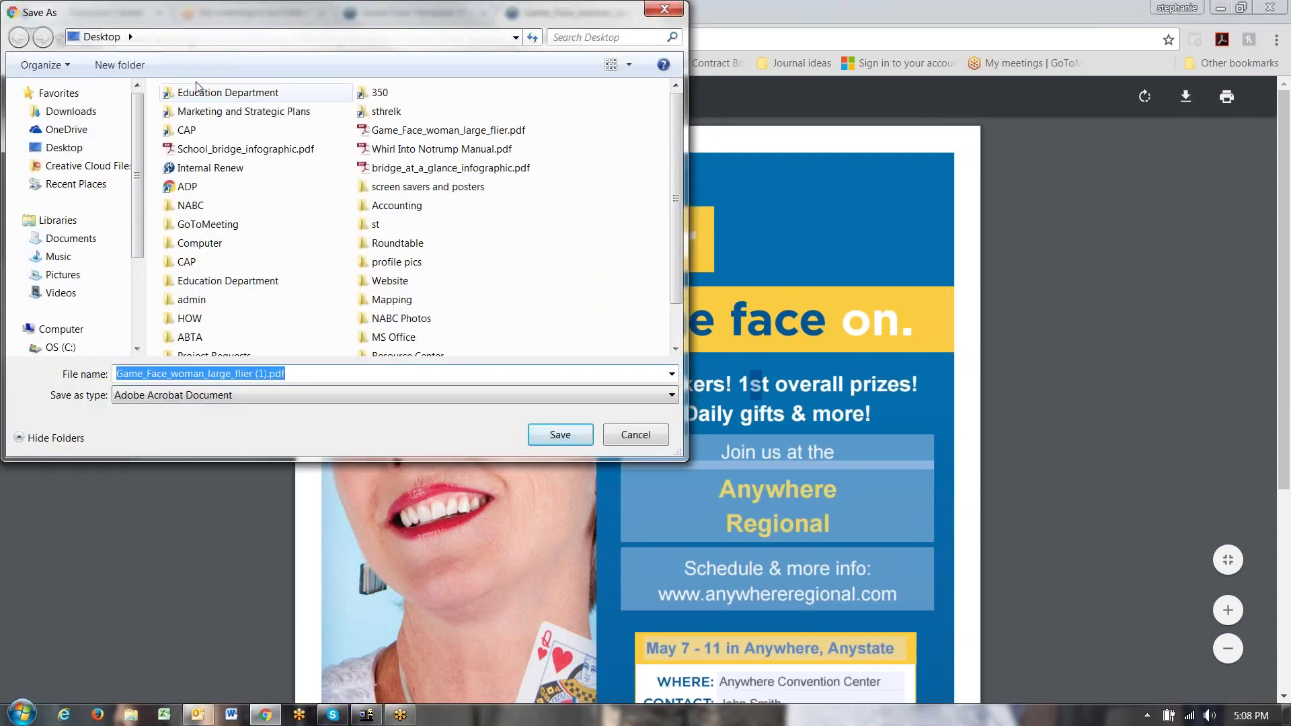
click(76, 150)
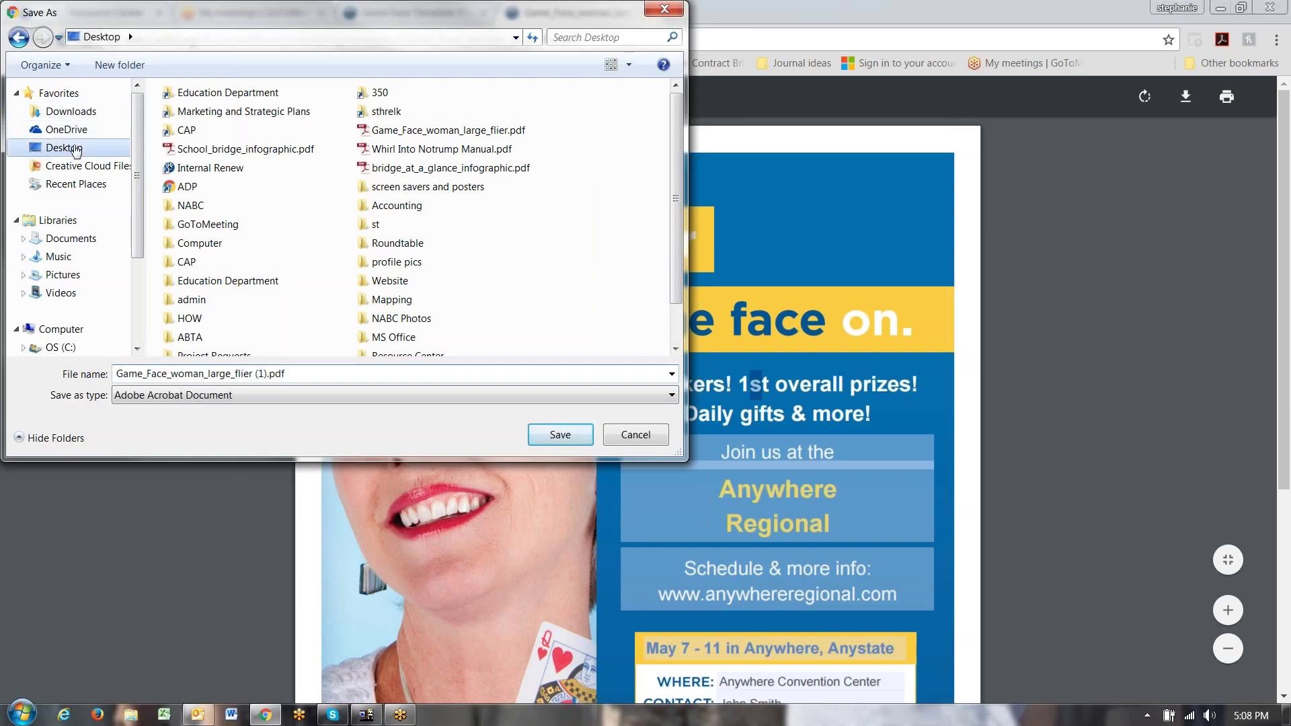
click(560, 435)
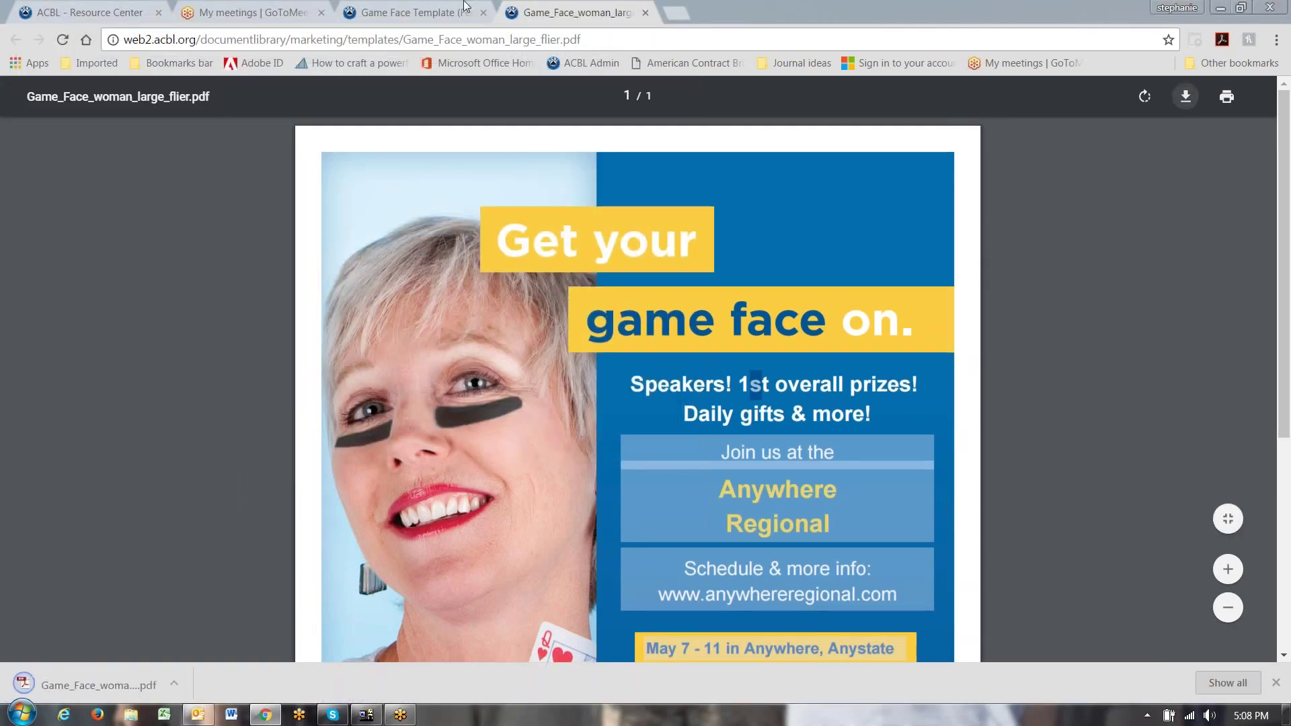
Minimize the browser, open the Game_Face_woman_large_flier.pdf saved on the desktop in Adobe Reader and reduce its zoom to 100%.
click(1224, 10)
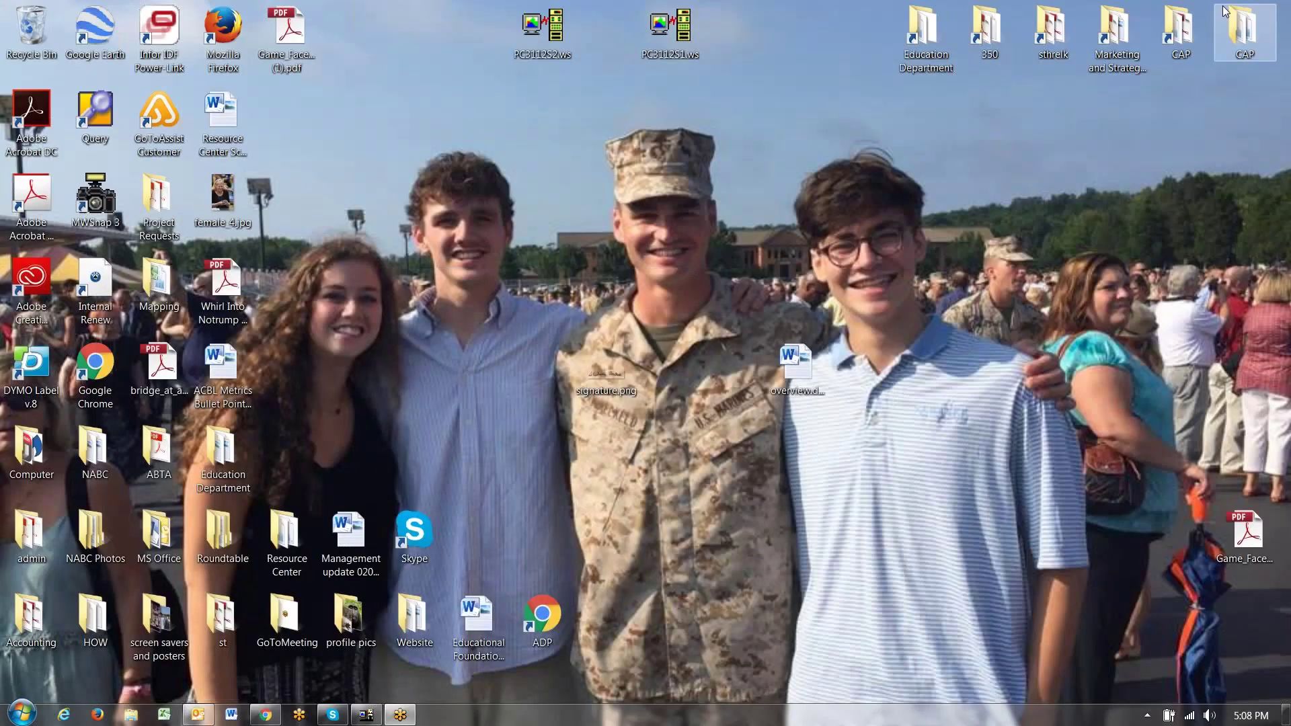
double_click(1252, 534)
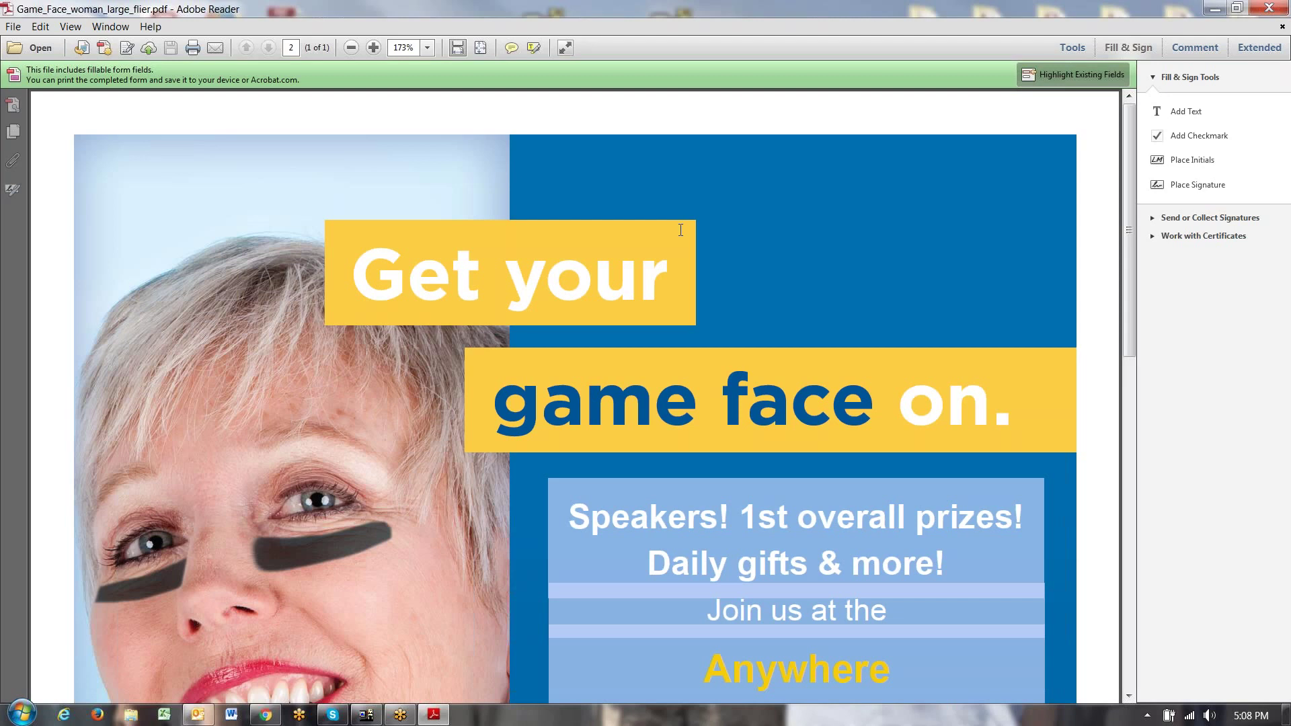
click(352, 48)
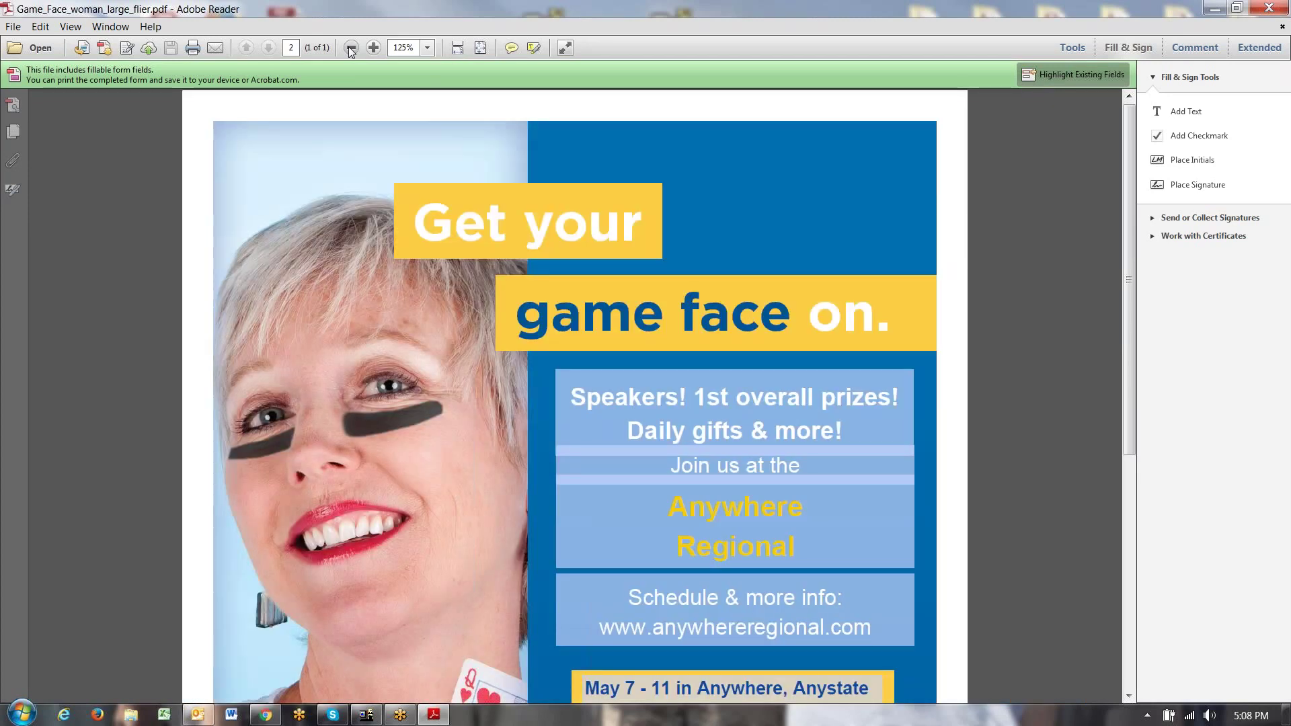
click(351, 49)
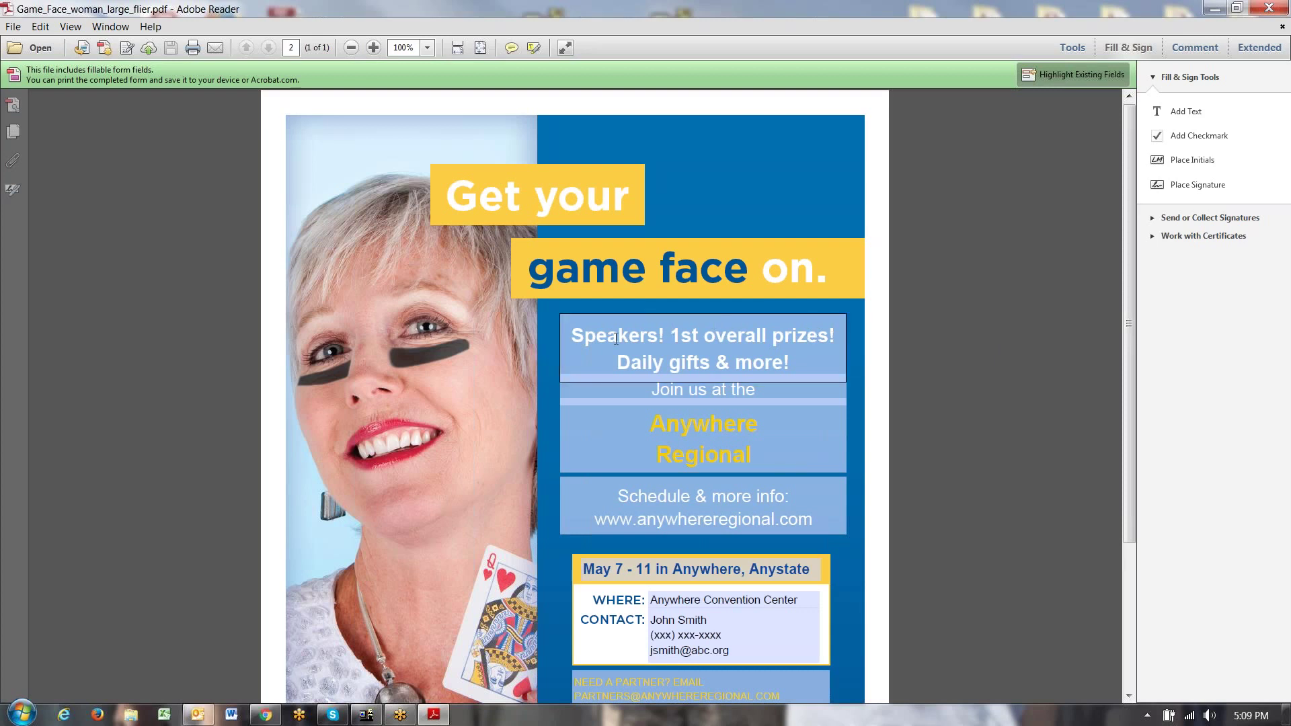
Examine the fillable headline, invitation and schedule text fields on the flier.
click(697, 334)
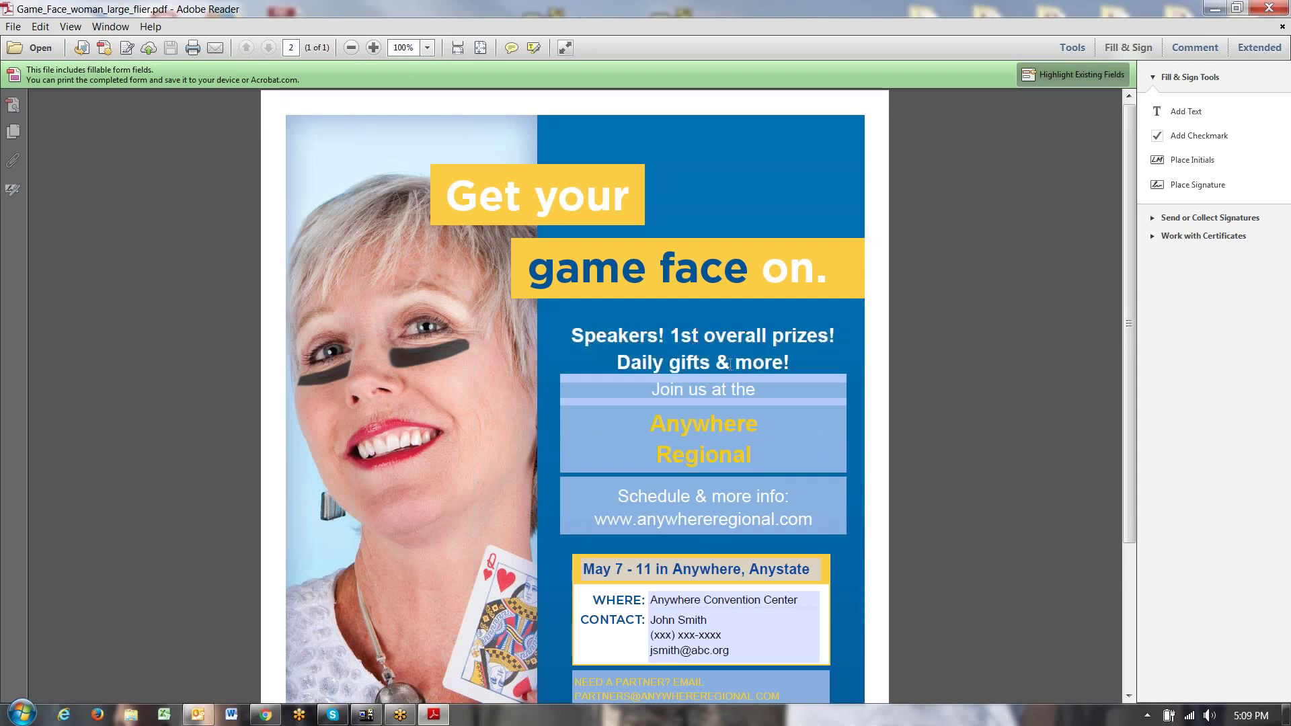
click(782, 393)
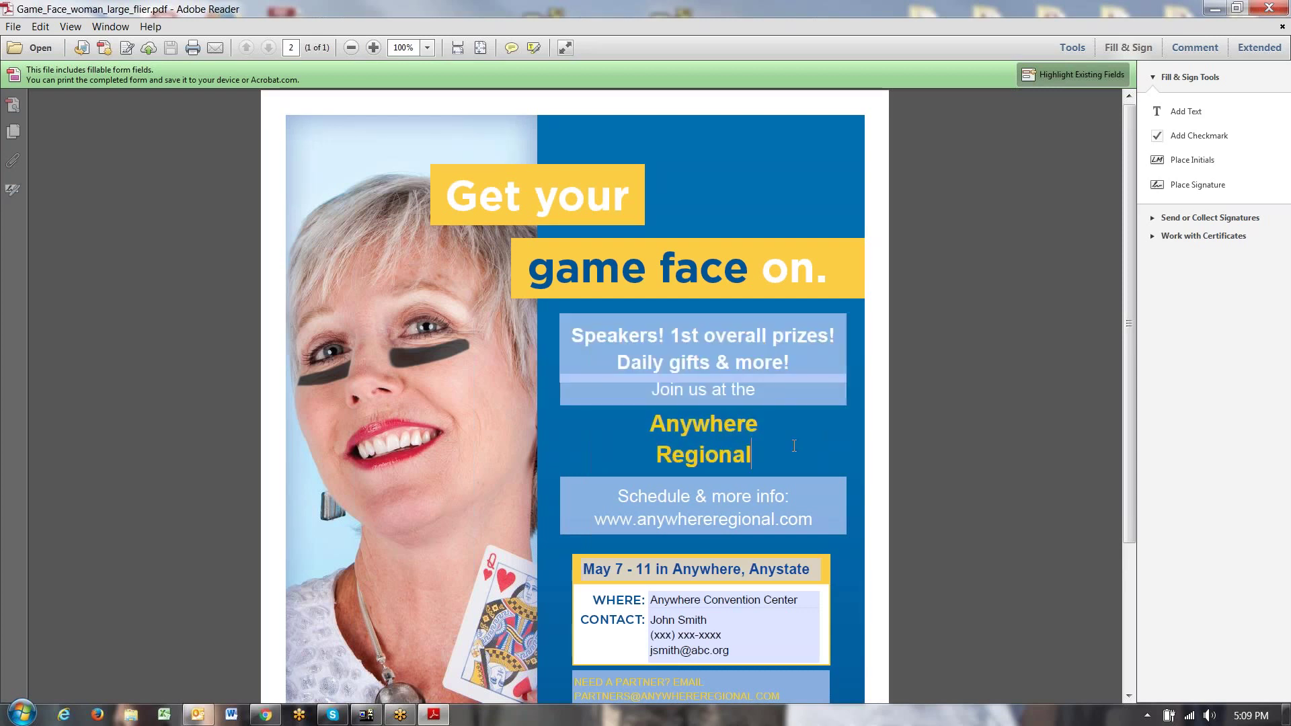
click(802, 506)
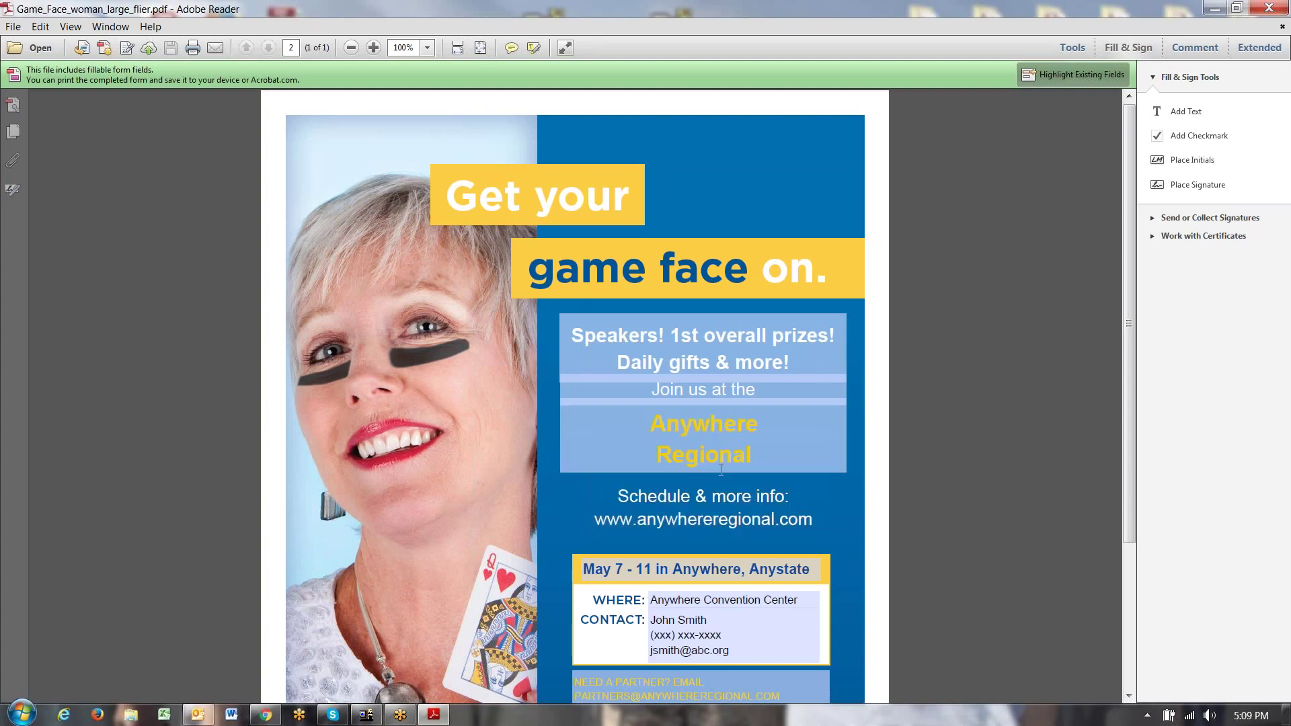
Replace the flier's headline text with "Beginner Bridge Lessons" and "First 4 are free!" on two lines.
click(736, 363)
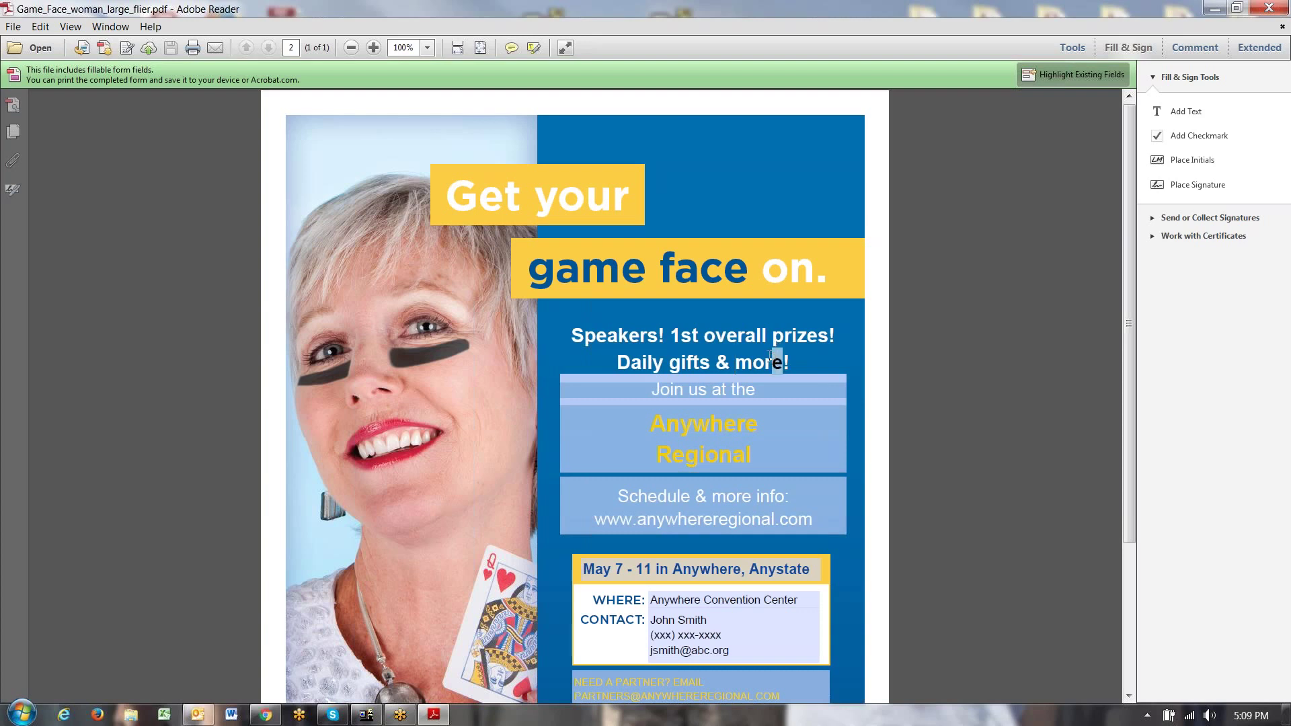
drag(782, 363, 573, 337)
drag(791, 364, 762, 358)
click(783, 361)
drag(779, 358, 577, 330)
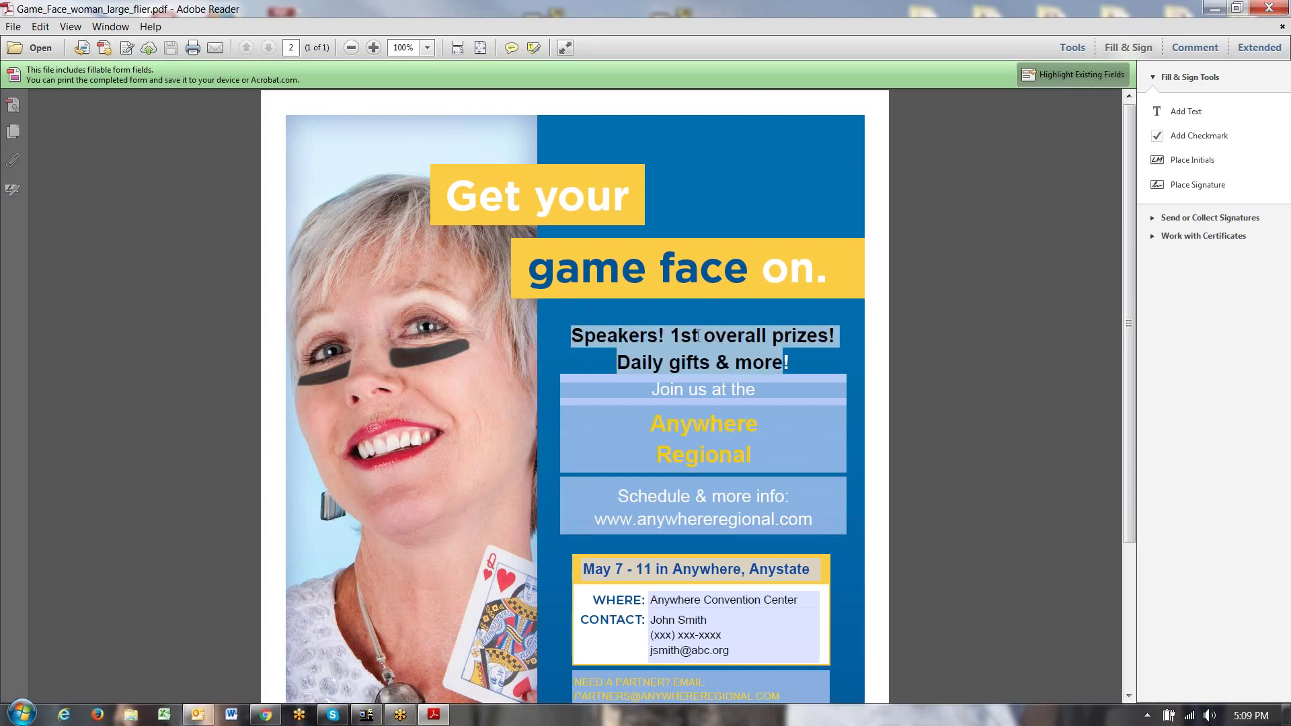
text(Beginner Bridge Lessons)
key(Return)
text(First 4 are free!)
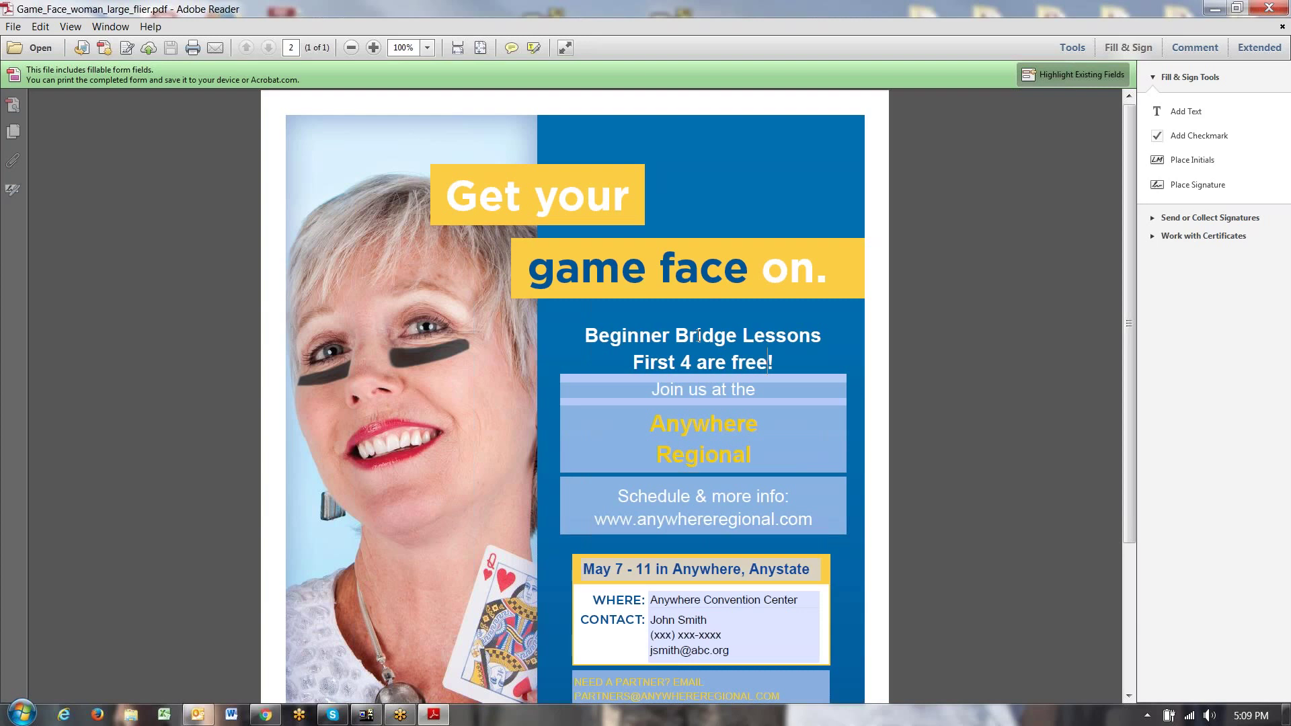
Delete the "Join us at the" text from the field below the headline.
click(766, 390)
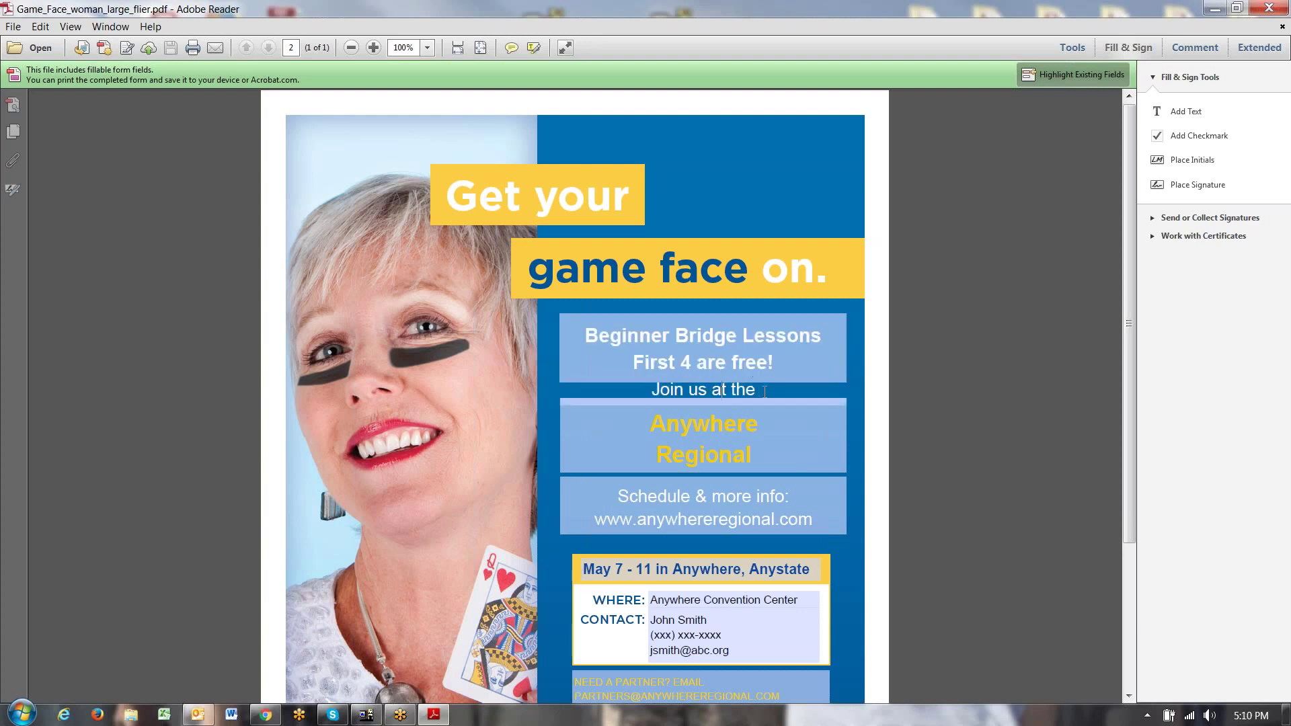
drag(766, 390, 651, 390)
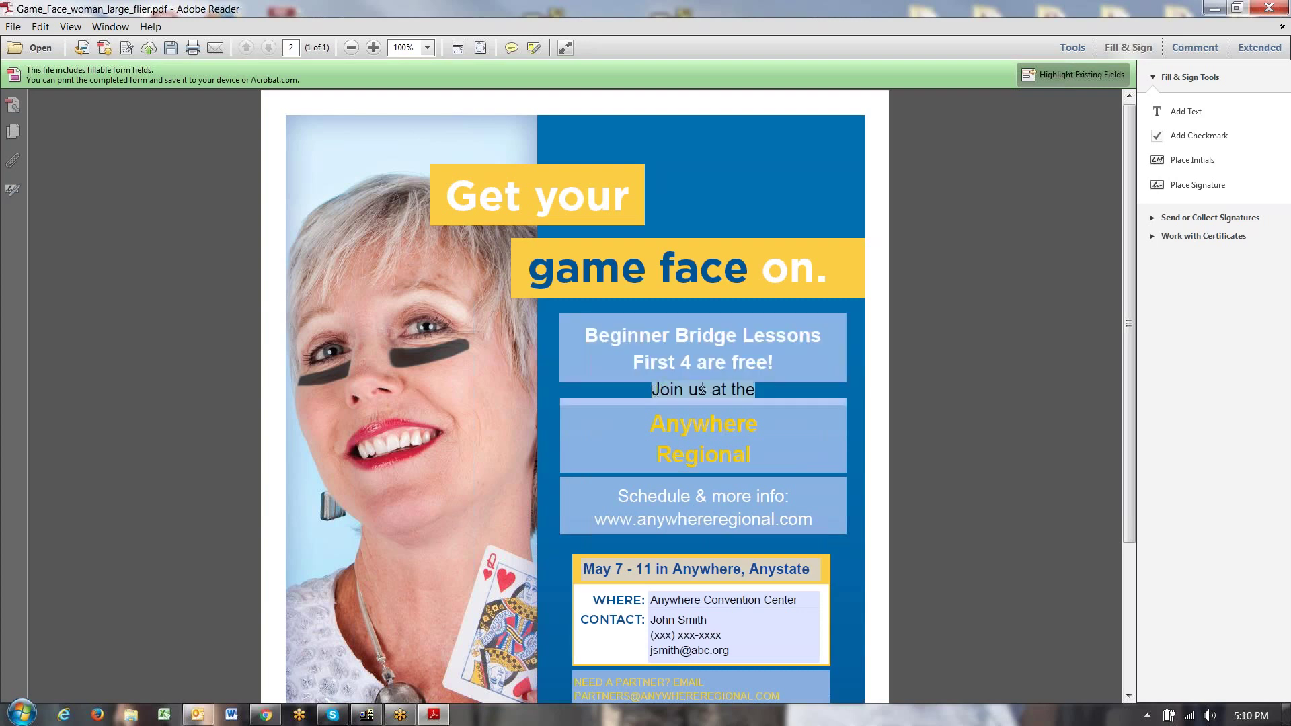
click(756, 391)
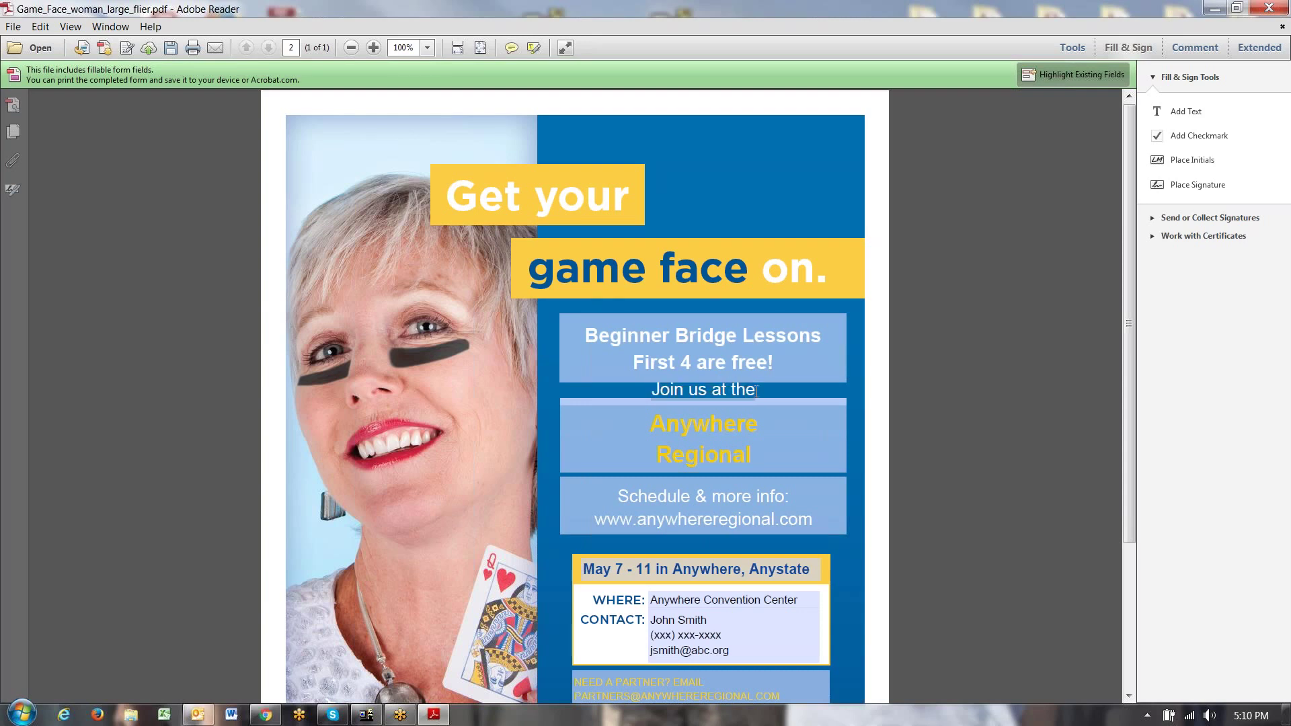
key(BackSpace)
key(BackSpace)
key(BackSpace)
key(BackSpace)
key(BackSpace)
key(BackSpace)
key(BackSpace)
key(BackSpace)
key(BackSpace)
key(BackSpace)
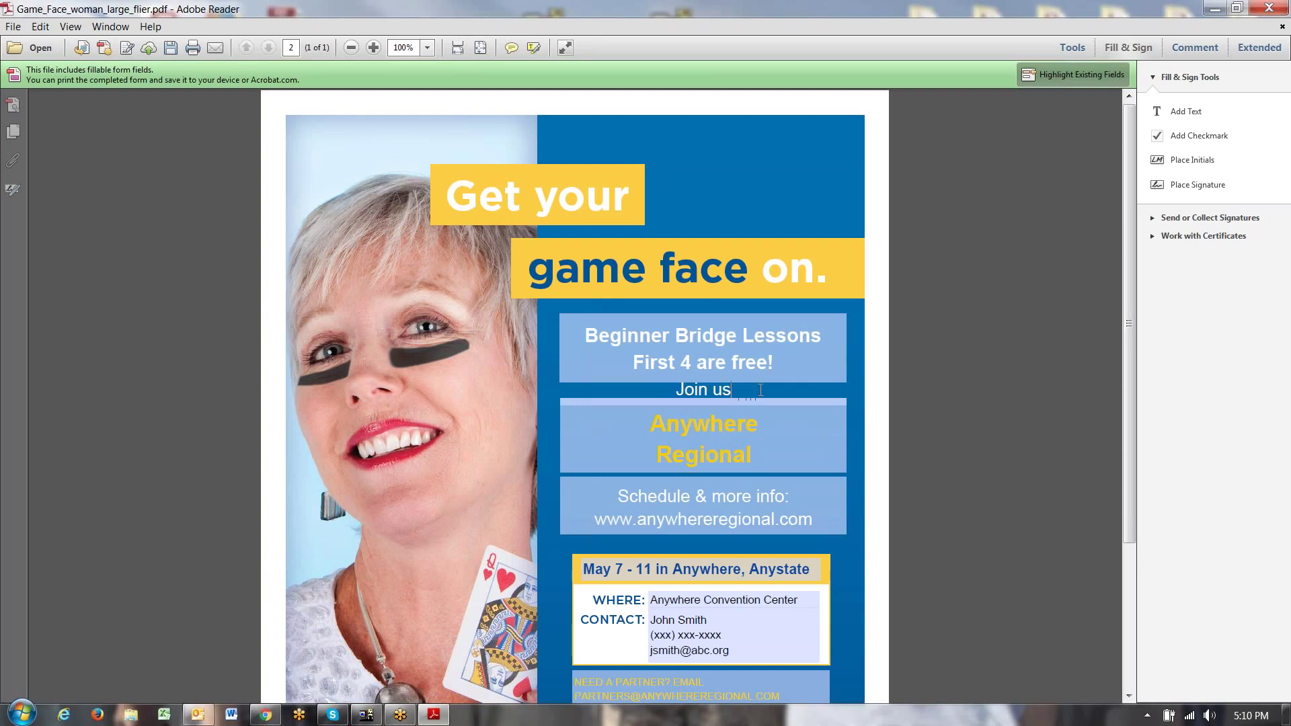
key(BackSpace)
key(BackSpace)
key(BackSpace)
key(BackSpace)
Replace the flier's yellow "Anywhere Regional" event name with "My Great Bridge Club".
click(708, 446)
drag(754, 455, 666, 424)
key(ctrl+a)
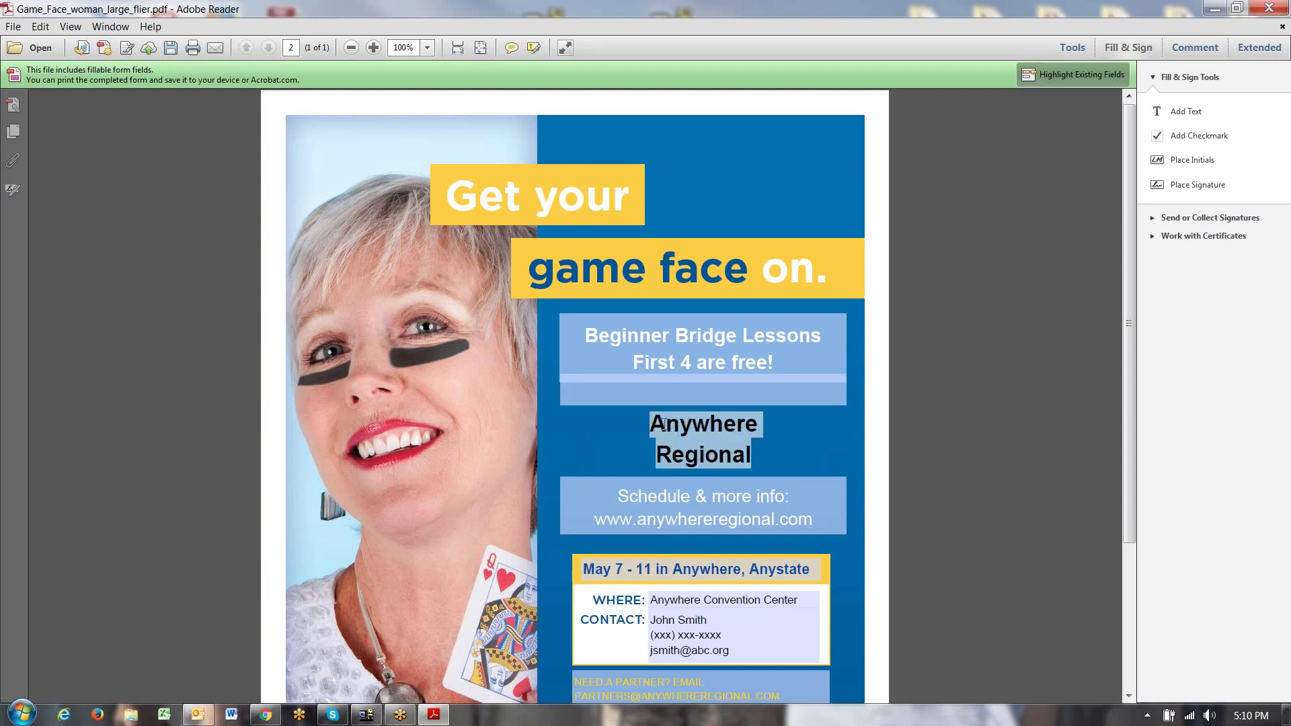
text(B)
key(BackSpace)
text(My Great Bridge Cu)
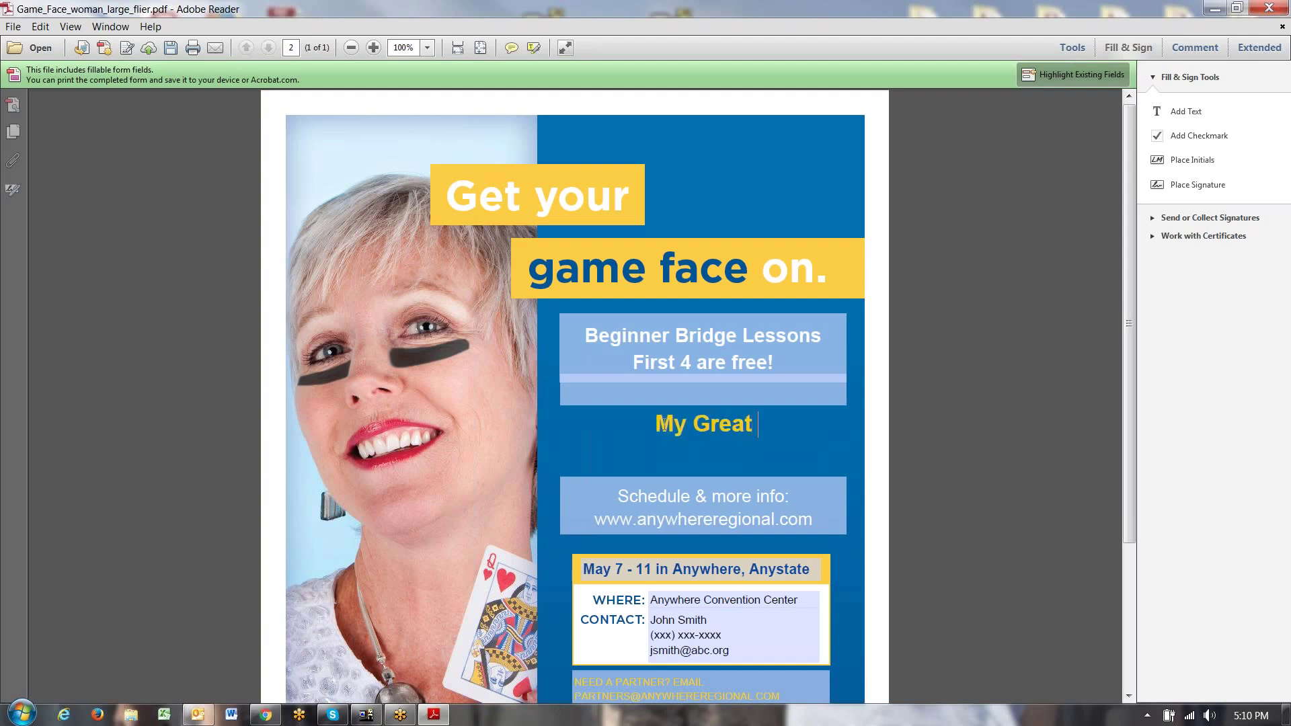
key(BackSpace)
text(lub)
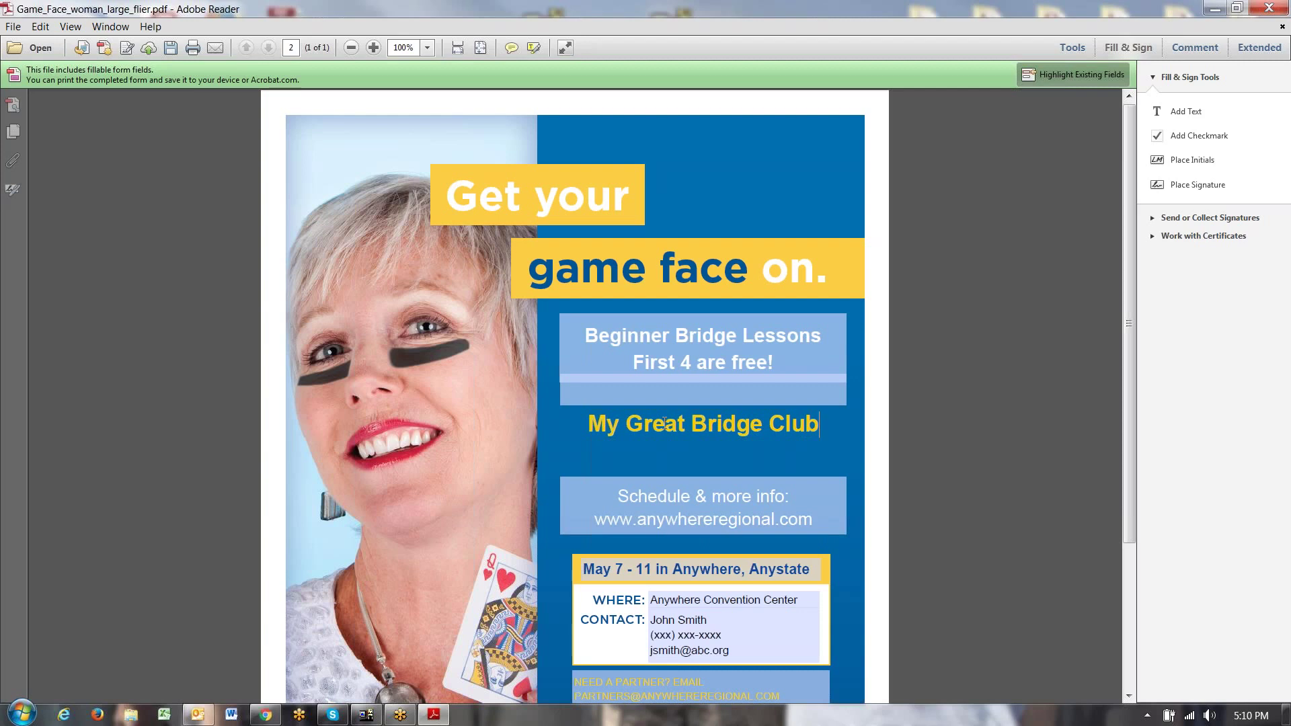
click(773, 519)
drag(733, 528, 641, 523)
text(m)
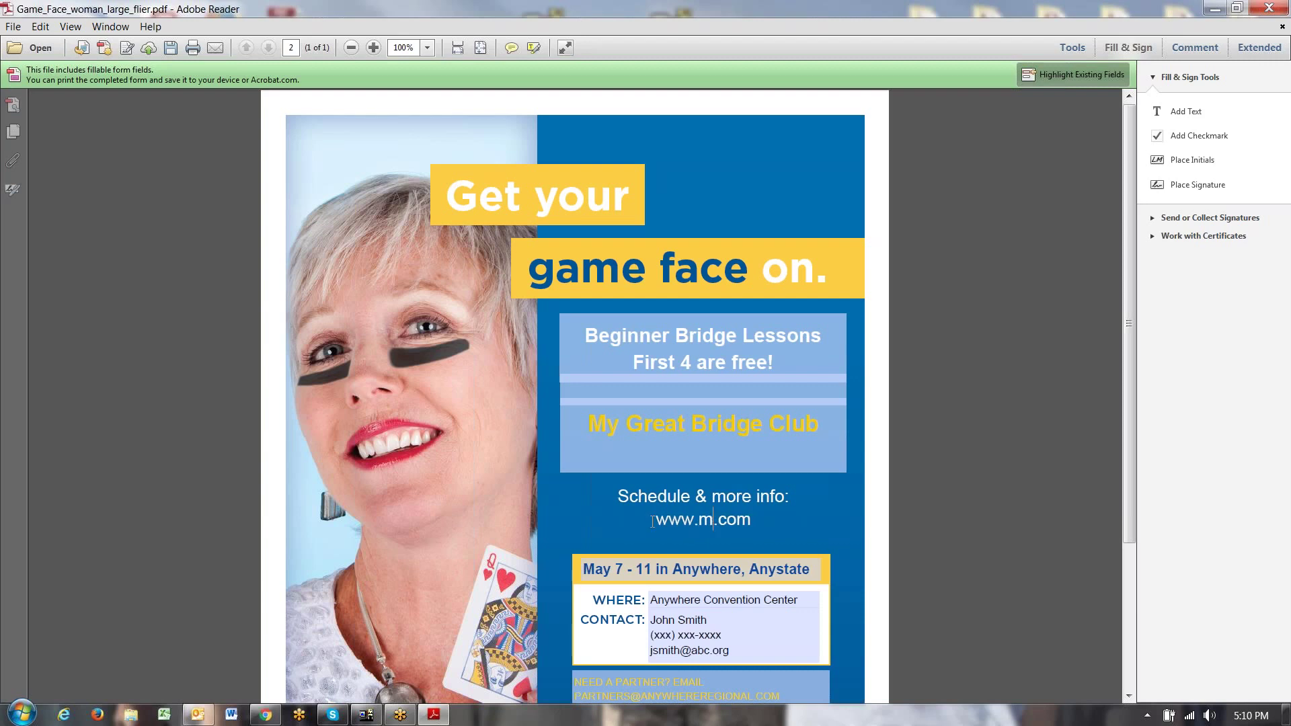
text(ygreatbr)
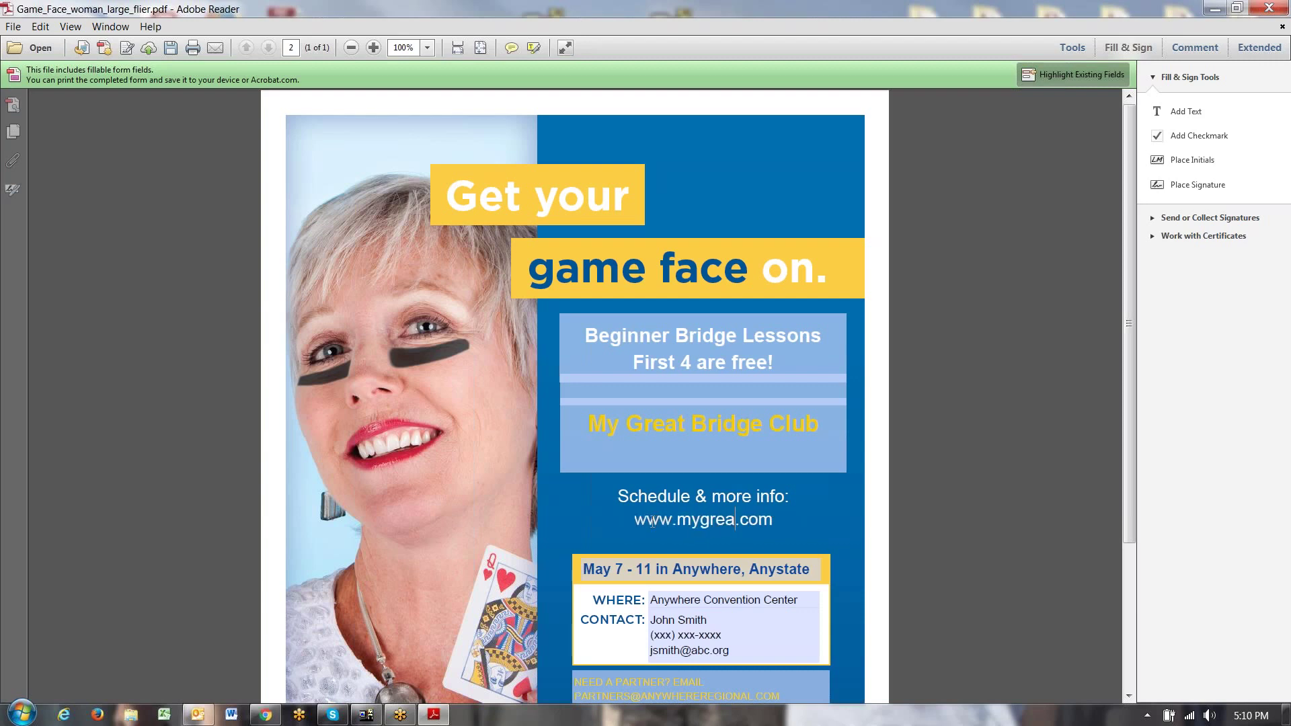
text(idgeclub)
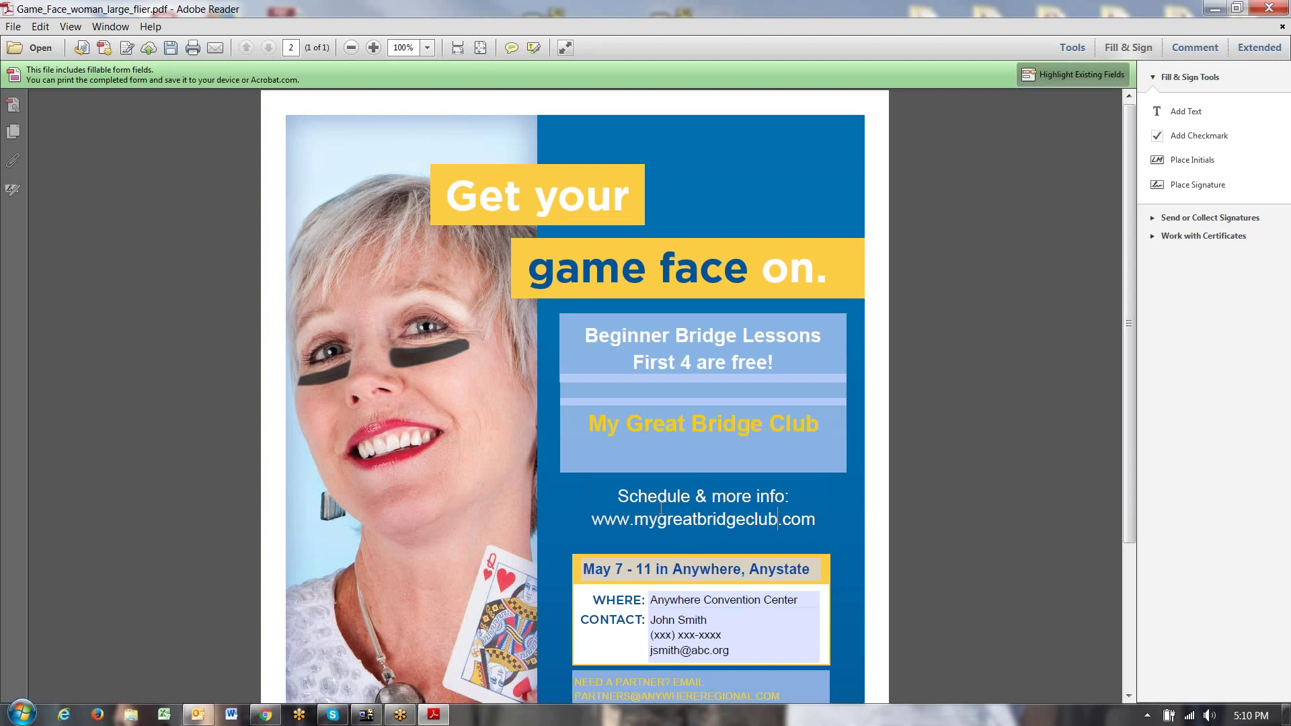
Replace the location in the flier's date line with "Mayberry", so it reads "May 7 - 11 in Mayberry".
scroll(661, 501, down, 1)
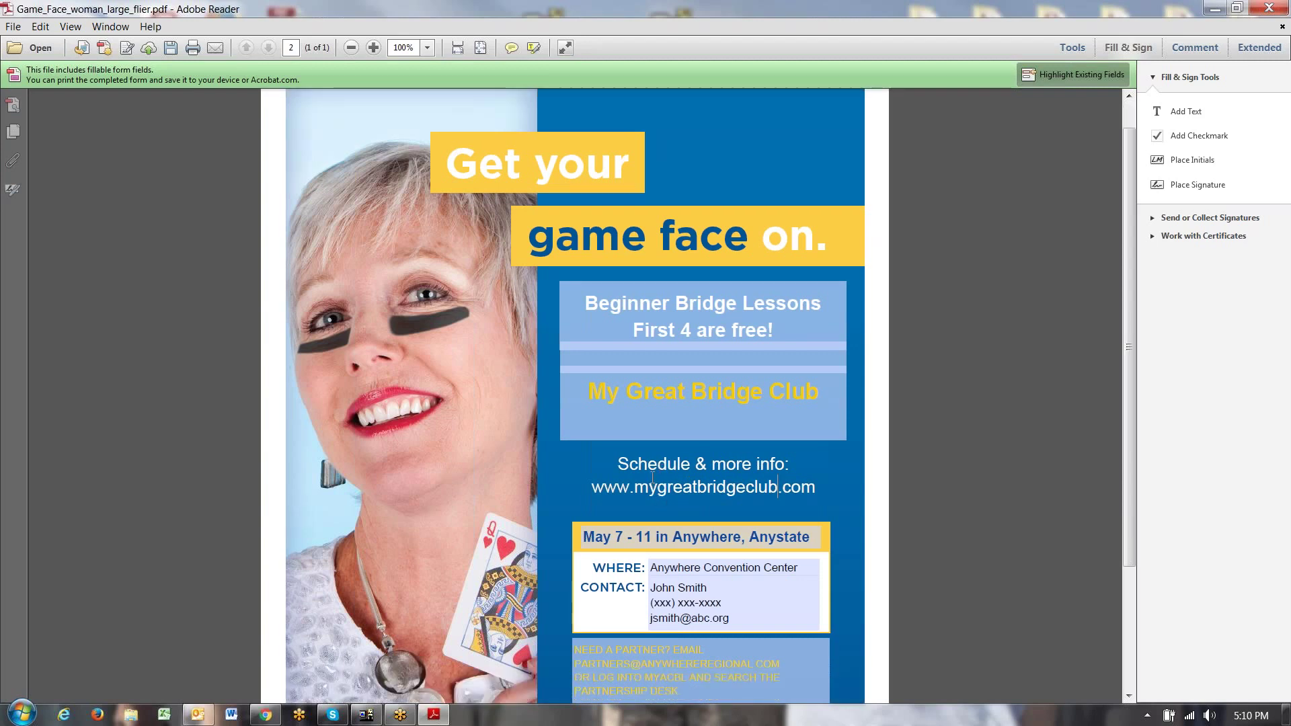
click(644, 538)
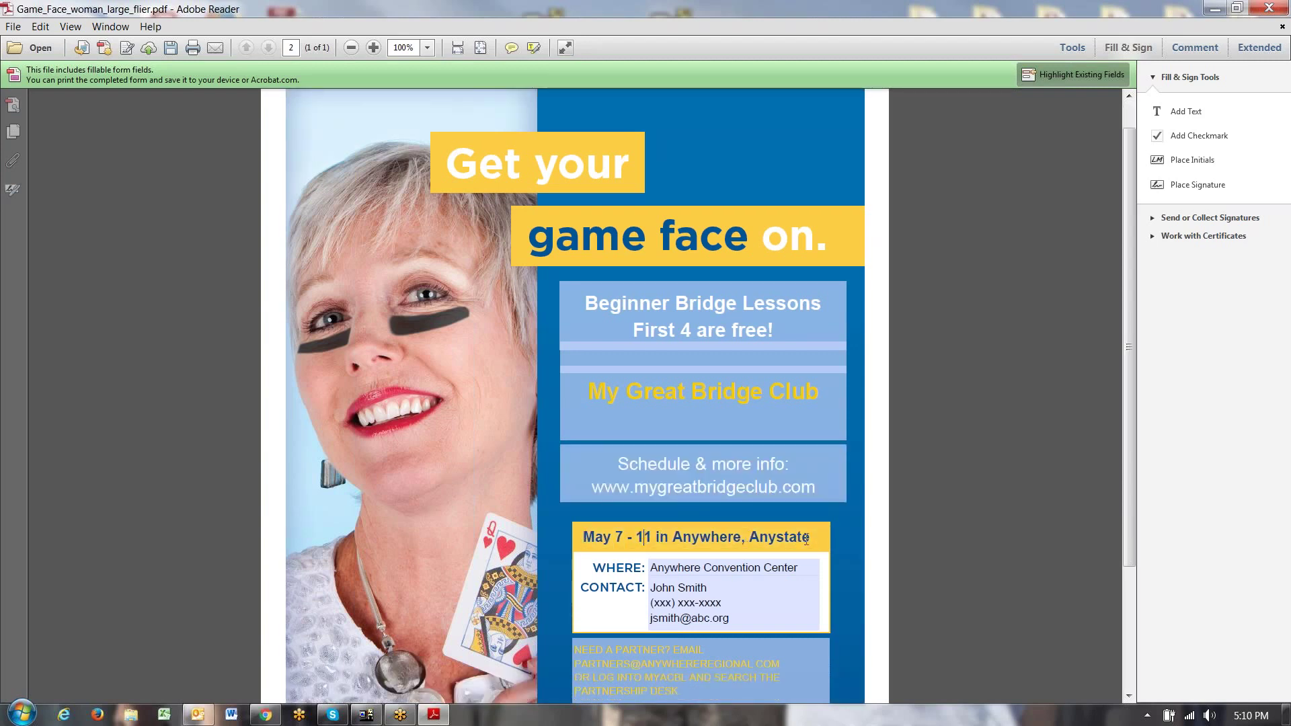
drag(810, 535, 672, 538)
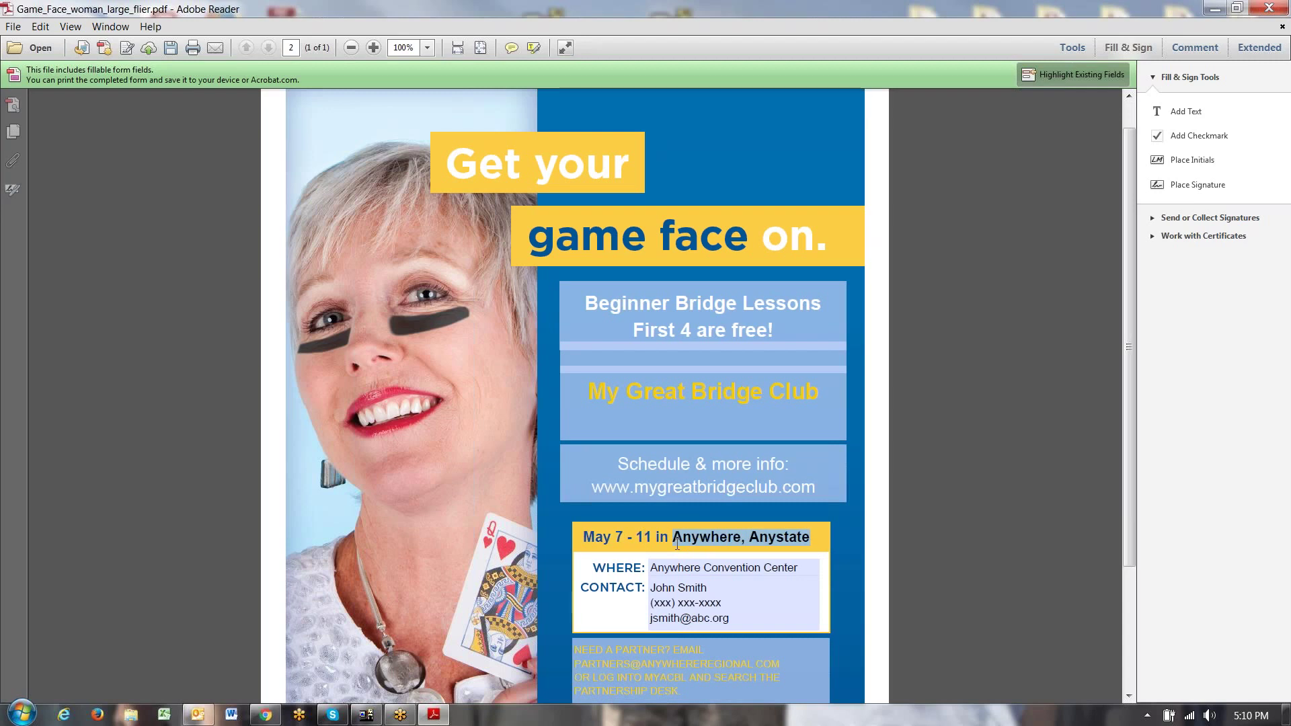
text(May 7 - 11 in Mayb)
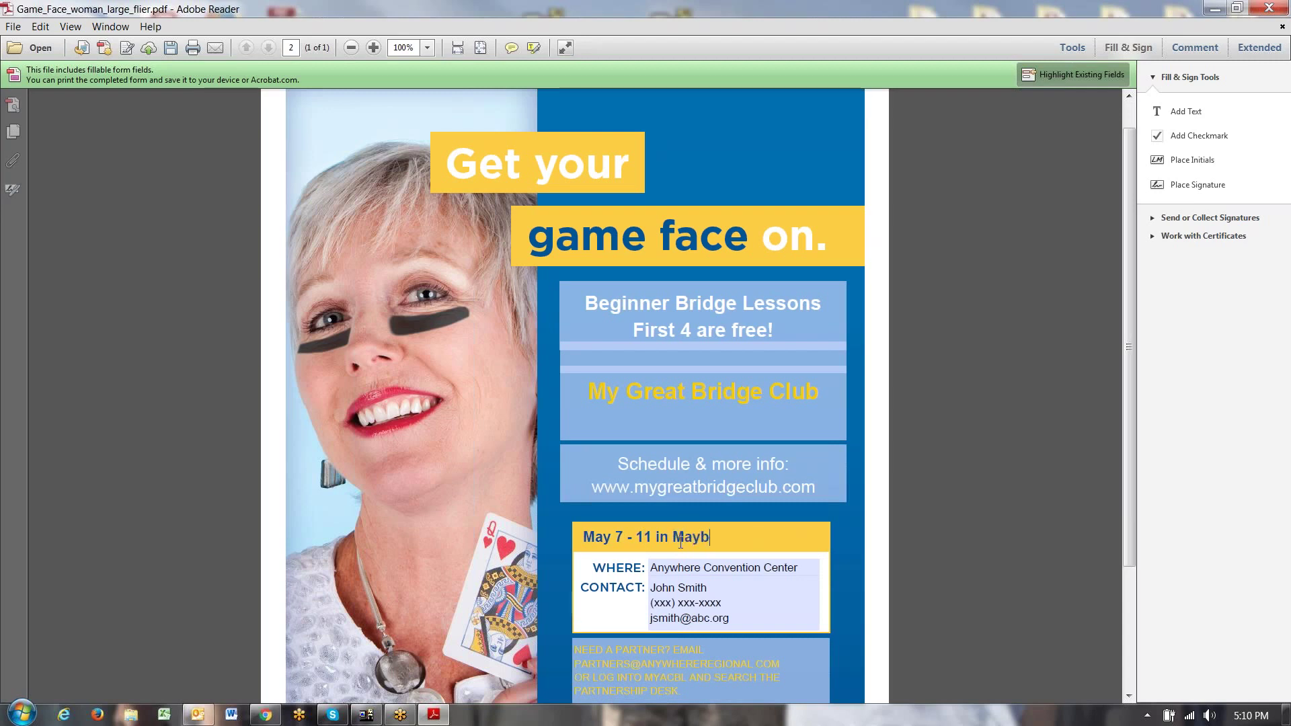
text(erry)
Replace the venue in the WHERE field with "Mayberry".
click(704, 569)
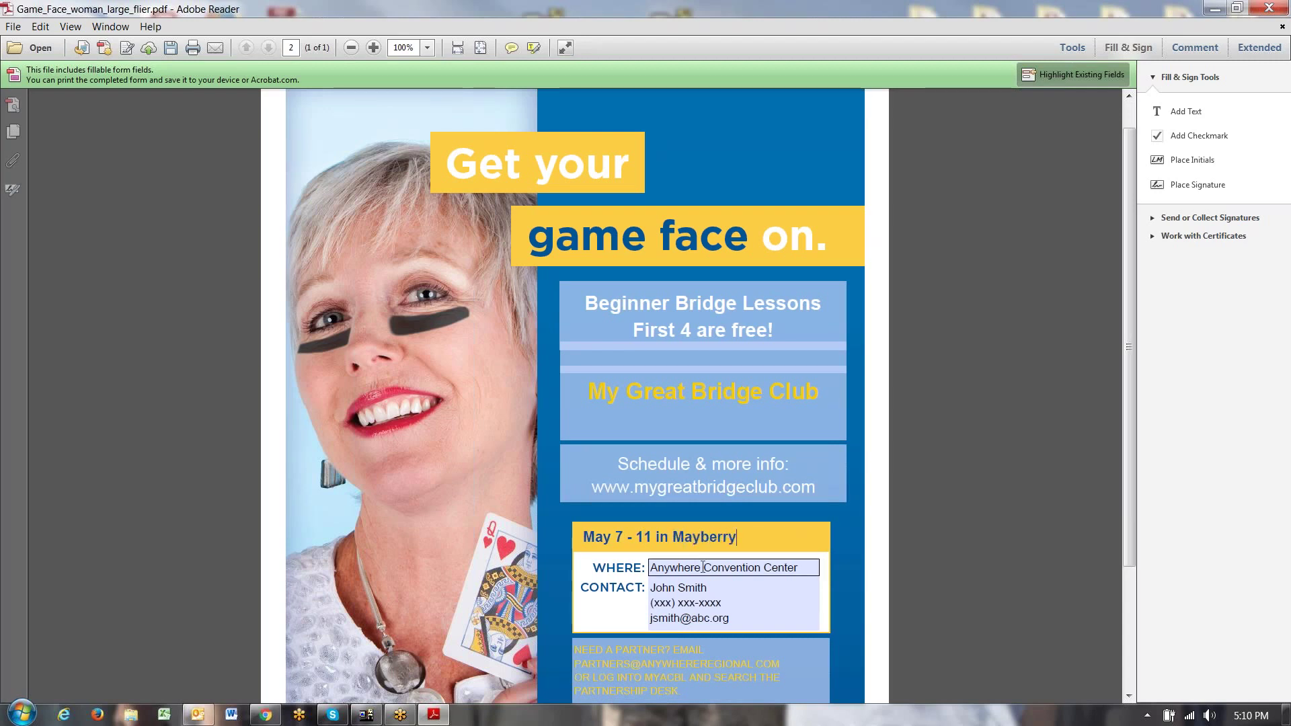
drag(798, 568, 659, 573)
text(Ma)
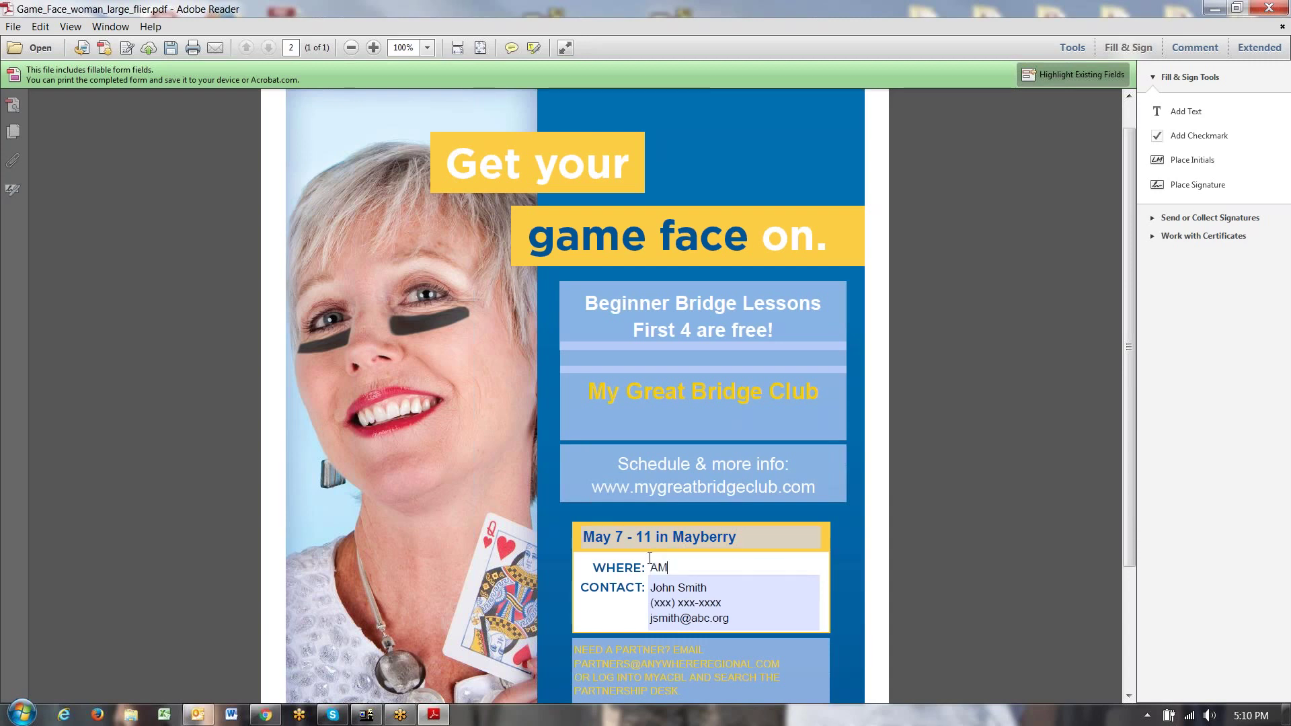
text(yb)
key(BackSpace)
key(BackSpace)
key(BackSpace)
key(BackSpace)
key(BackSpace)
text(Mayberry)
Replace the contact's name and the local part of the phone number in the CONTACT field, using "xxx" as area code.
key(Tab)
text(Jenny)
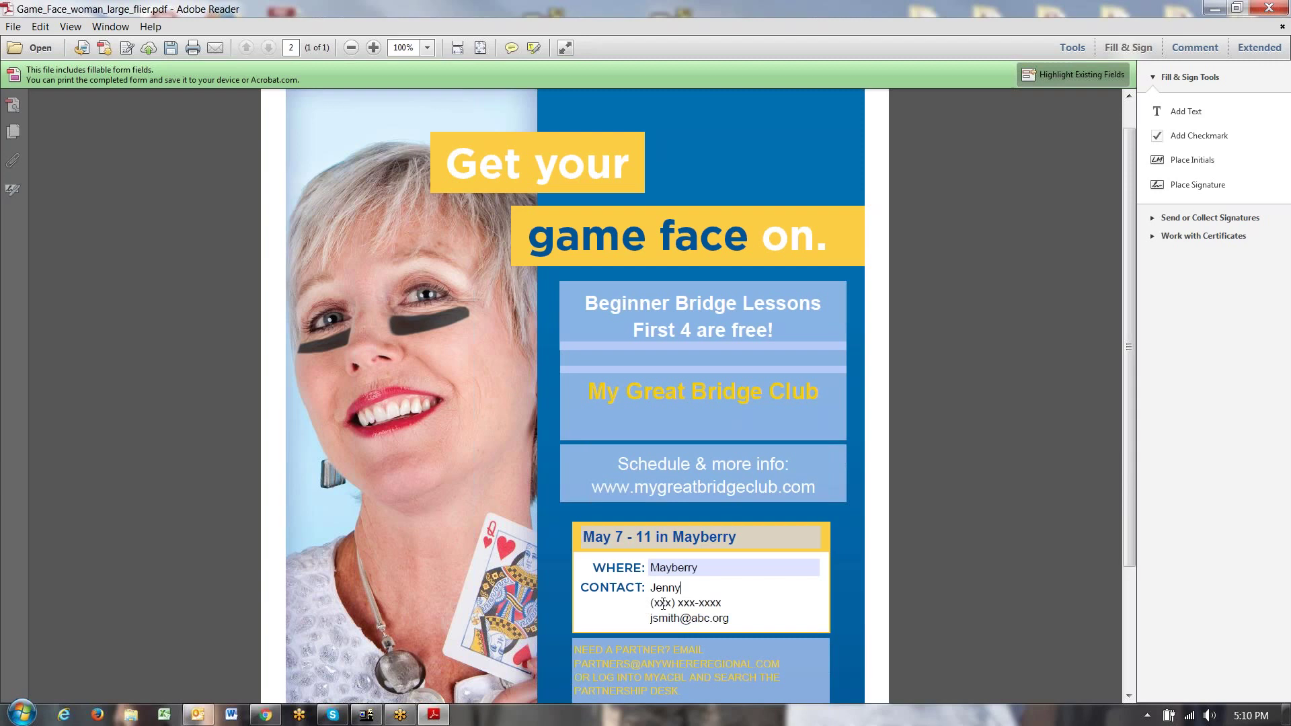
drag(672, 603, 653, 603)
text(86)
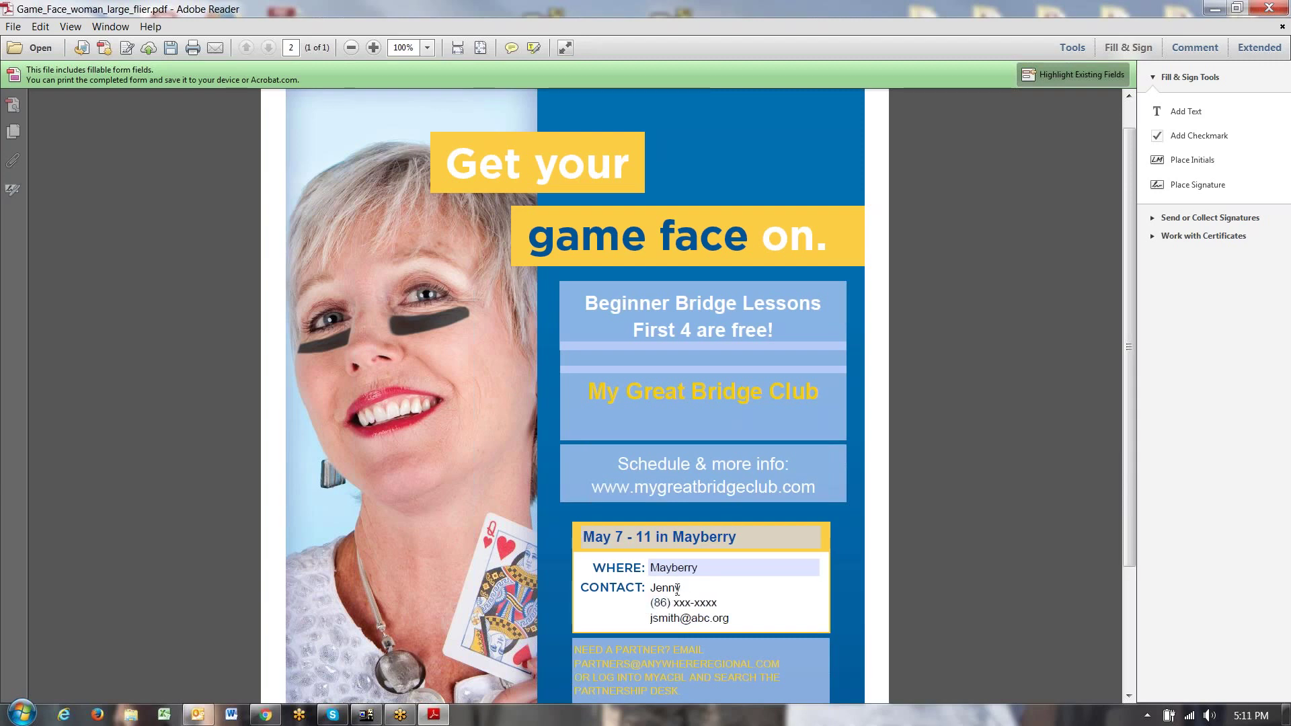
key(BackSpace)
key(BackSpace)
text(xxx)
drag(733, 600, 678, 602)
text(867-54309)
click(714, 602)
key(BackSpace)
Examine the editable "Need a partner?" note below the contact details.
scroll(730, 602, down, 1)
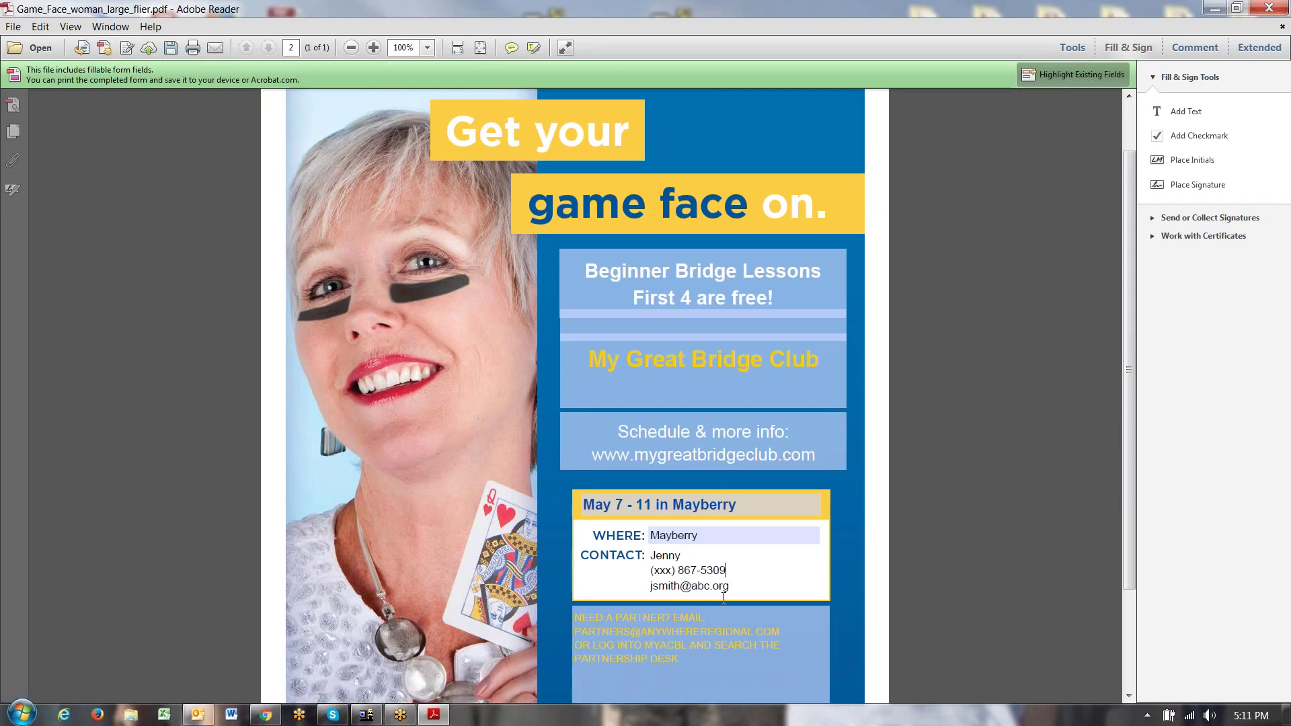
click(695, 644)
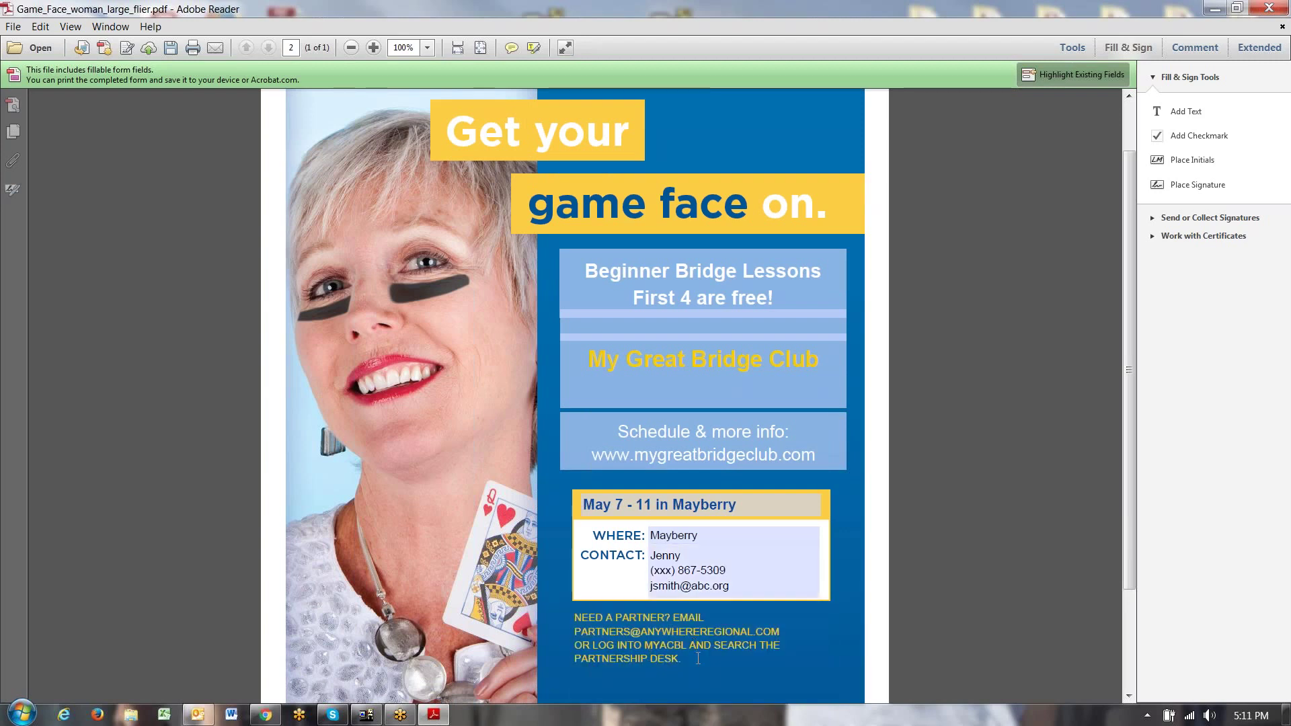
mouse_move(682, 659)
mouse_down()
mouse_move(580, 618)
mouse_move(696, 660)
mouse_up()
Save the customized flier to the desktop as a PDF named "free bridge lesson".
click(13, 27)
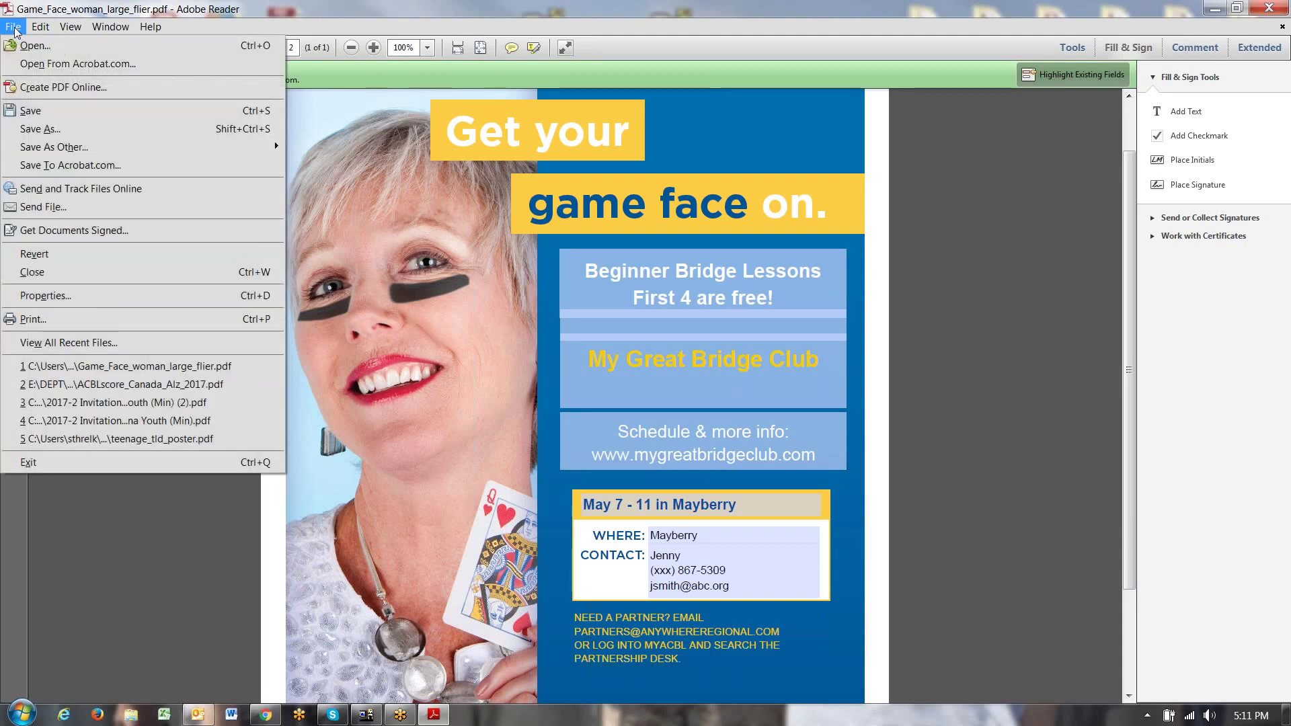
click(40, 111)
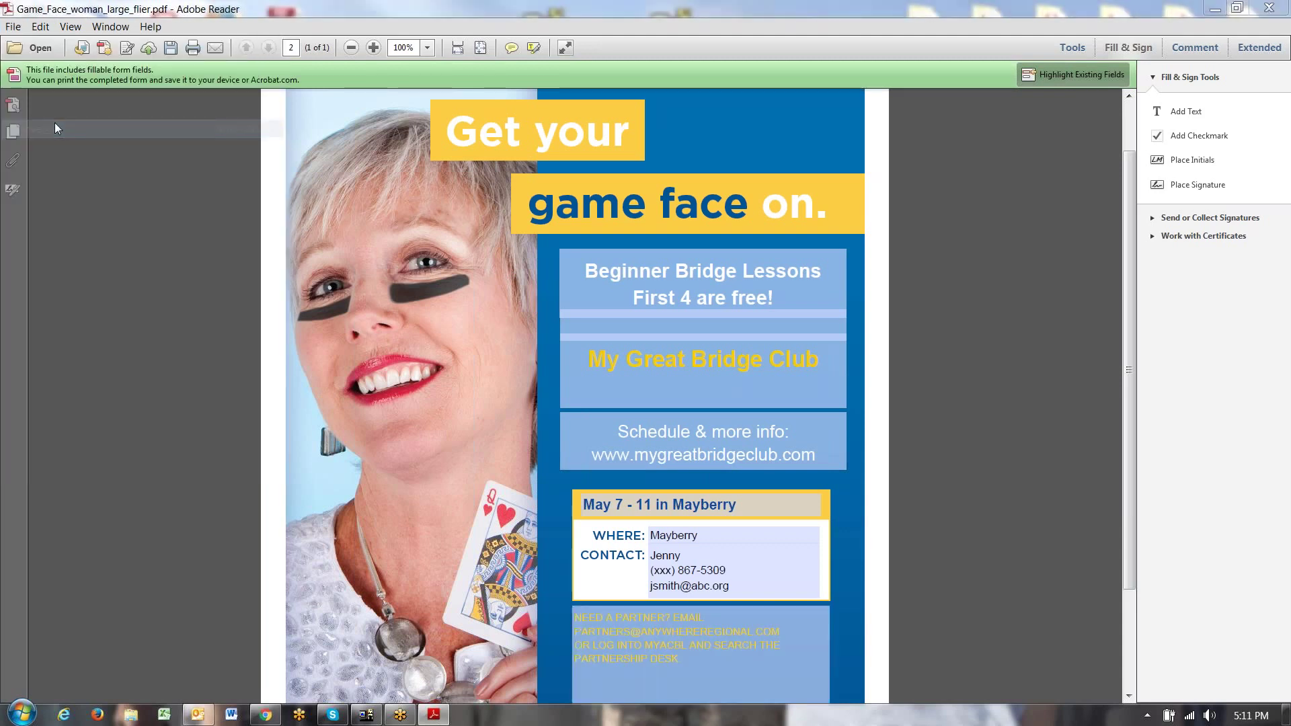
click(273, 350)
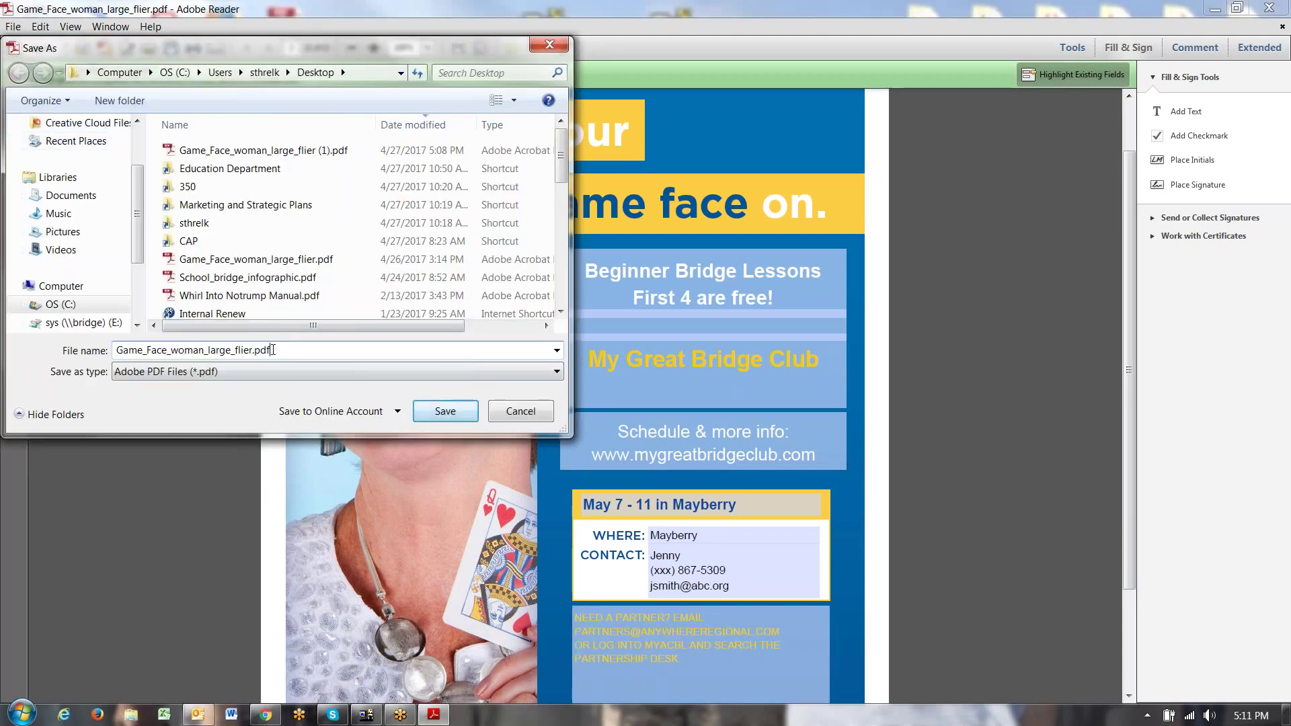
drag(273, 350, 115, 350)
text(free bridge lesson)
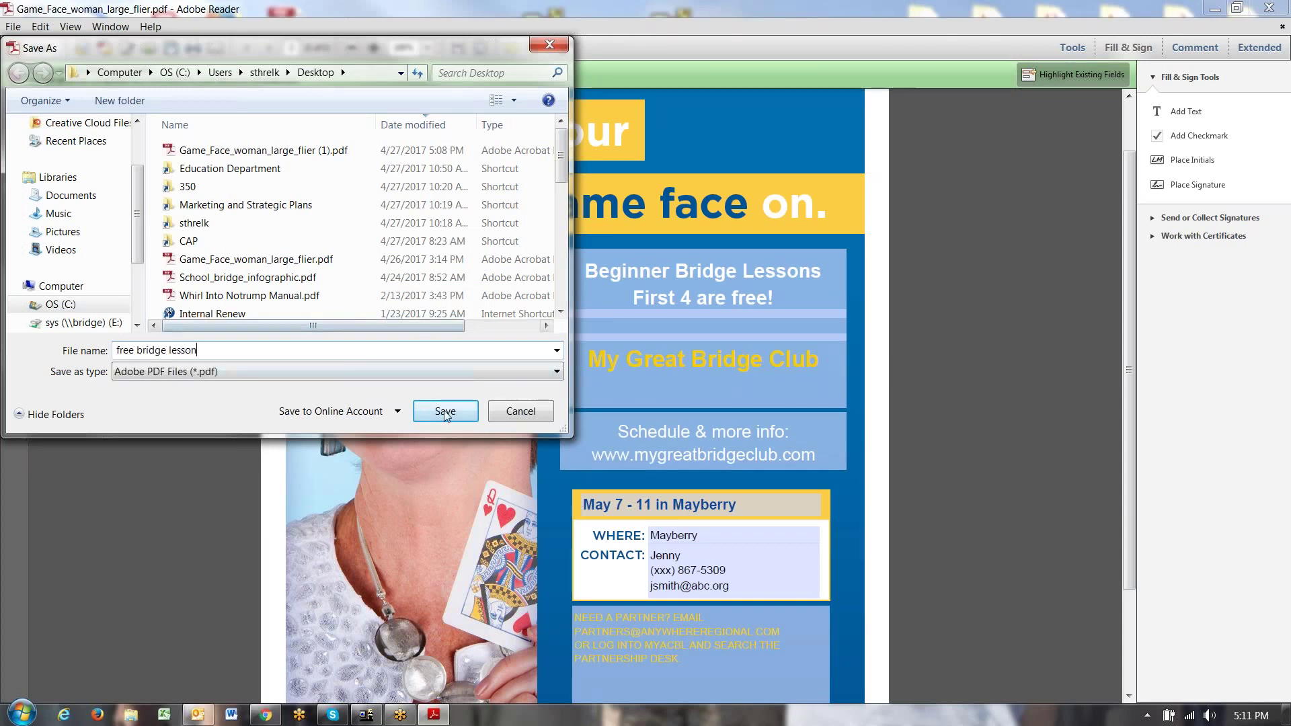
click(445, 412)
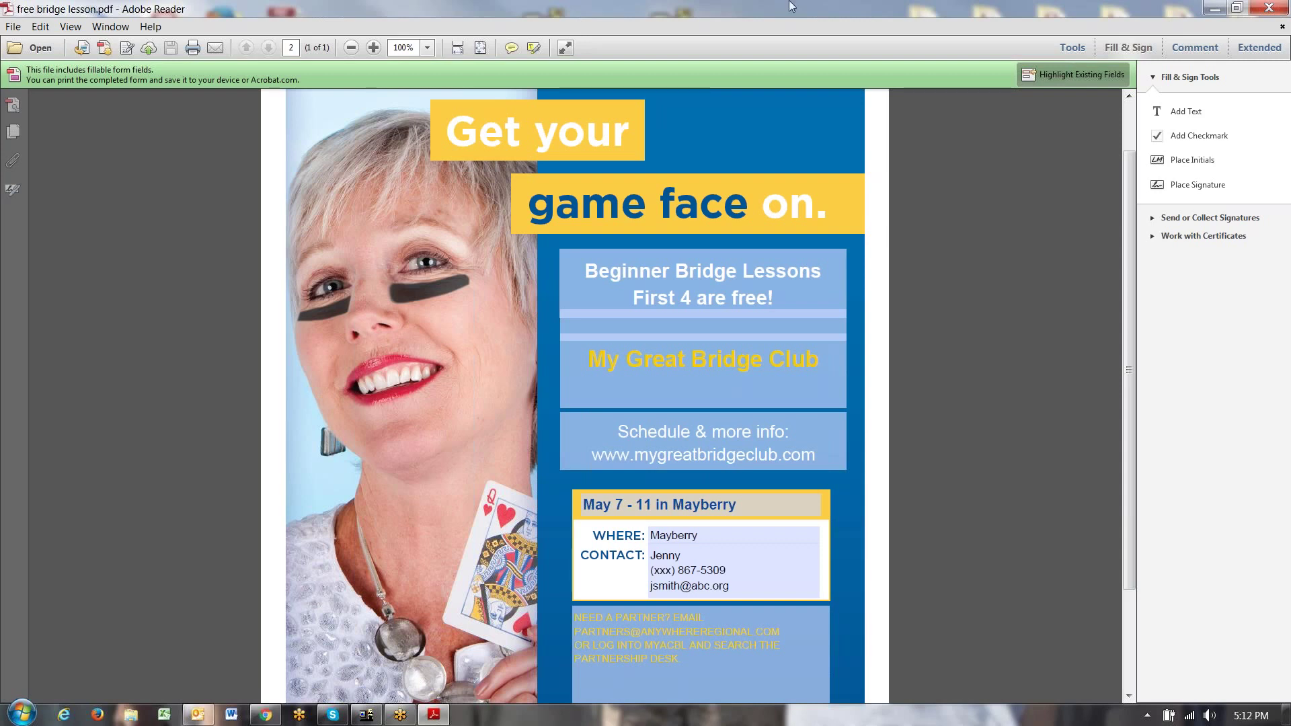
Minimize Adobe Reader and return to the ACBL Resource Center home page in the Chrome browser.
click(1215, 8)
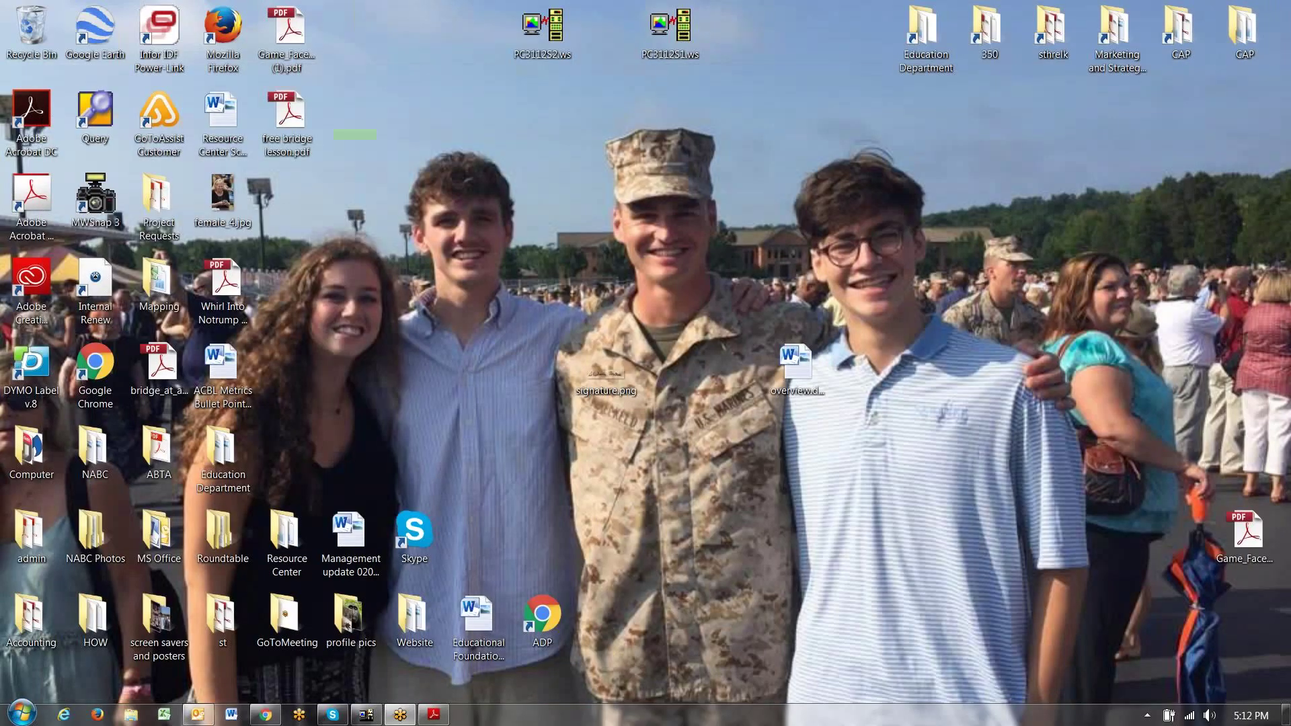
click(273, 721)
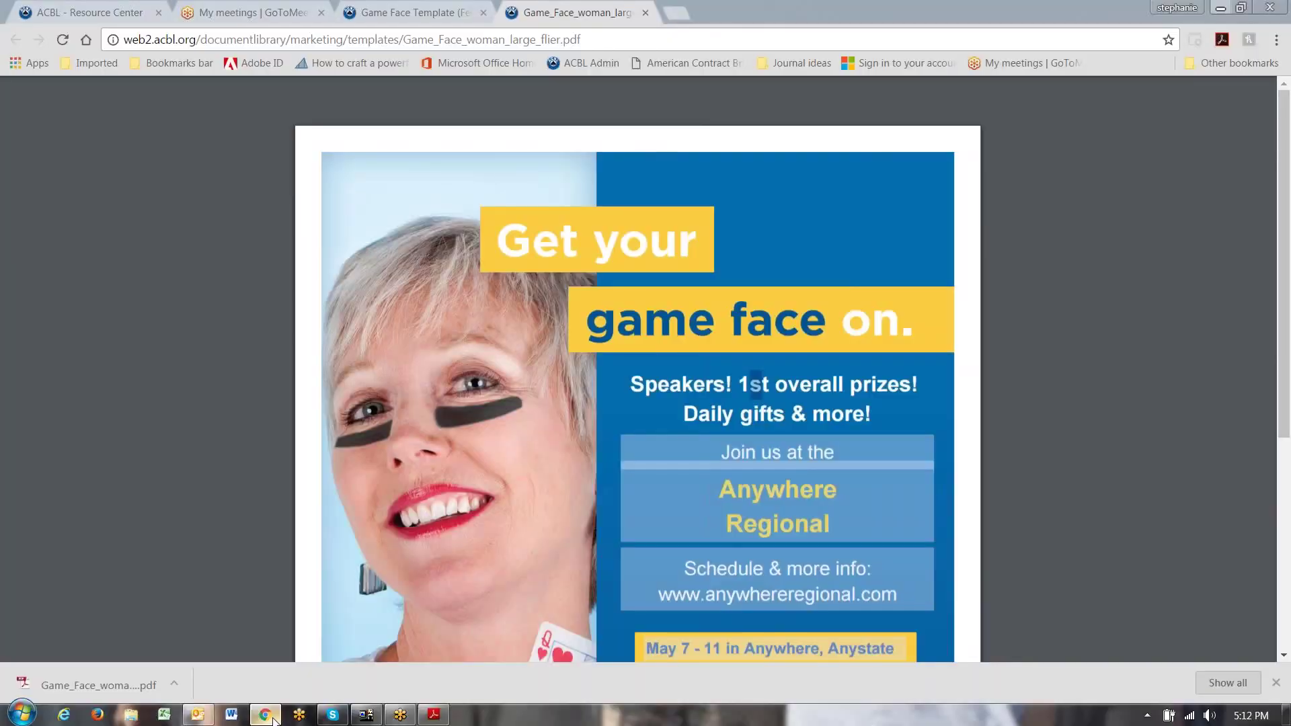
click(241, 13)
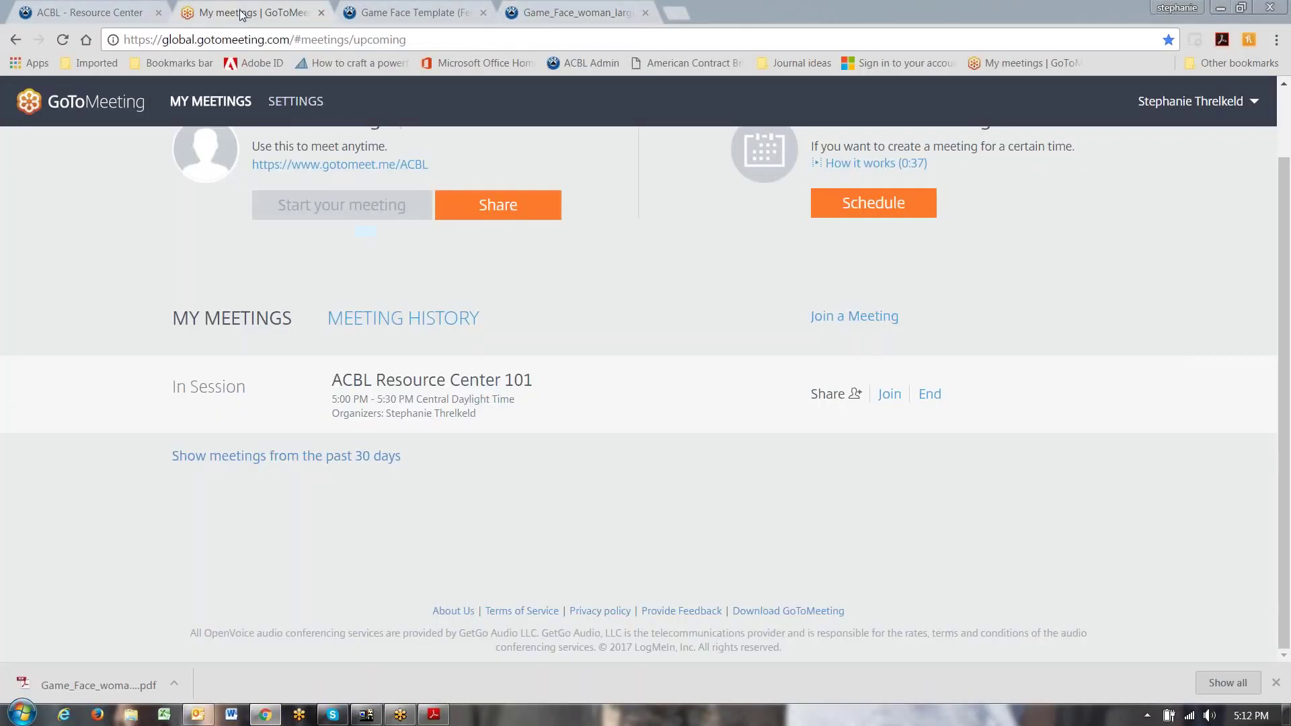
click(383, 12)
click(107, 14)
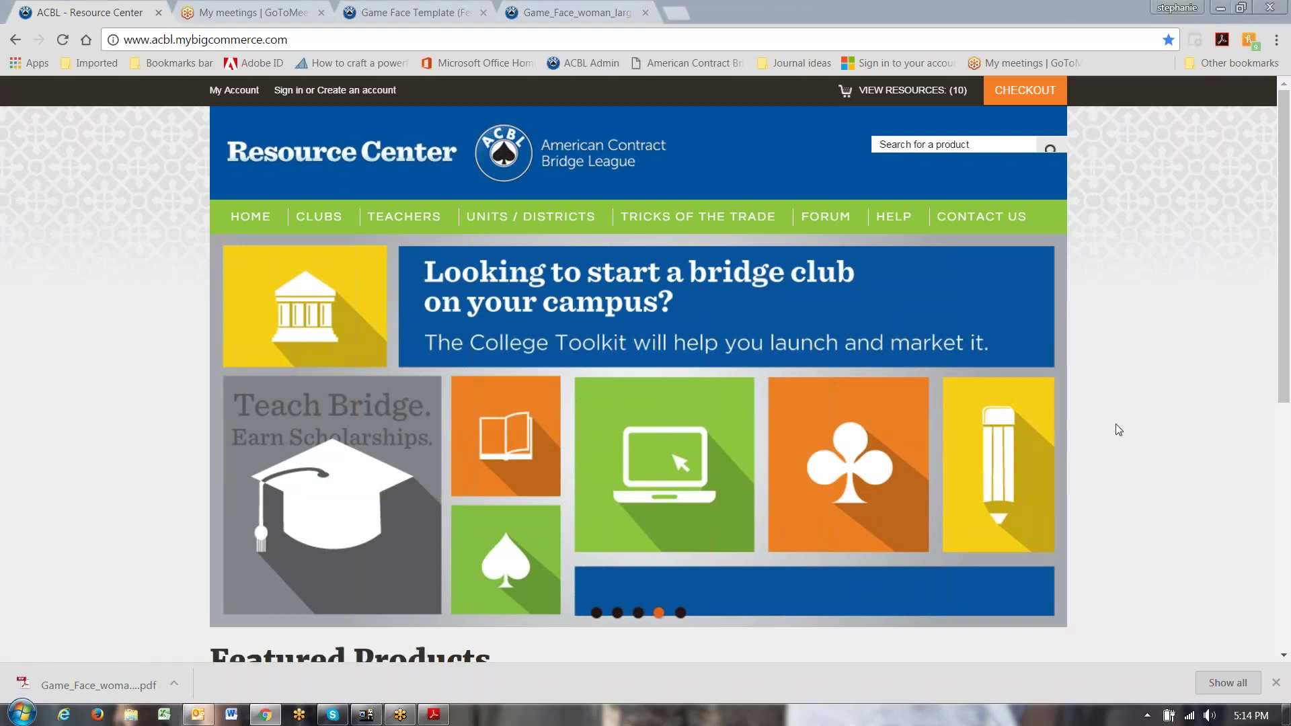
Open the Clip Art / Photos category and look over the 3-D Pips page's images and download options.
scroll(1116, 424, down, 7)
click(599, 592)
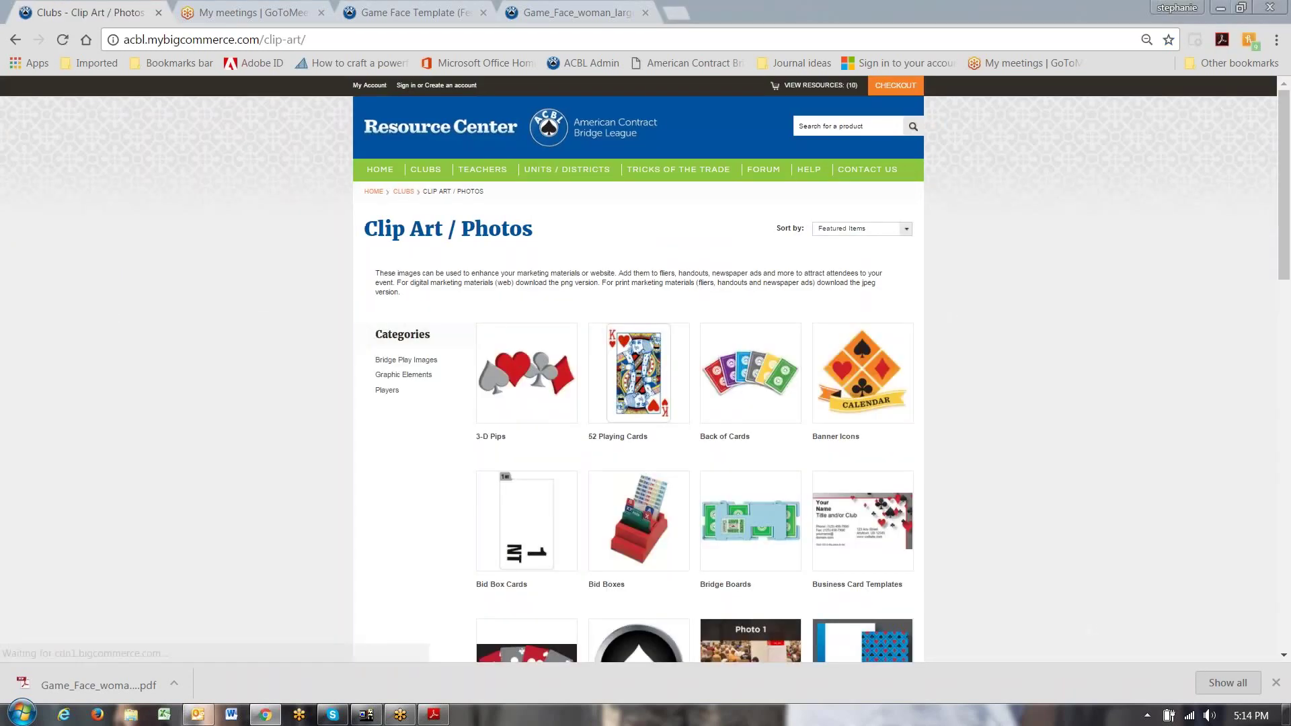
mouse_move(537, 368)
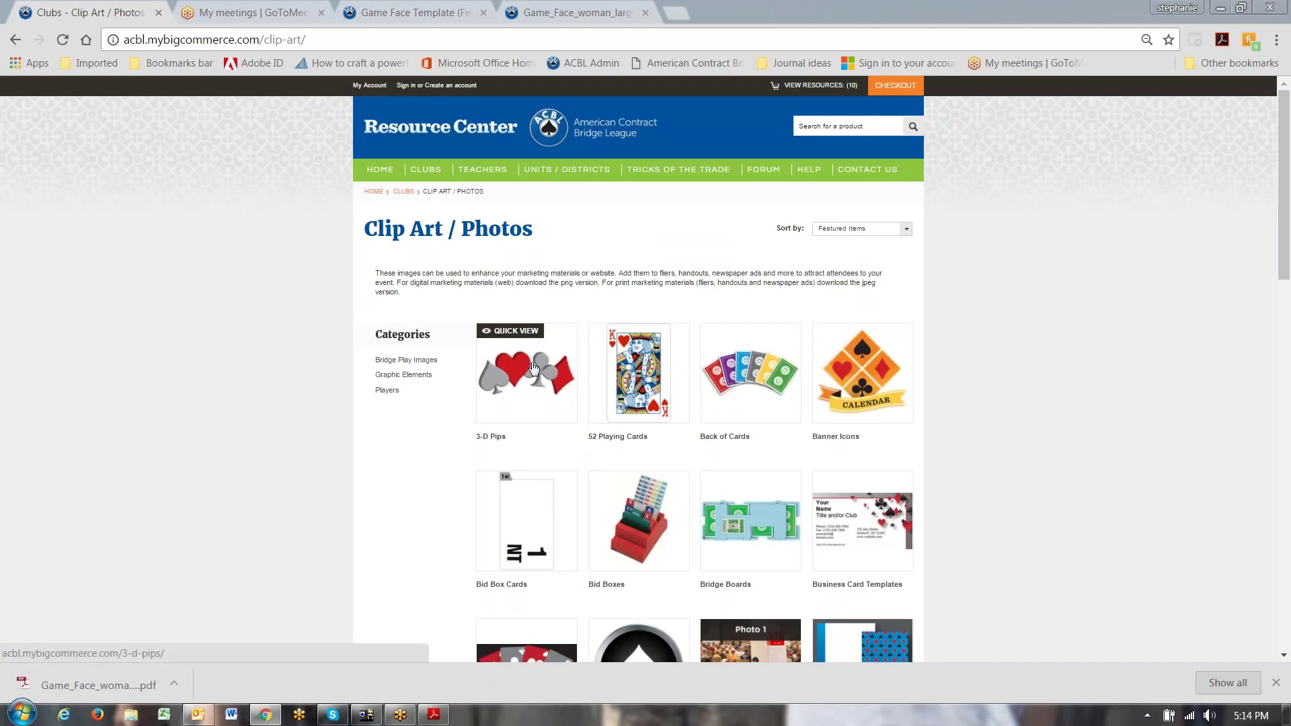
click(525, 375)
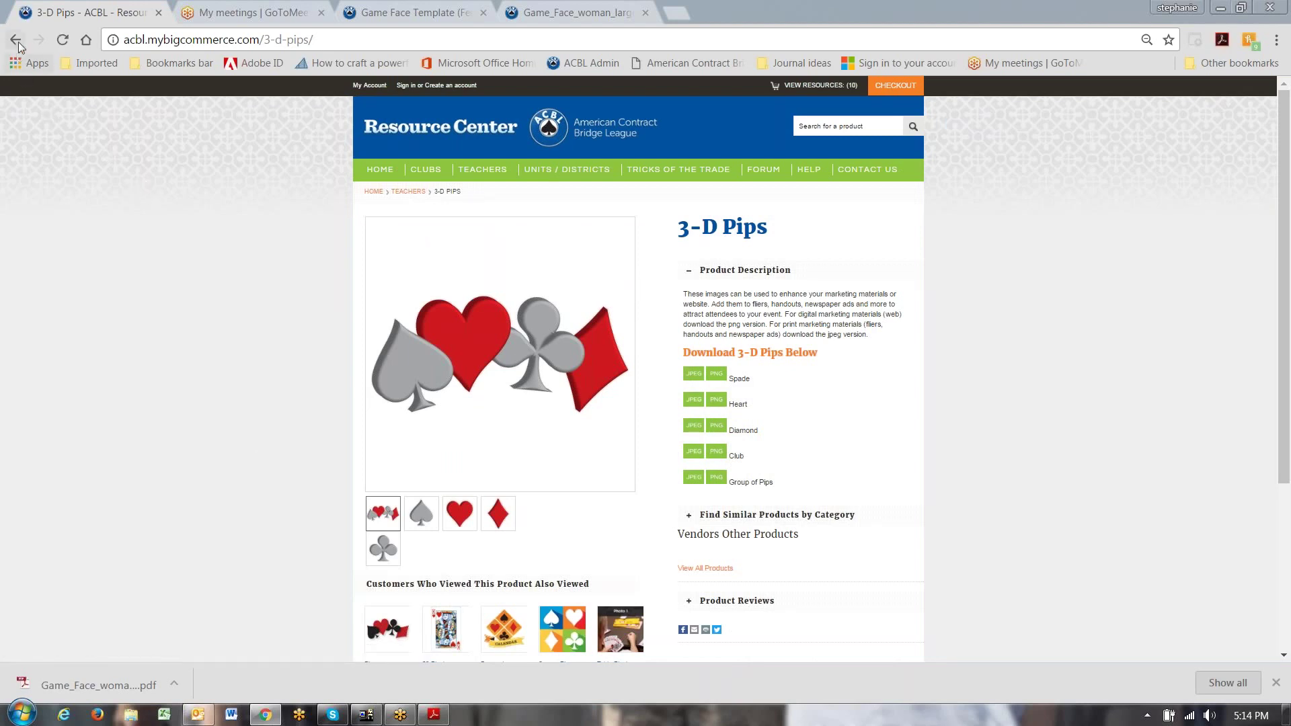
scroll(504, 484, down, 1)
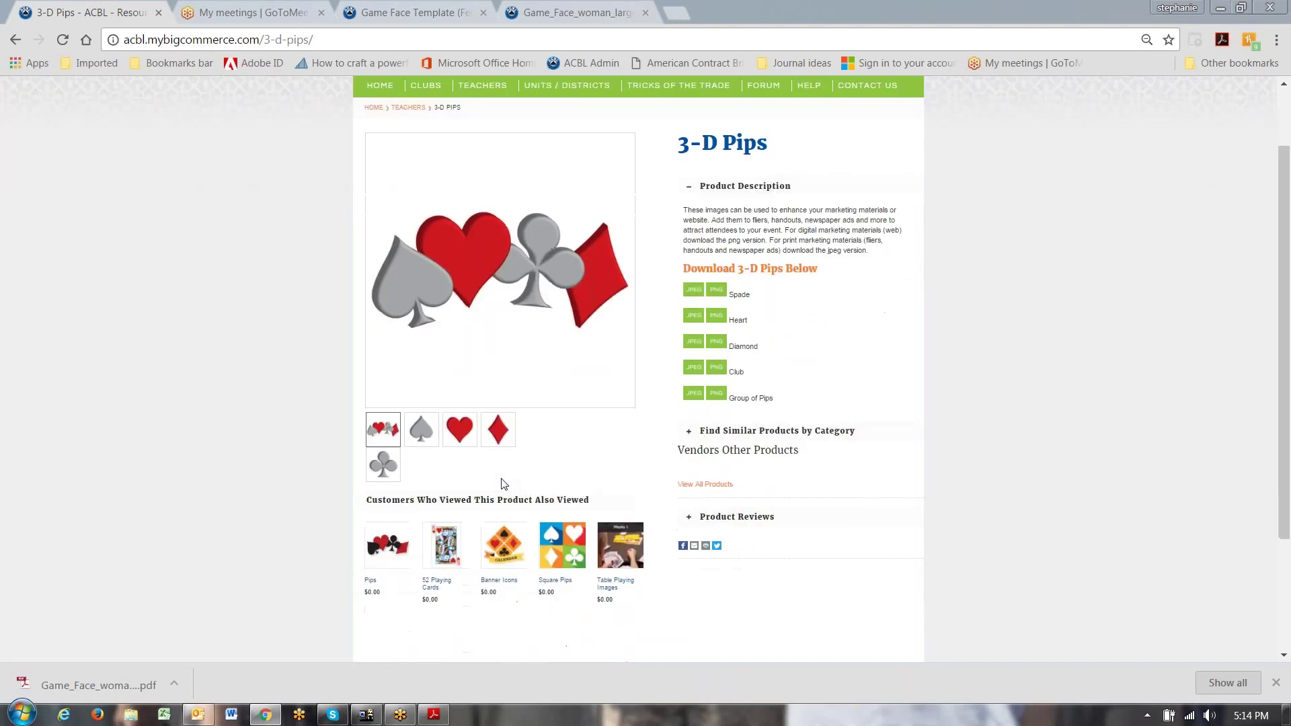
scroll(504, 483, up, 1)
scroll(503, 483, down, 1)
Return to the Clip Art / Photos list and open the Diamond Blue Theme Materials page.
click(16, 41)
scroll(819, 452, down, 4)
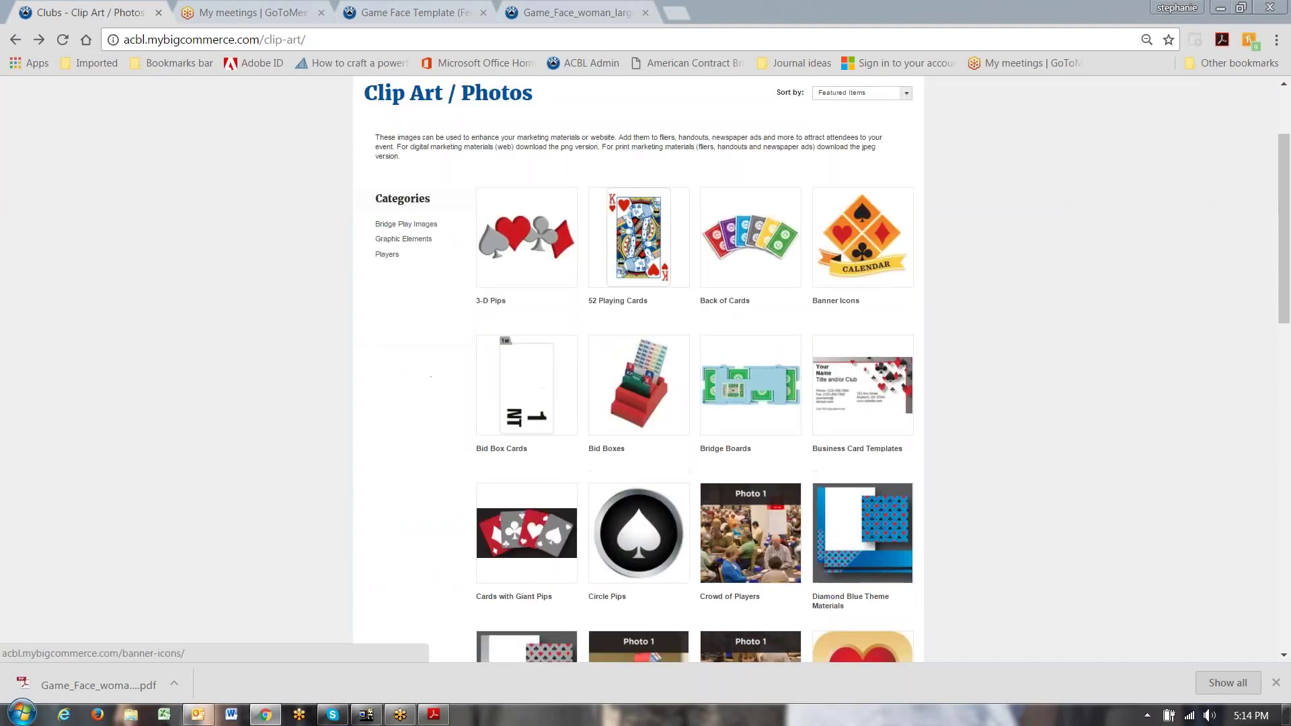
scroll(819, 452, down, 1)
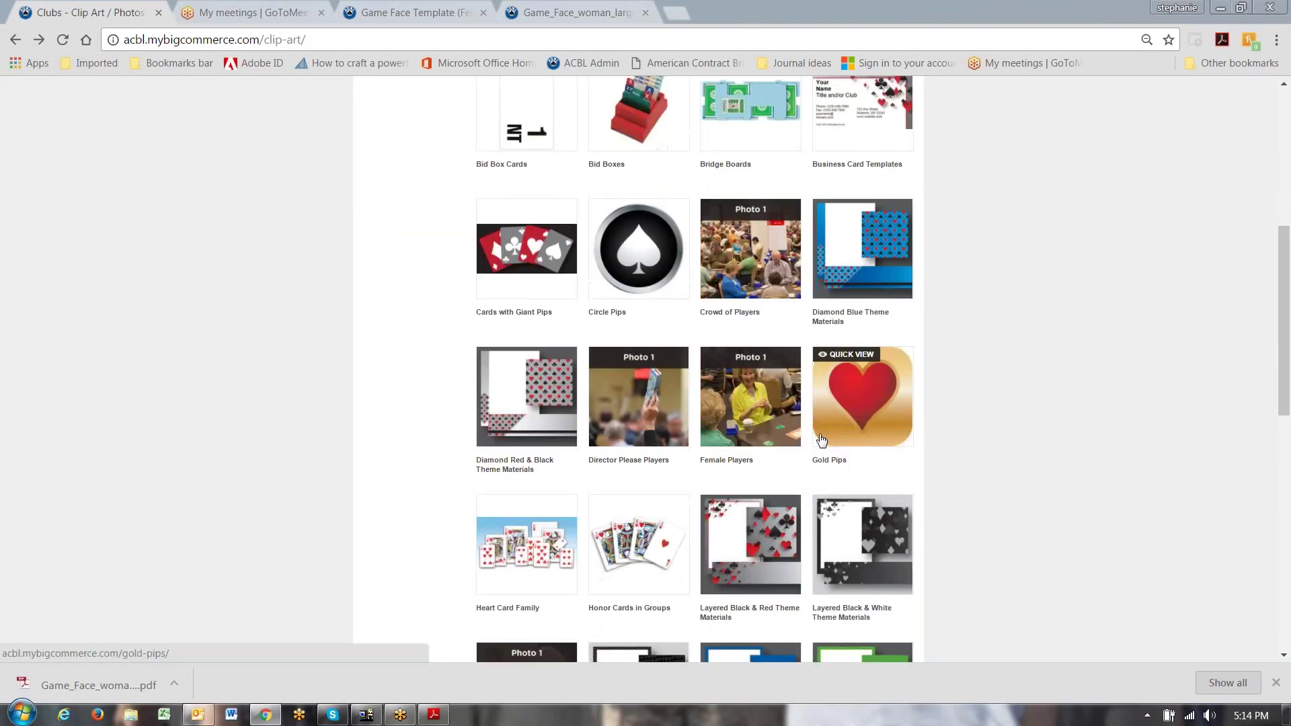
click(856, 257)
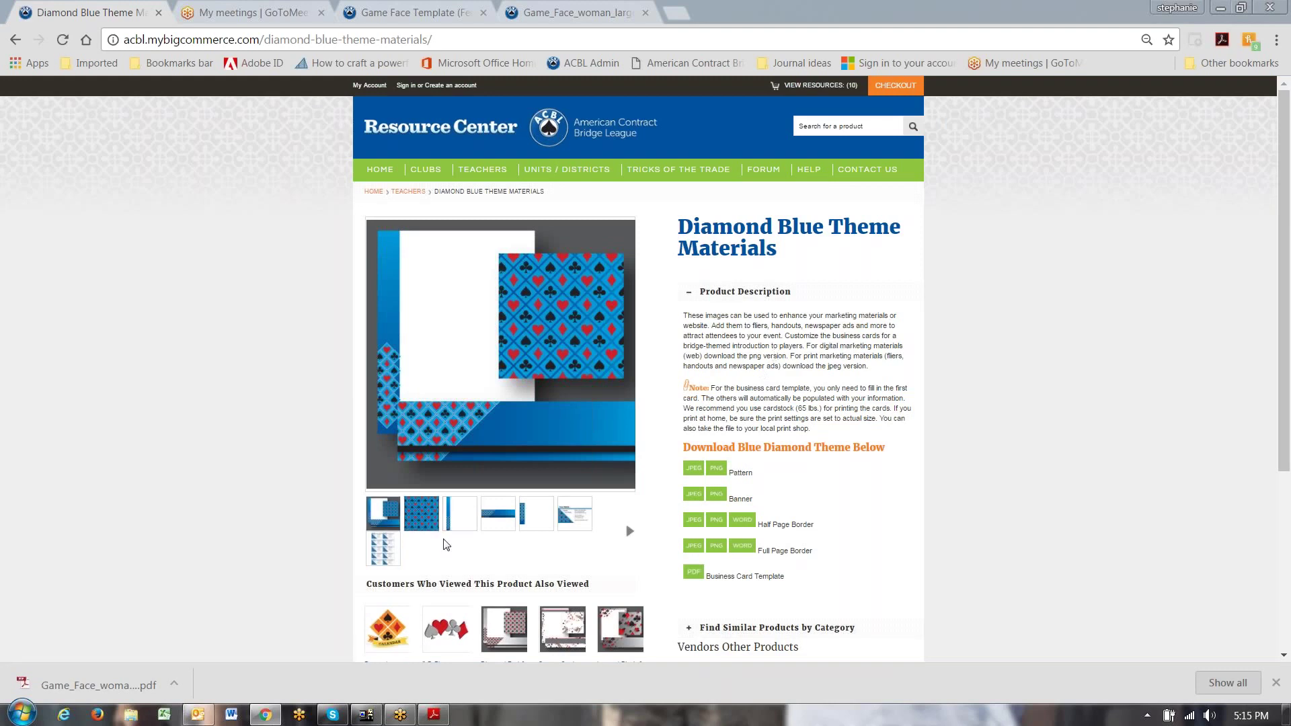
Preview the theme's vertical border and business card images, and download the Word version of the Full Page Border.
click(460, 513)
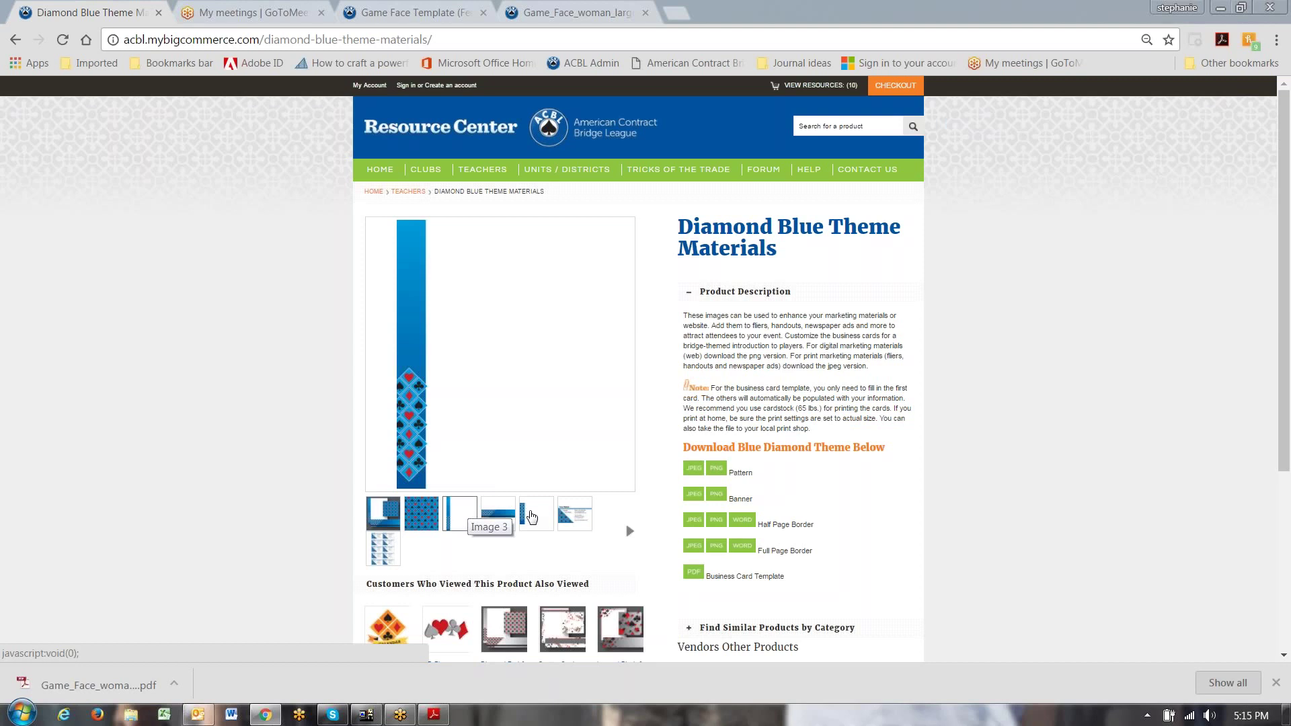
click(575, 514)
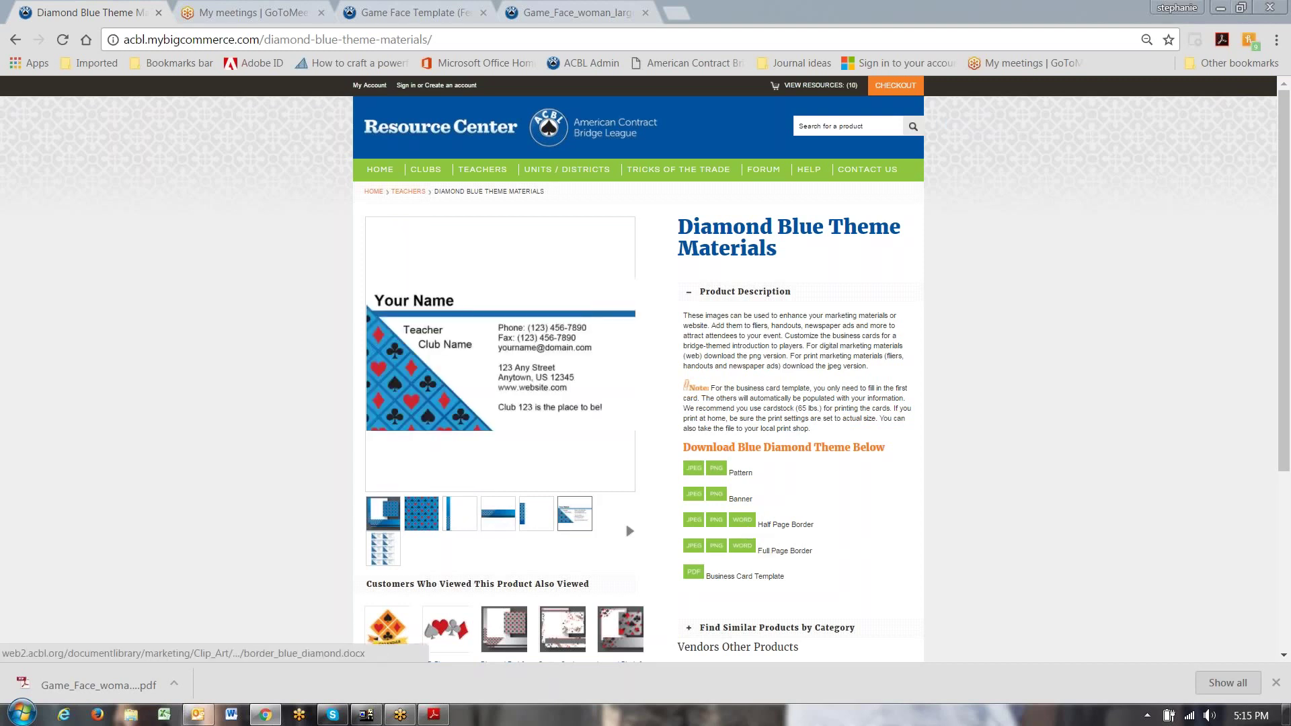
click(749, 551)
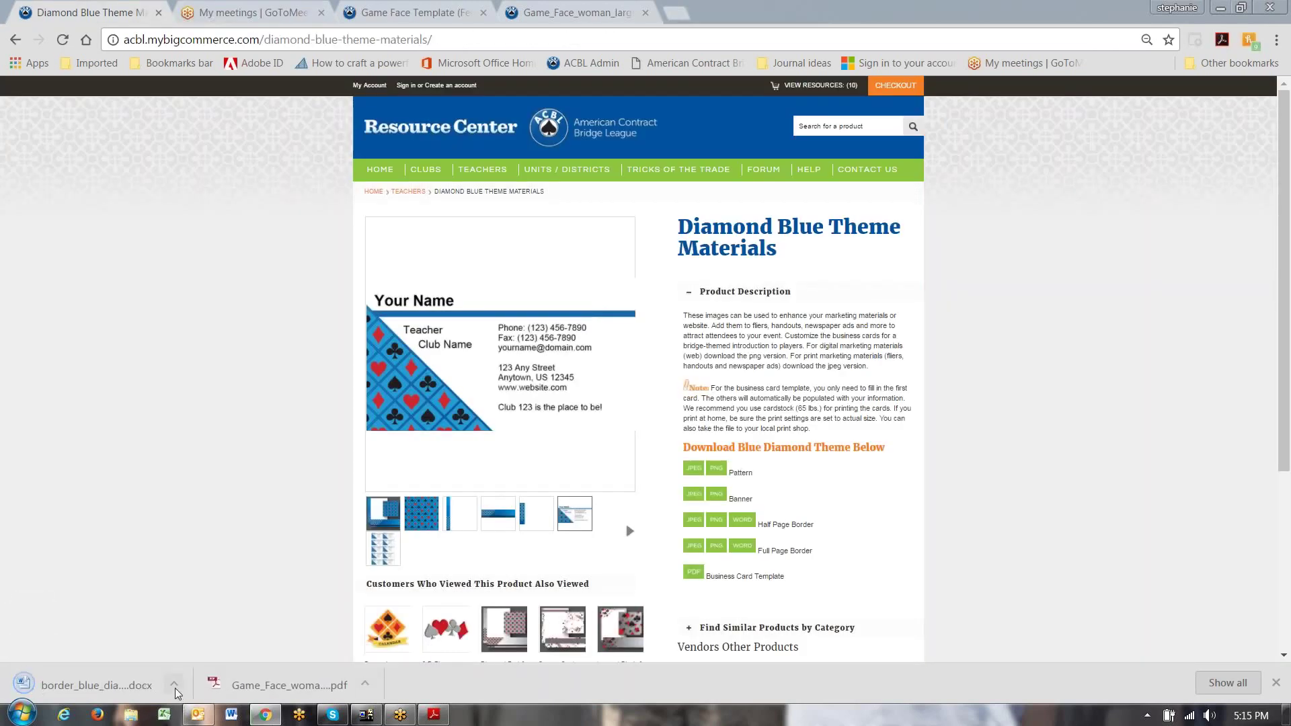
Open the downloaded border_blue_diamond.docx in Word, maximize its window, and look over the full-page border.
click(142, 690)
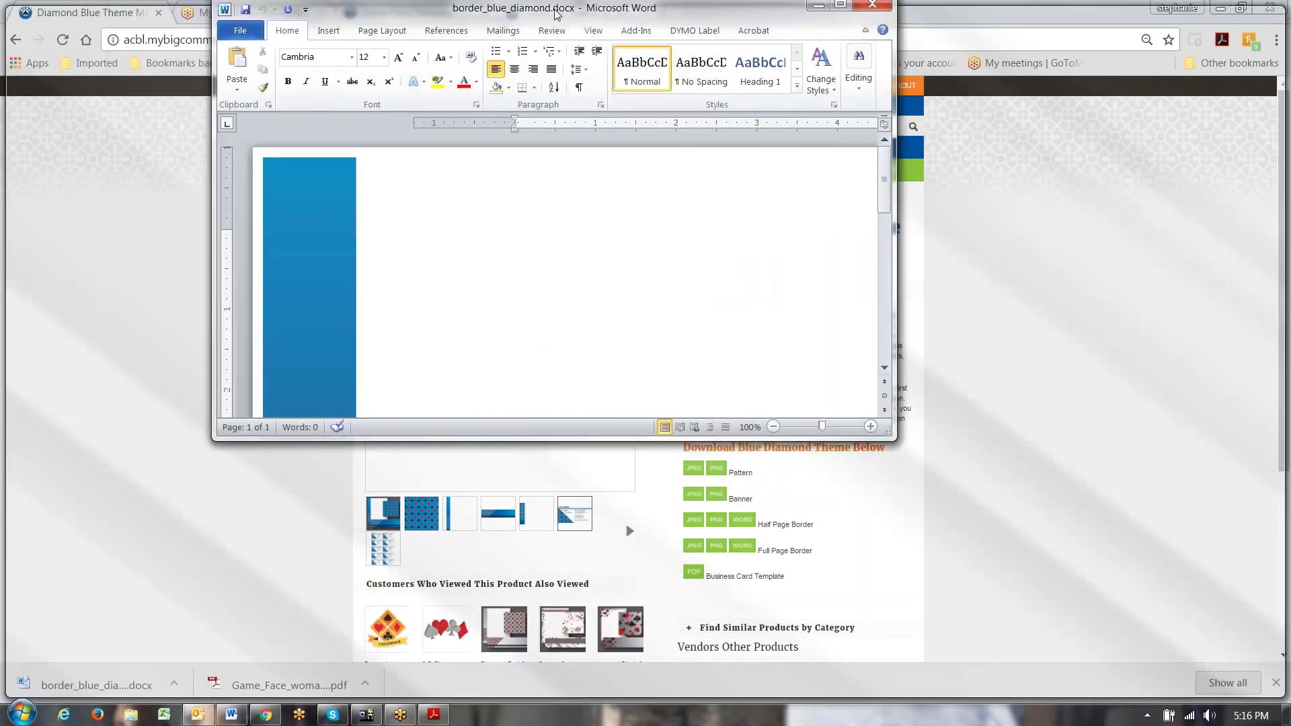
double_click(730, 19)
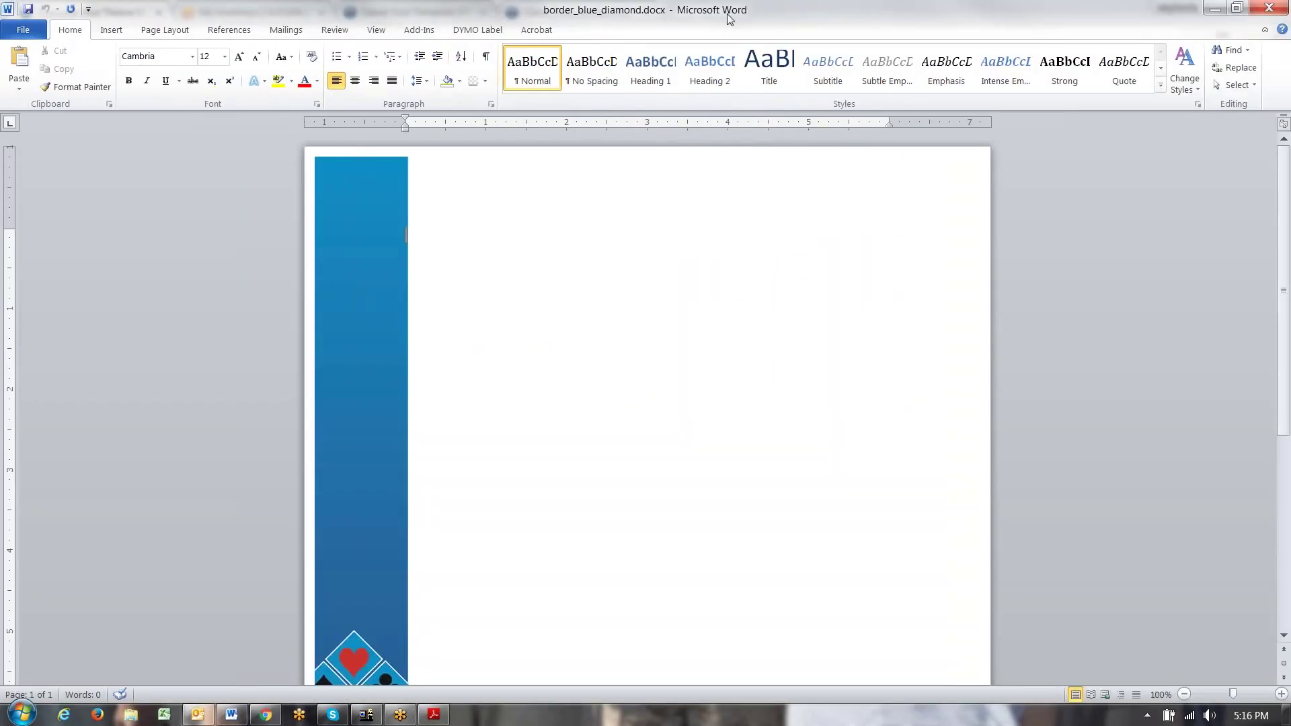
scroll(486, 433, down, 5)
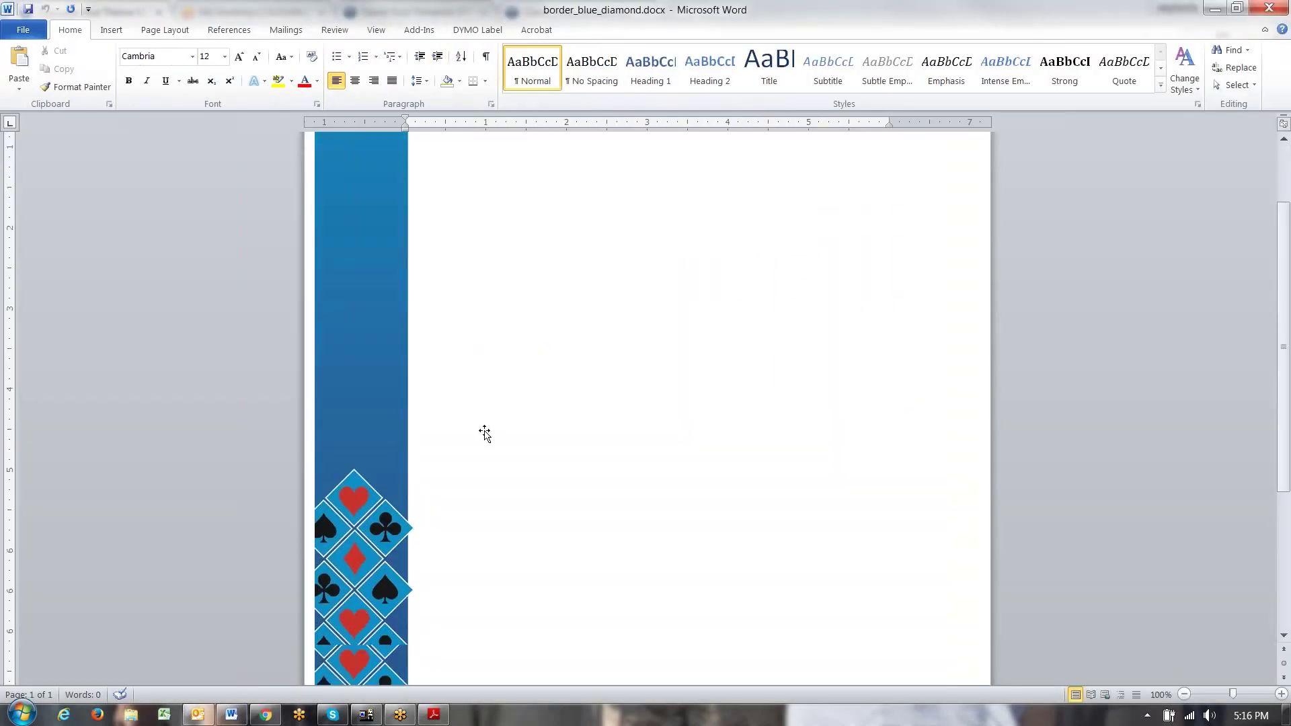
scroll(486, 432, down, 5)
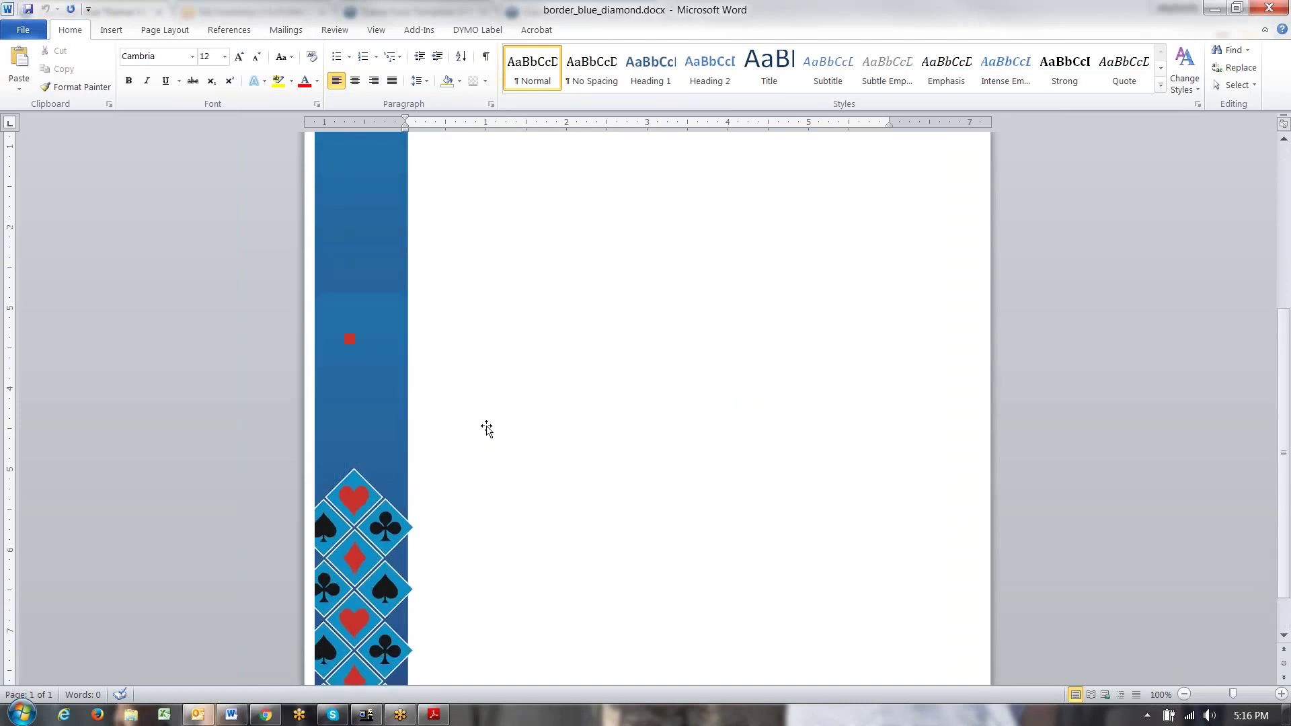
scroll(487, 429, up, 3)
scroll(487, 429, up, 3)
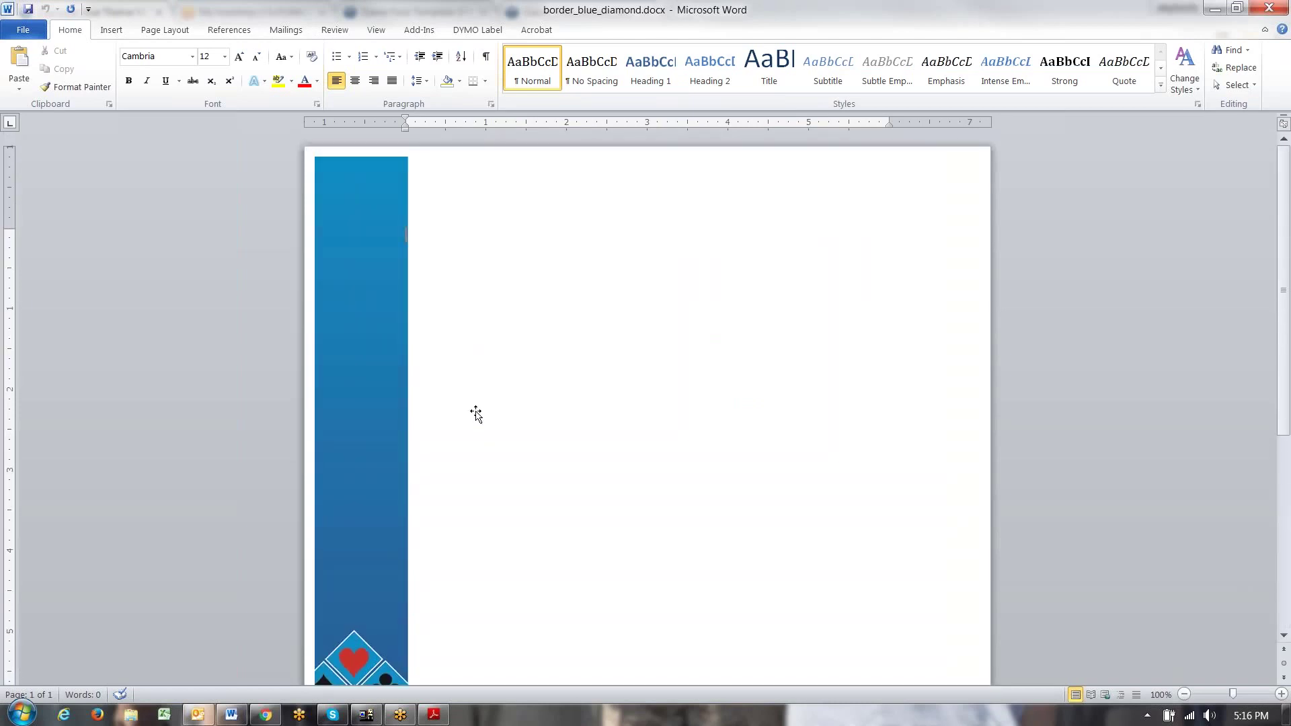
Insert a Simple Text Box over the border page and replace its placeholder with "Type in the textbox".
click(487, 274)
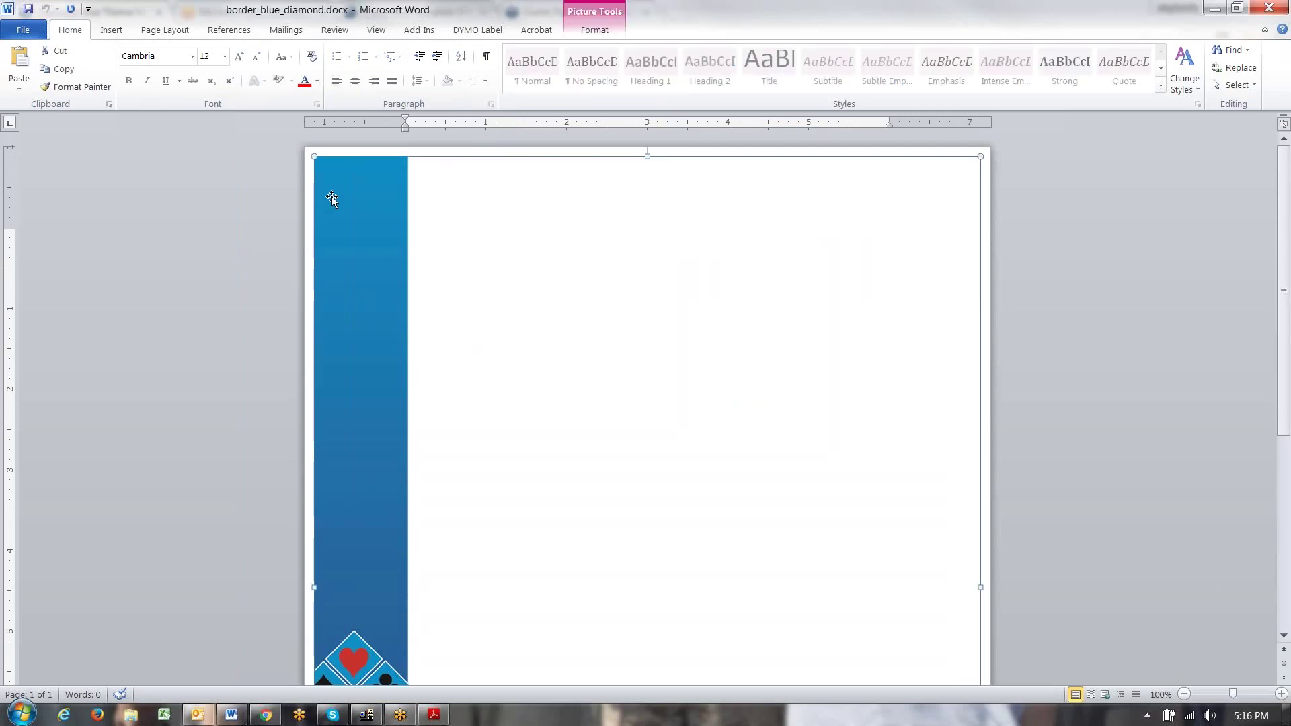
click(111, 31)
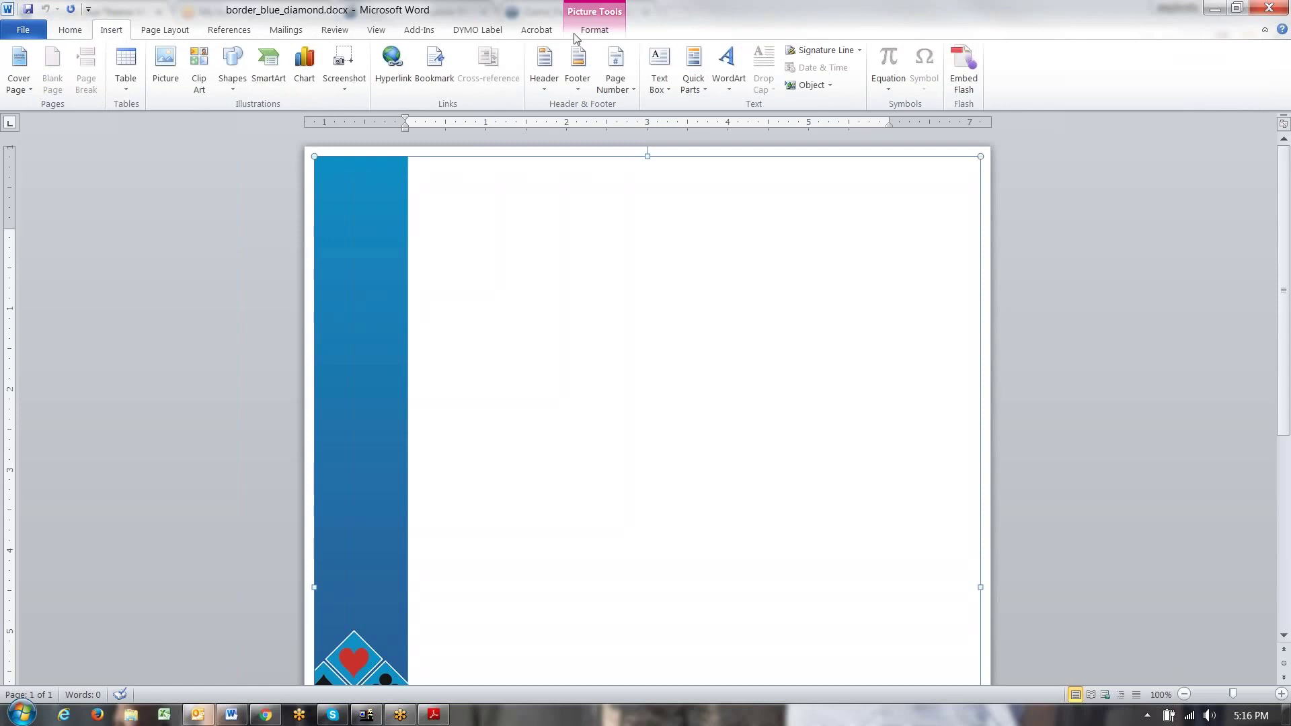
click(665, 93)
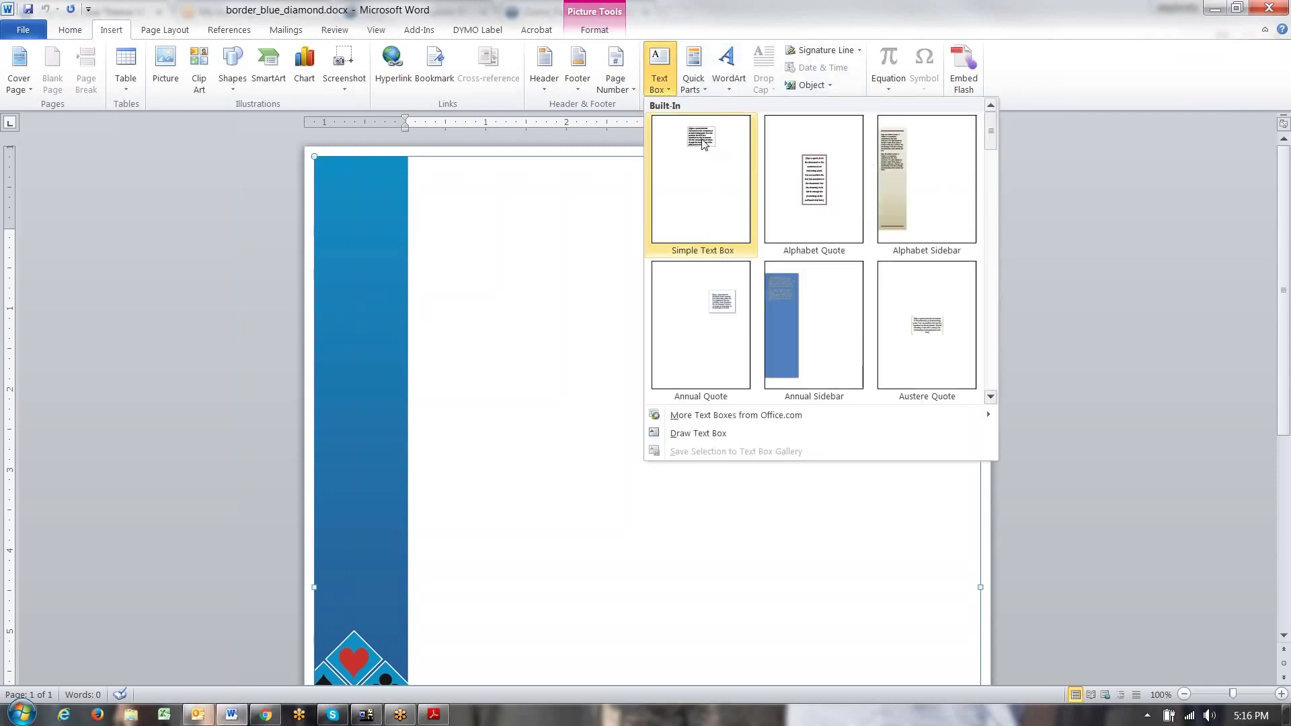
click(703, 144)
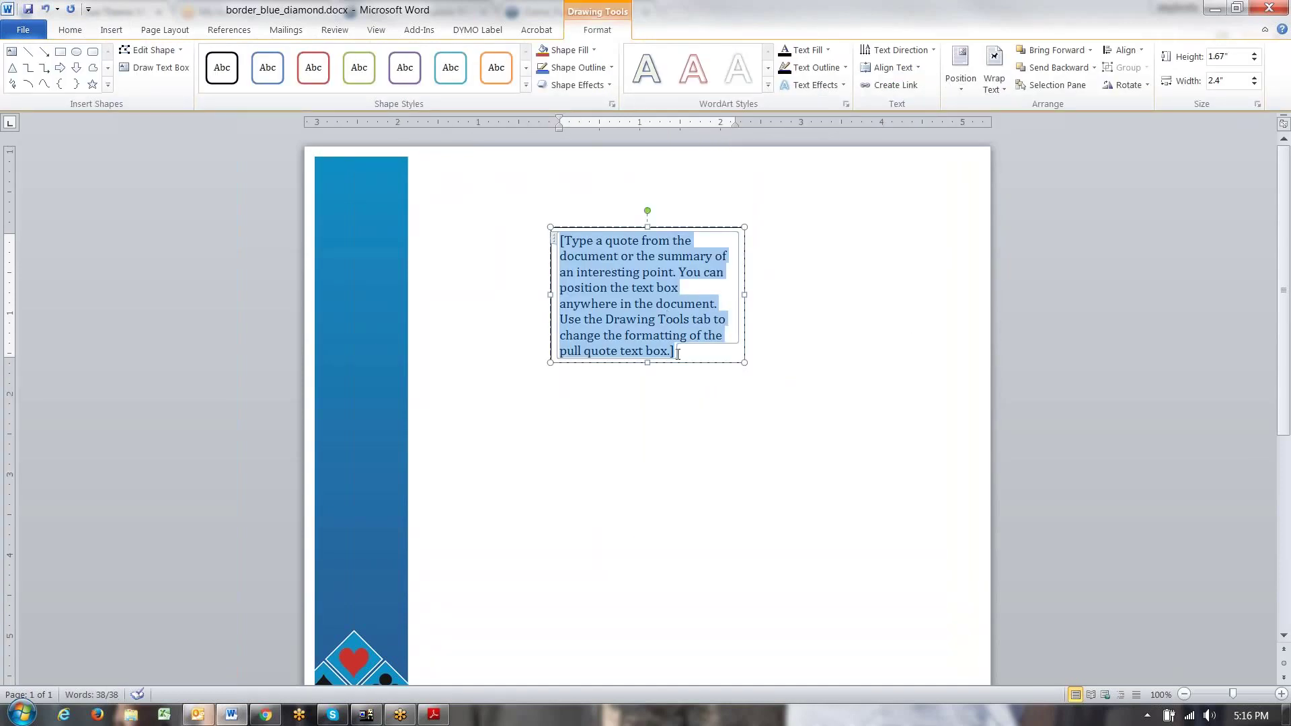
click(597, 256)
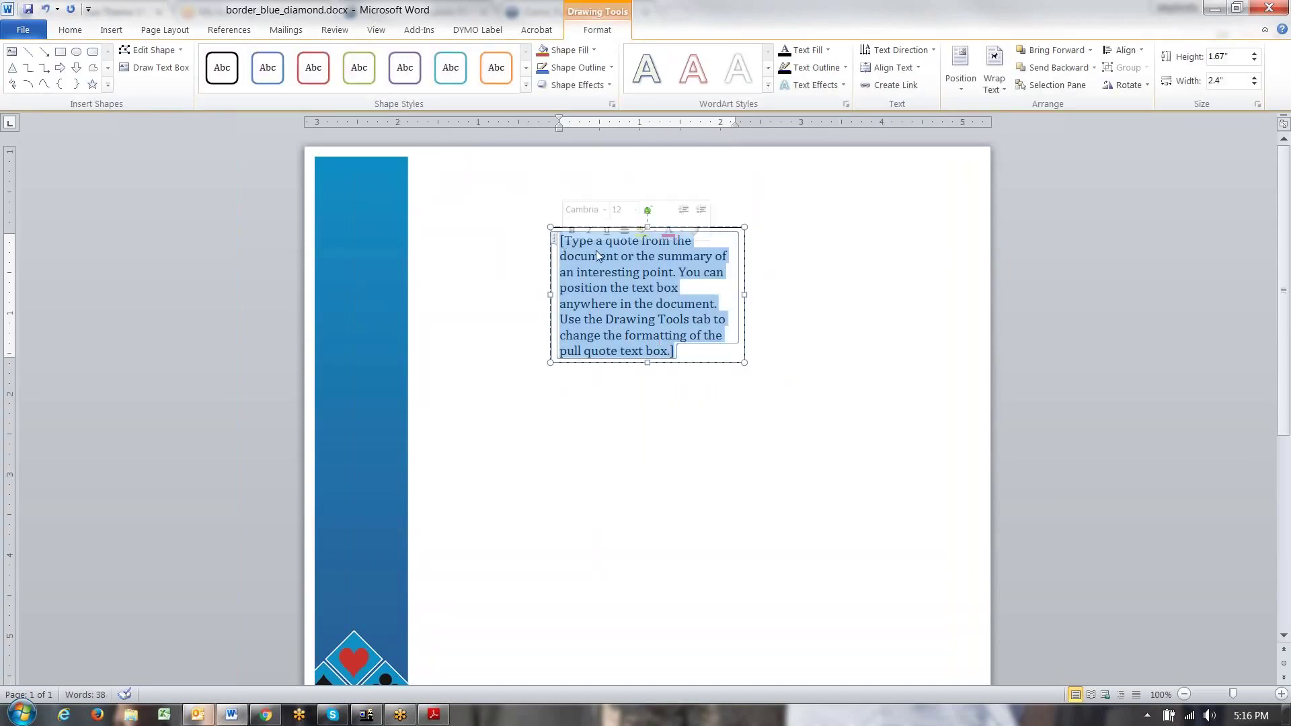
text(type in the textbox)
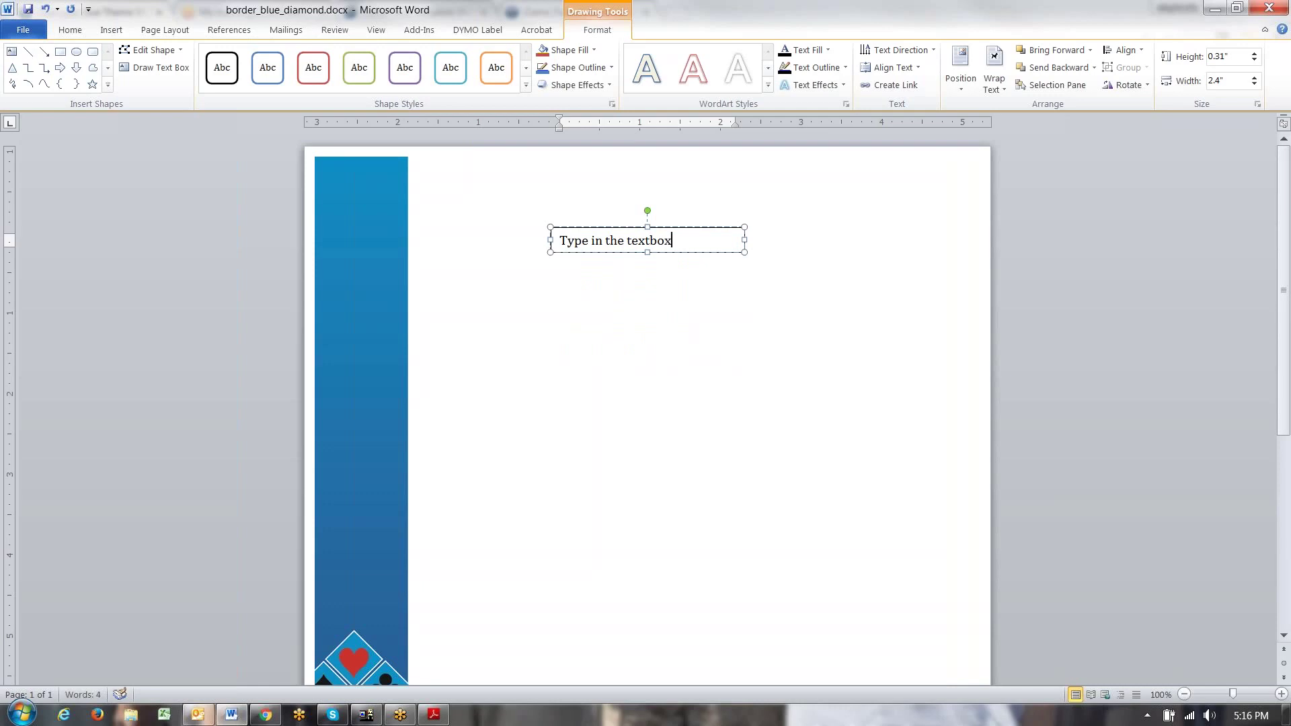
Erase all the text inside the text box.
key(BackSpace)
key(BackSpace)
key(BackSpace)
key(BackSpace)
key(BackSpace)
key(BackSpace)
key(BackSpace)
key(BackSpace)
key(BackSpace)
key(BackSpace)
key(BackSpace)
key(BackSpace)
key(BackSpace)
key(BackSpace)
key(BackSpace)
key(BackSpace)
key(BackSpace)
key(BackSpace)
key(BackSpace)
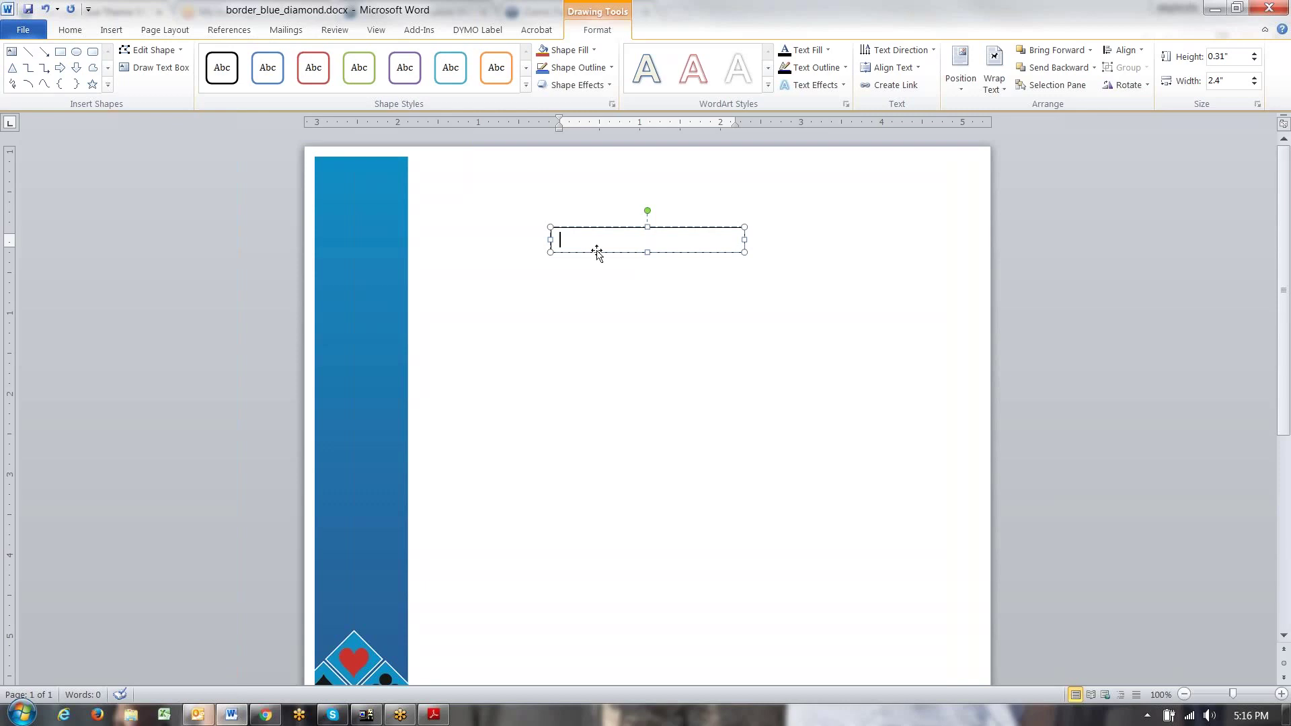
Delete the full-page border picture, then undo the deletion.
click(487, 240)
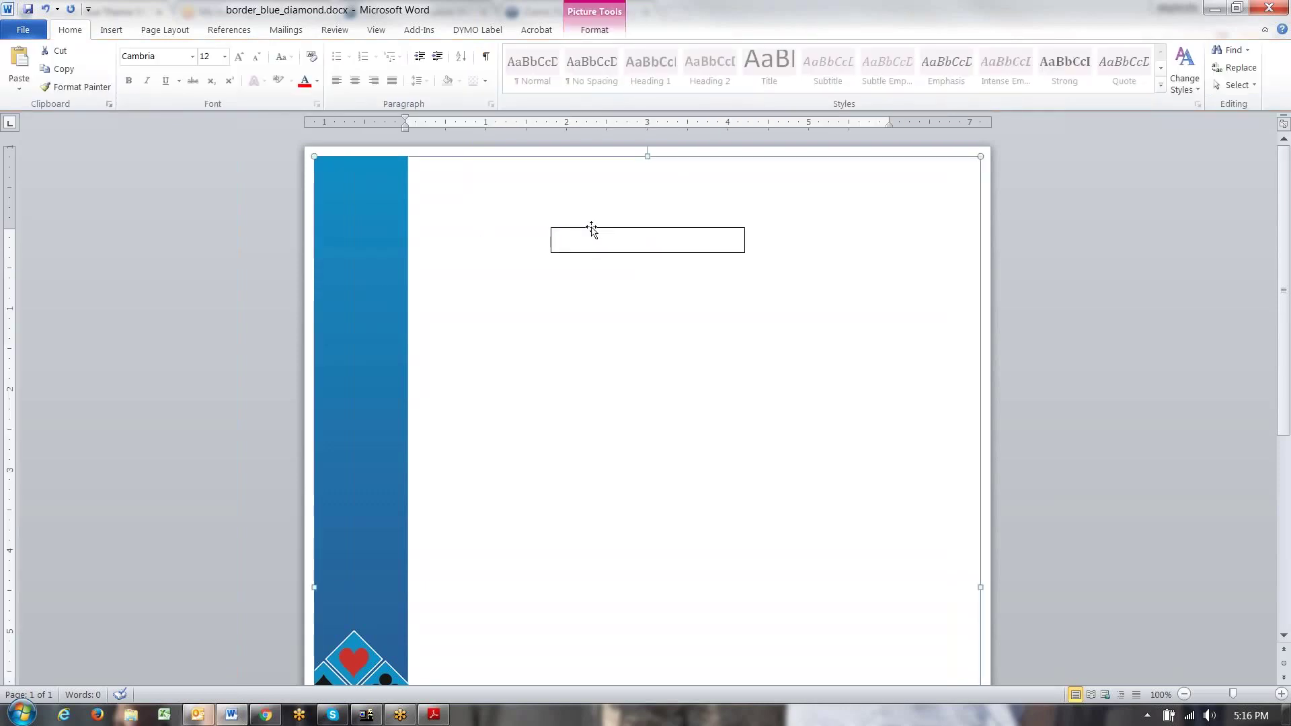
key(Delete)
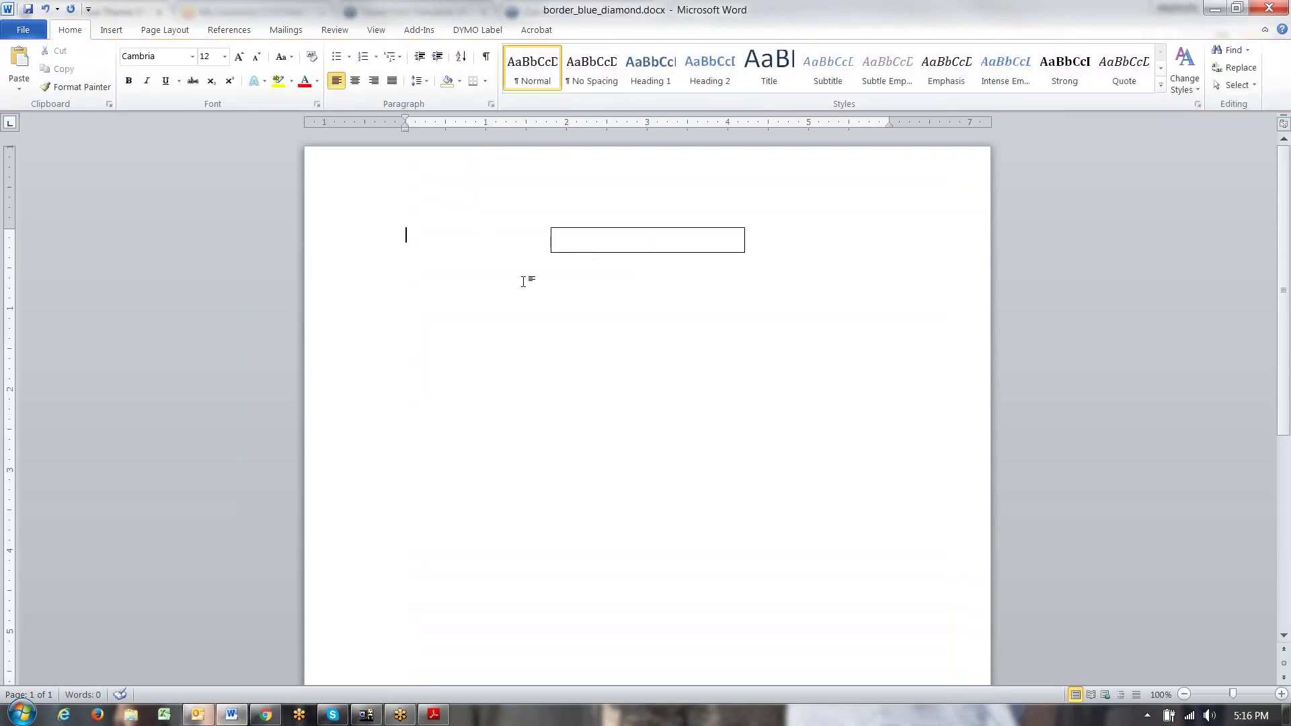
key(ctrl+z)
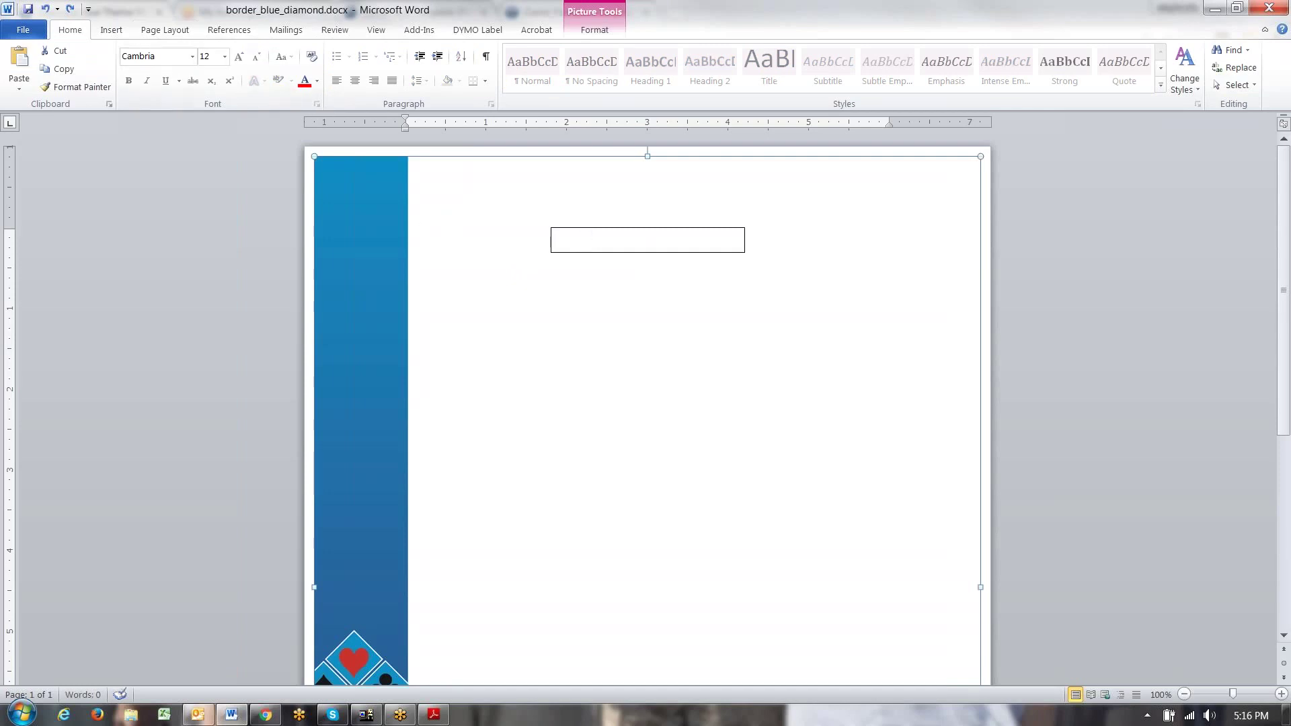
Send the full-page border picture to the back, behind the text box.
right_click(455, 265)
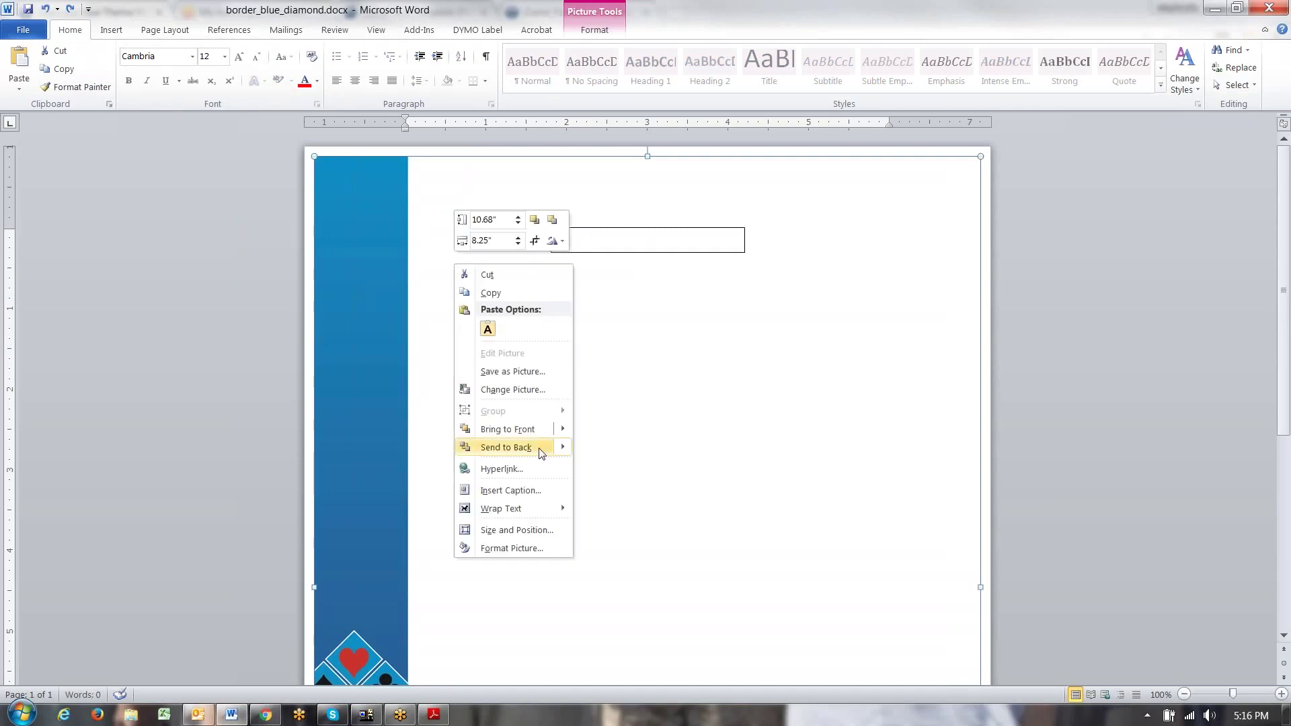
click(644, 404)
right_click(610, 377)
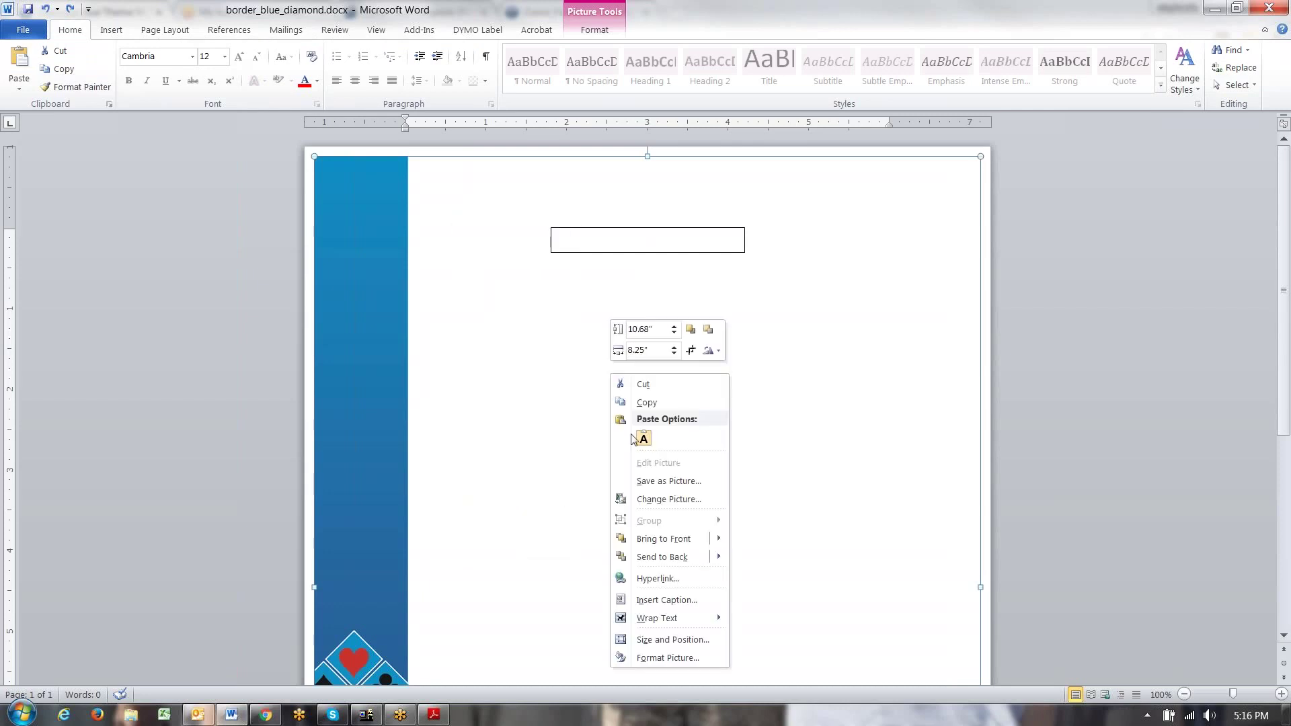
mouse_move(689, 562)
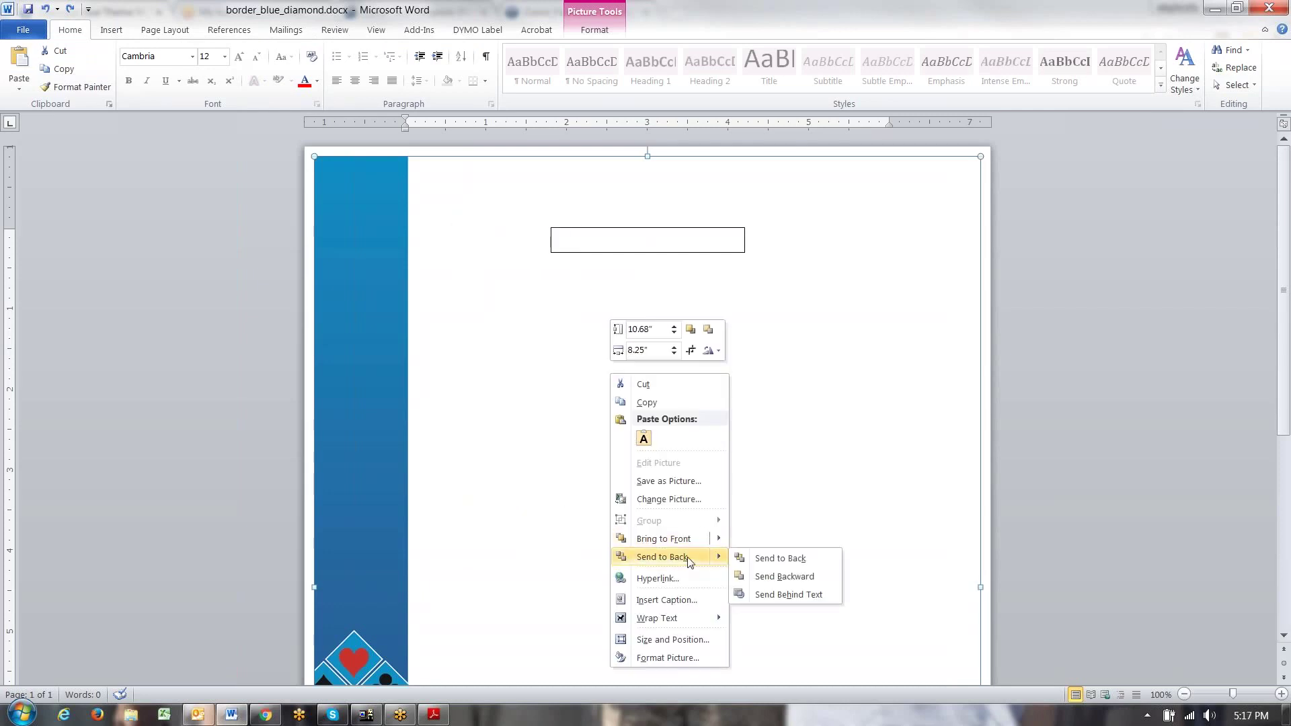
click(768, 561)
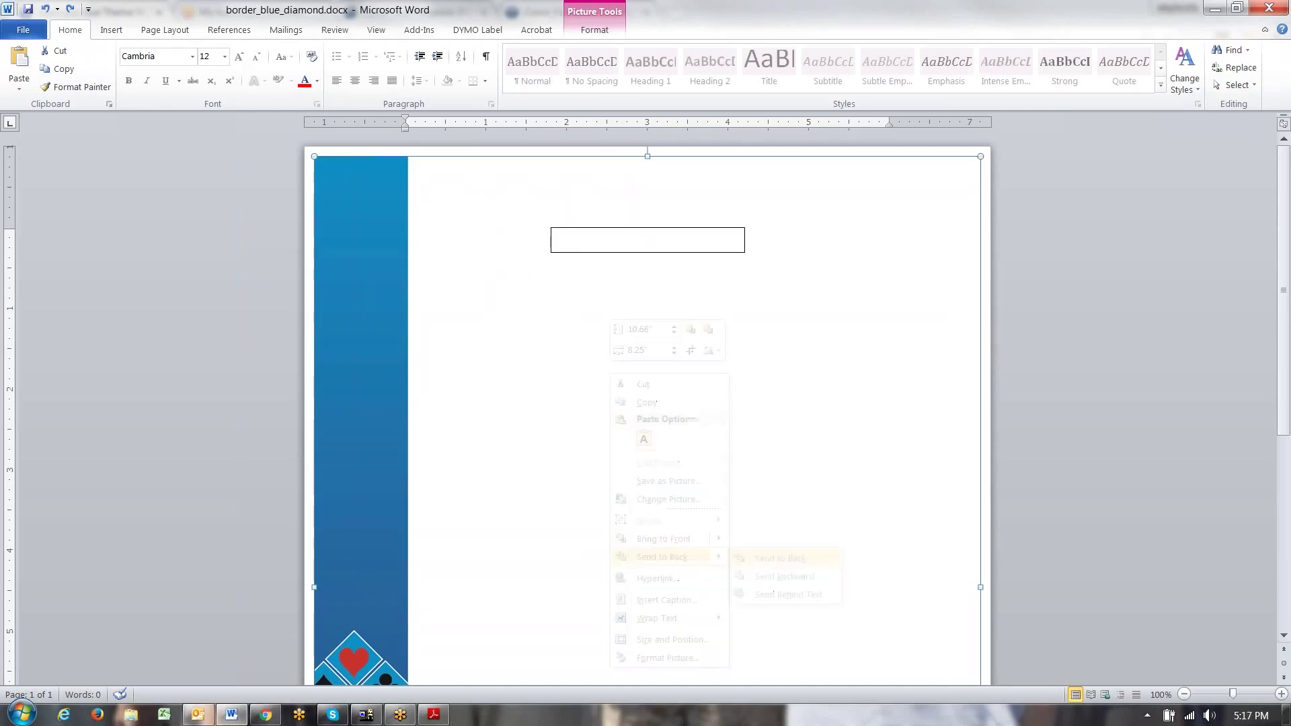
Delete the empty text box from the page and select the border picture.
click(621, 227)
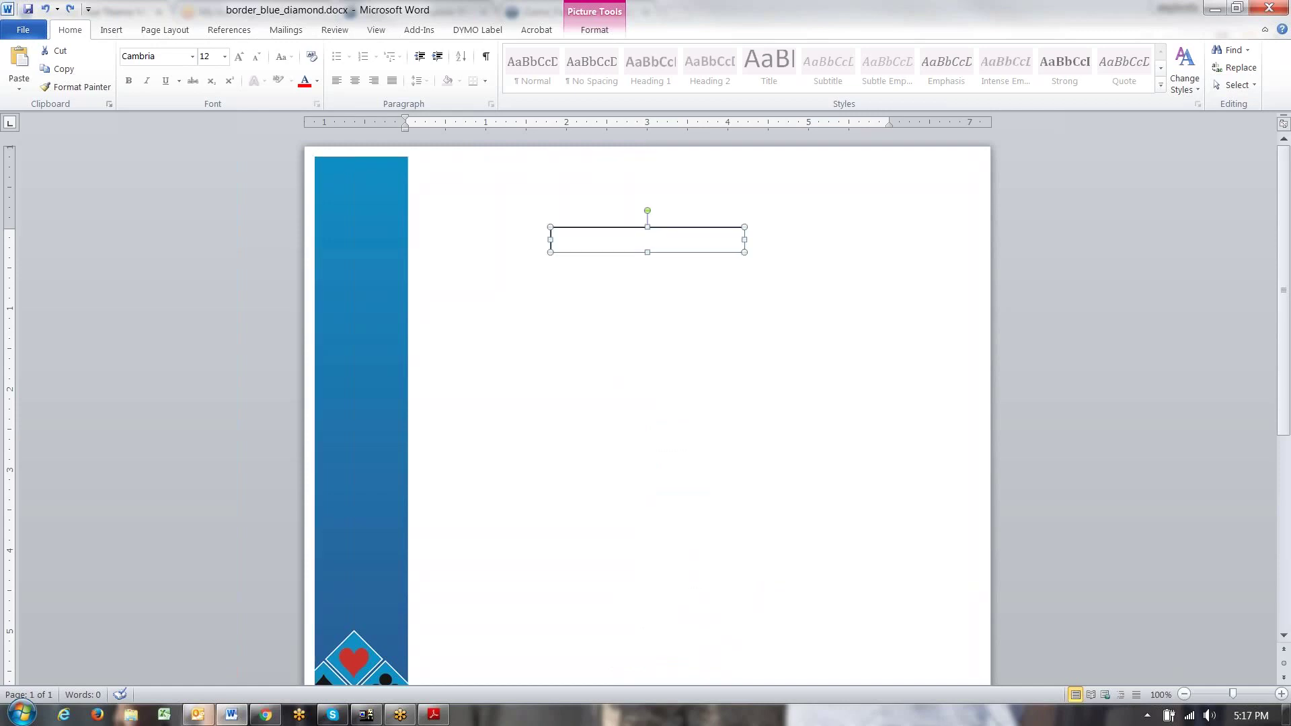
key(Delete)
click(539, 262)
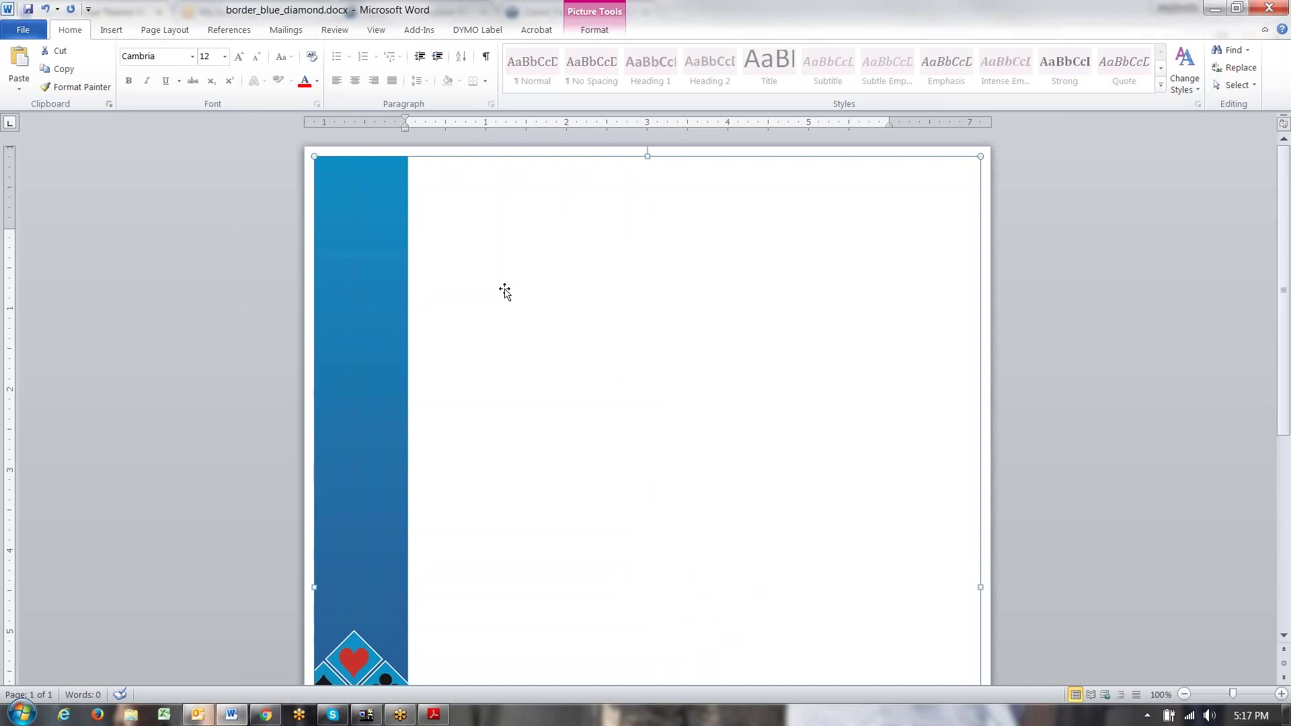
Examine the insert options and the border down to its card-suit pattern, reducing the Word window to a smaller size.
click(111, 30)
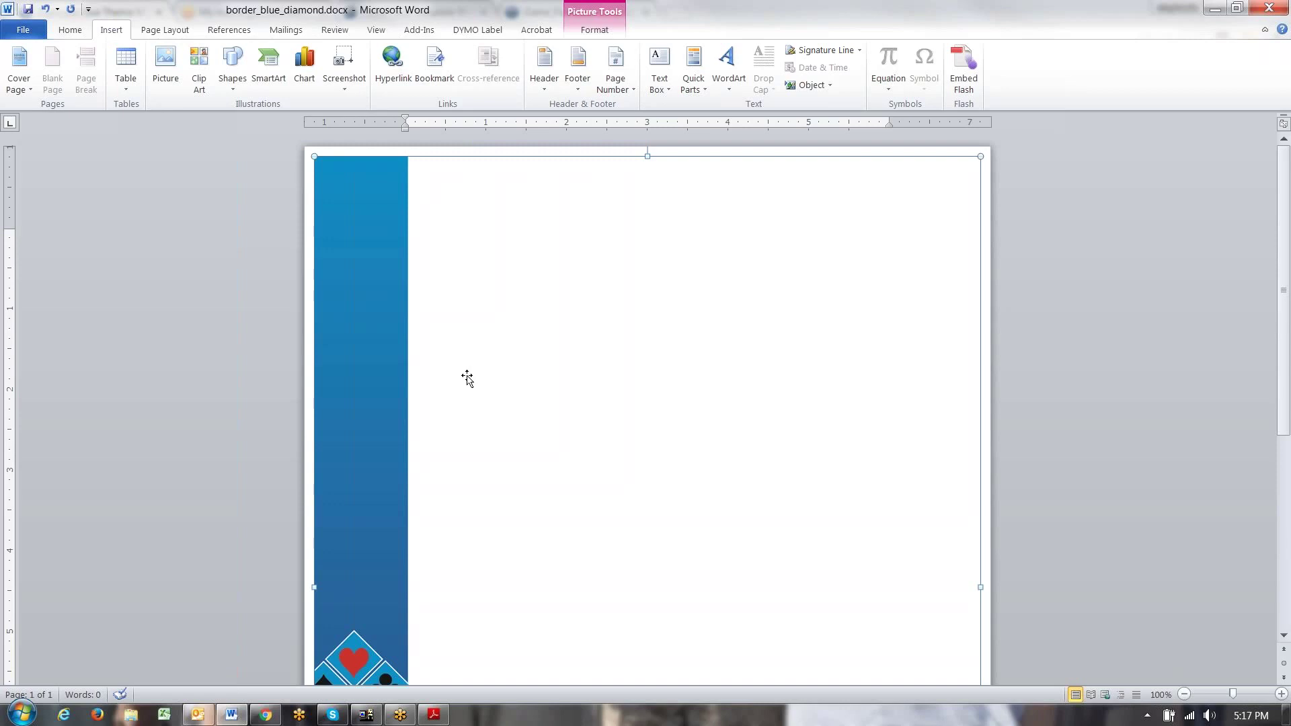
scroll(463, 377, down, 3)
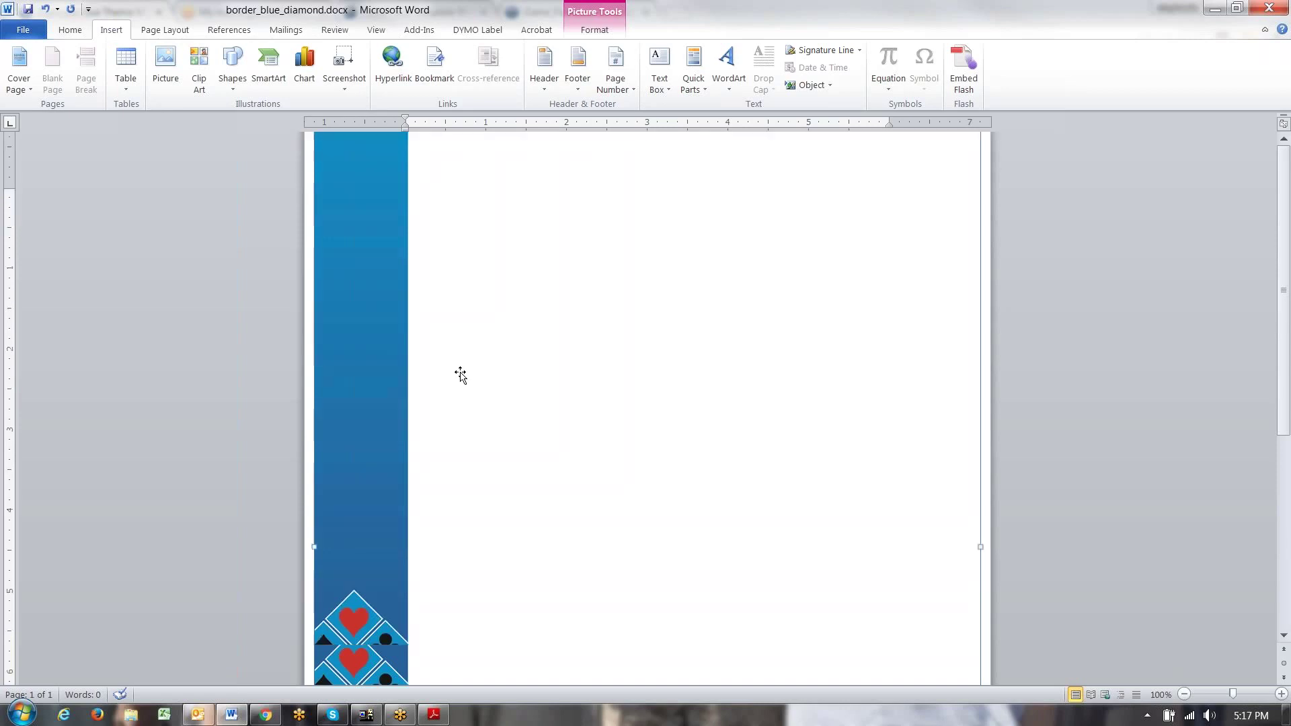
scroll(462, 376, down, 2)
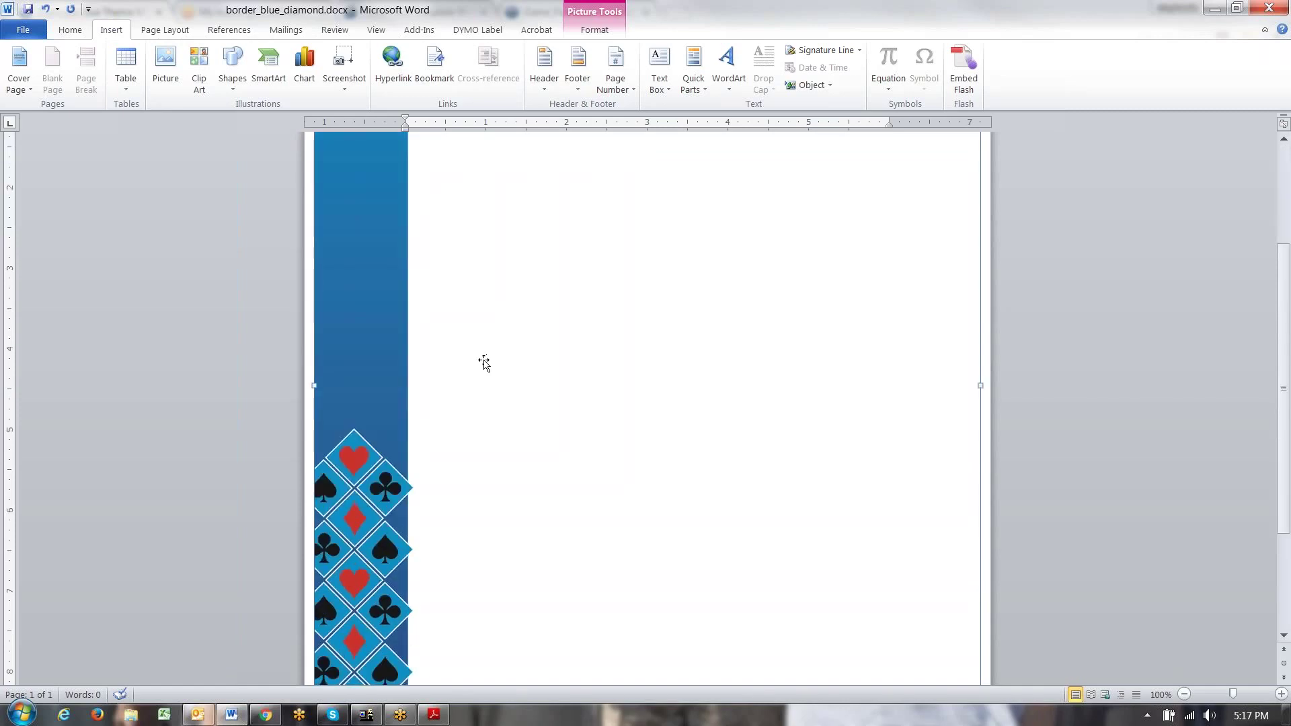
scroll(493, 391, up, 4)
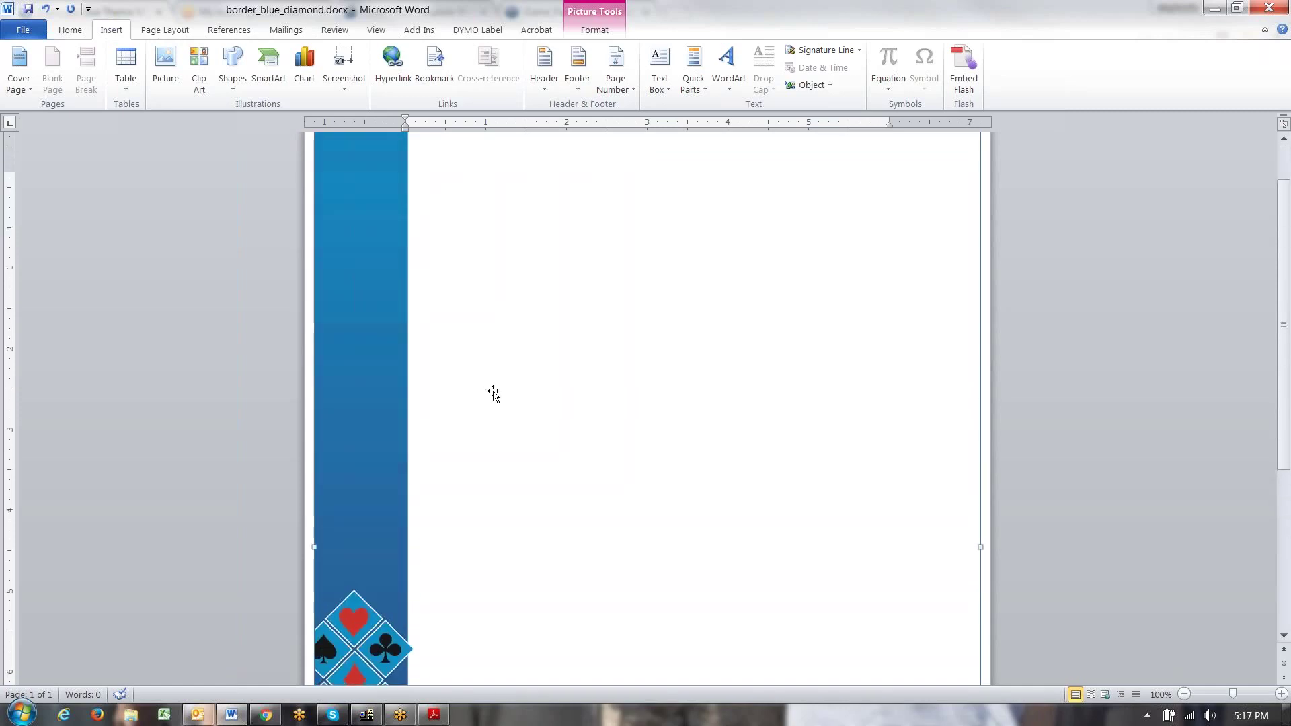
scroll(496, 395, up, 1)
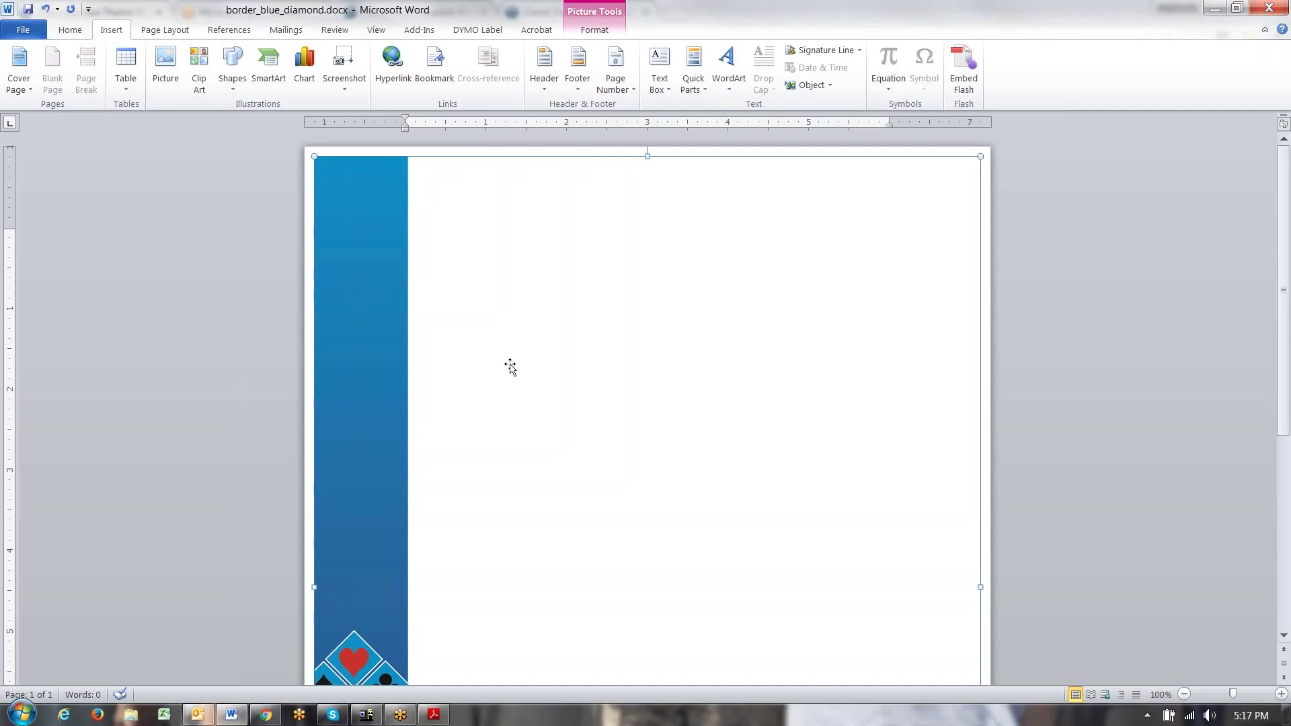
click(1237, 8)
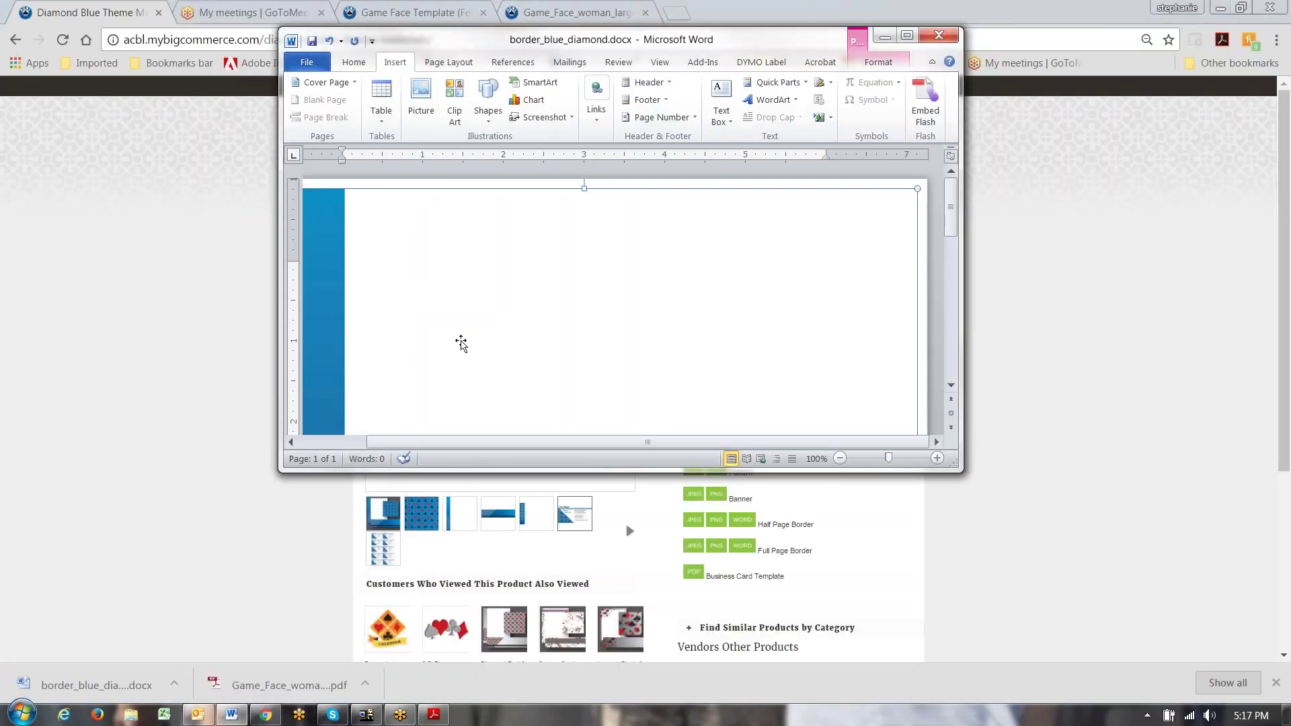
scroll(558, 312, down, 8)
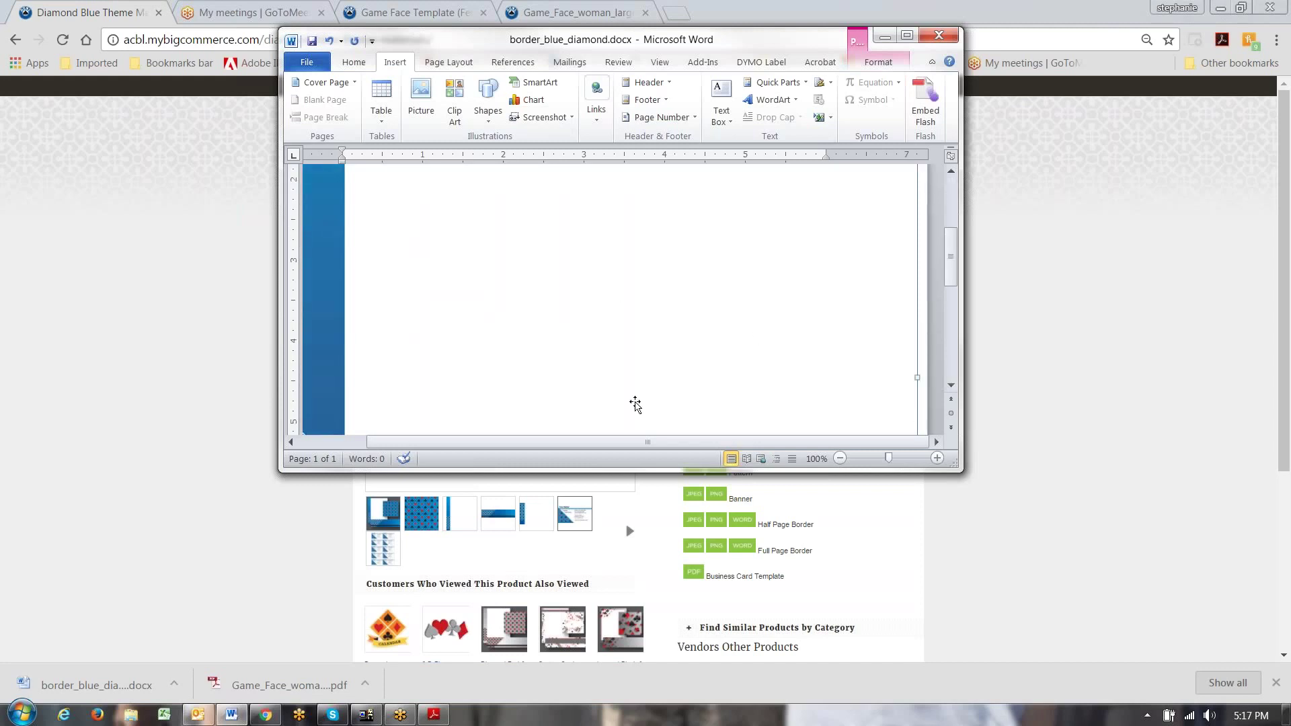
scroll(635, 383, down, 3)
drag(600, 442, 533, 446)
scroll(631, 354, down, 2)
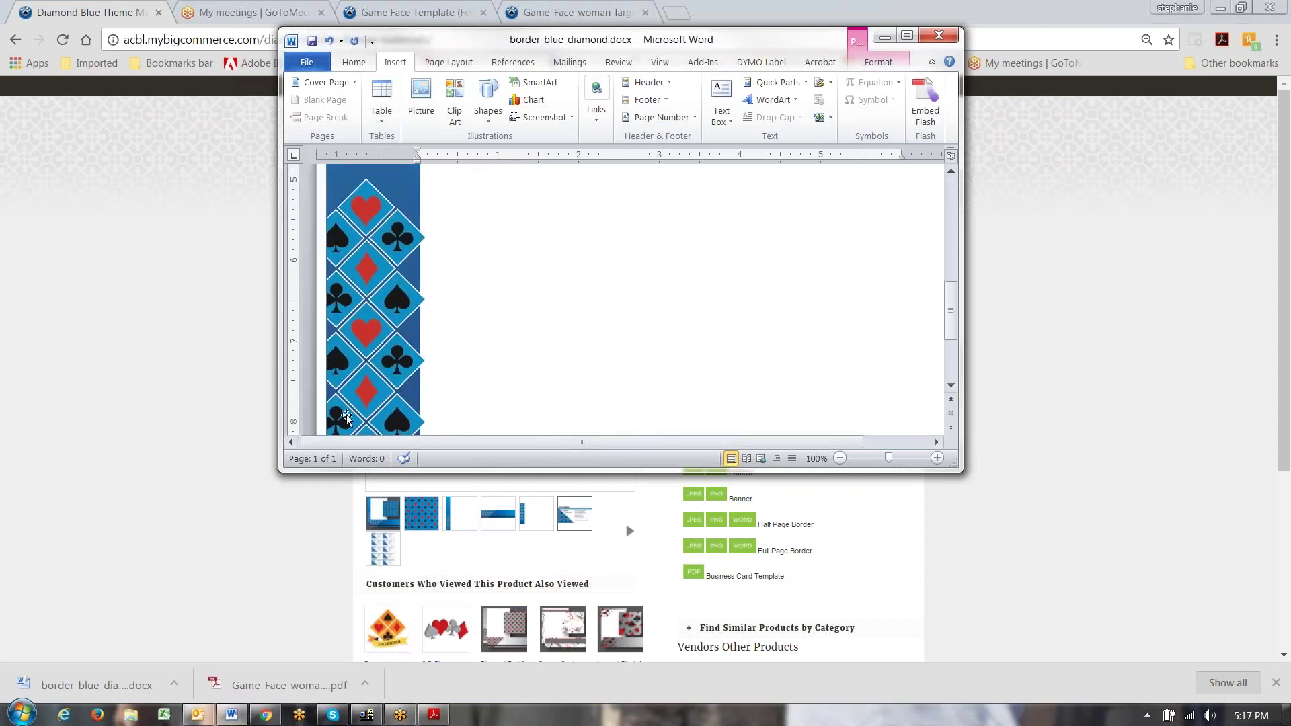
Switch back to the Diamond Blue Theme Materials page in Chrome and return to the Resource Center home page.
click(244, 478)
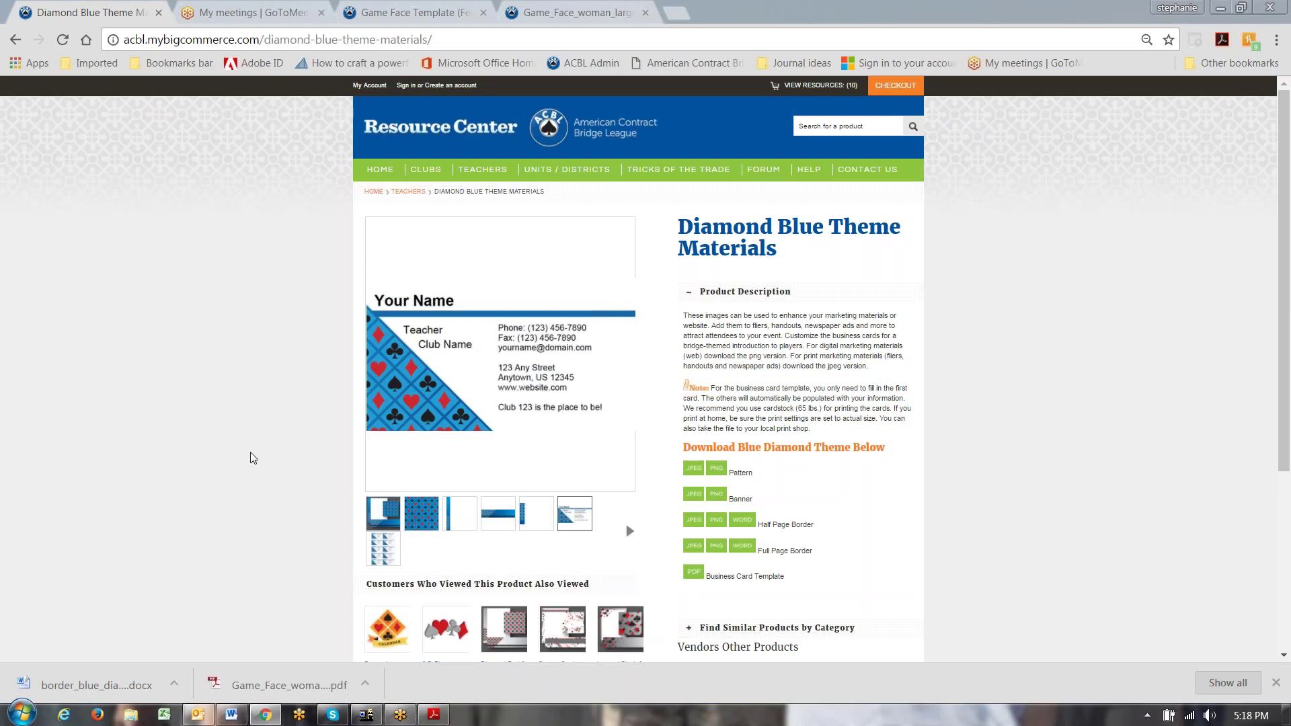
scroll(252, 456, down, 1)
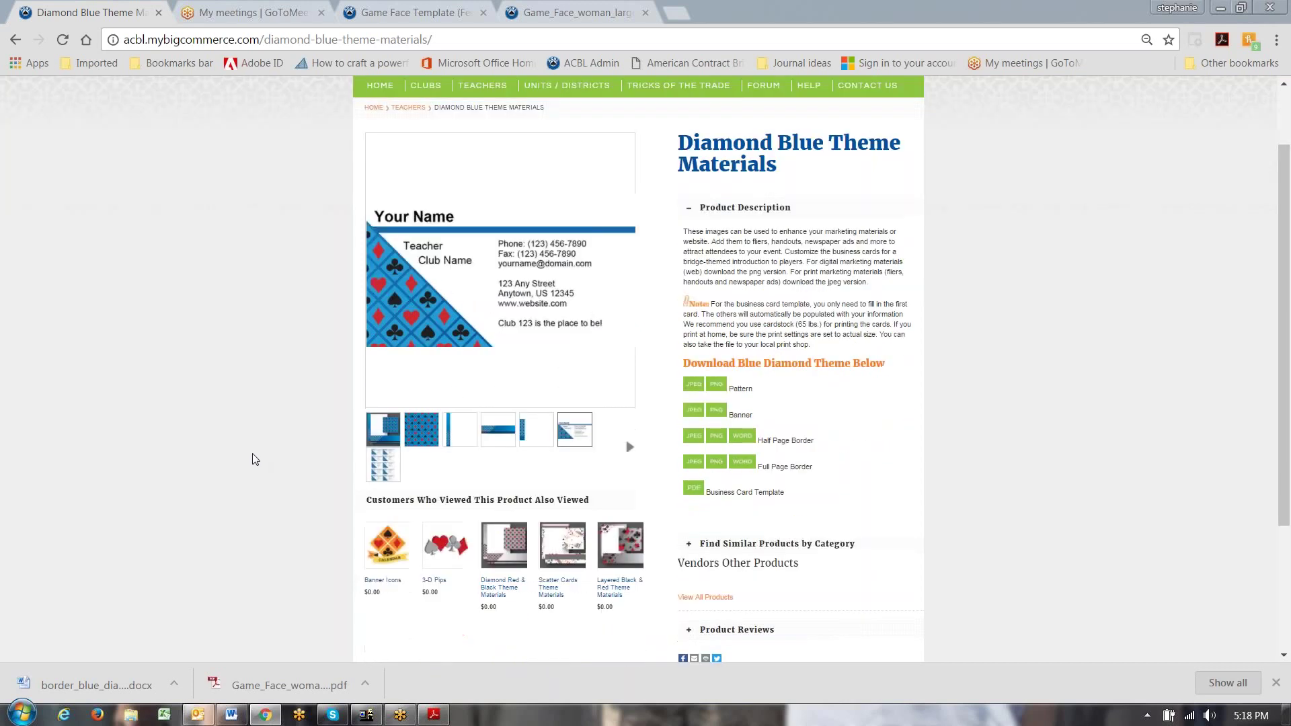
scroll(253, 456, up, 1)
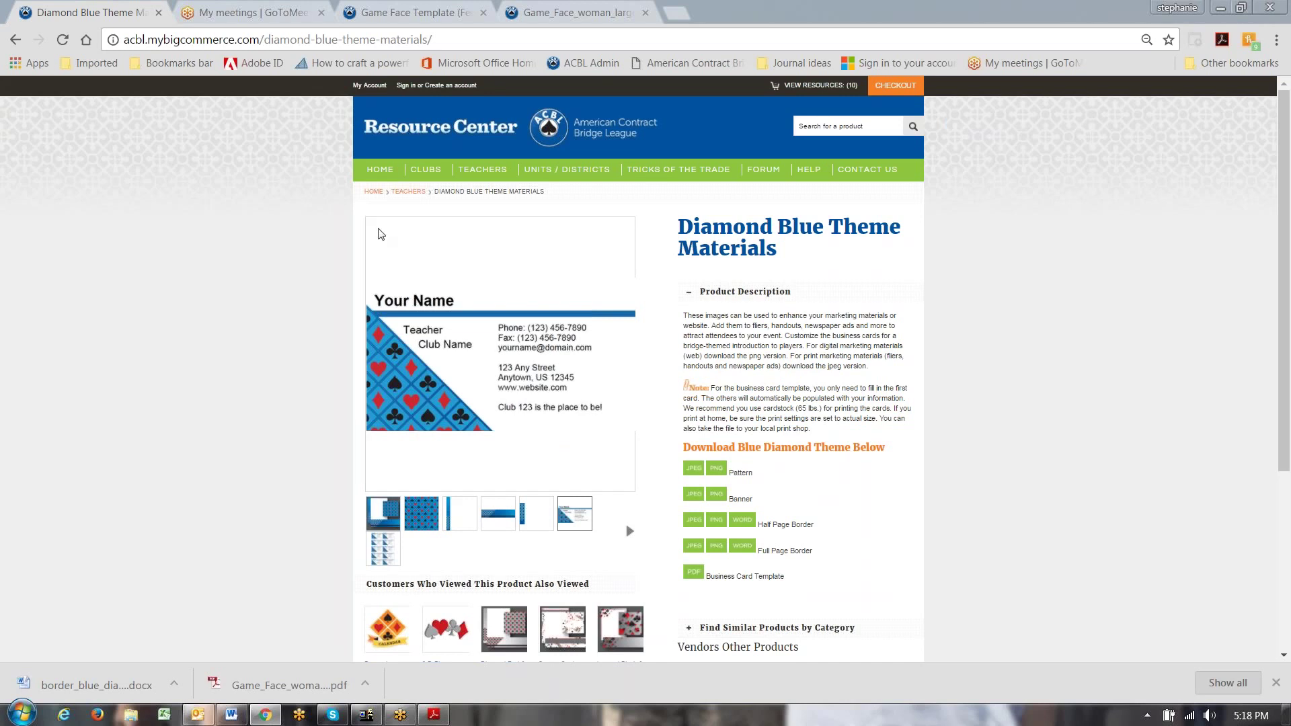
click(446, 139)
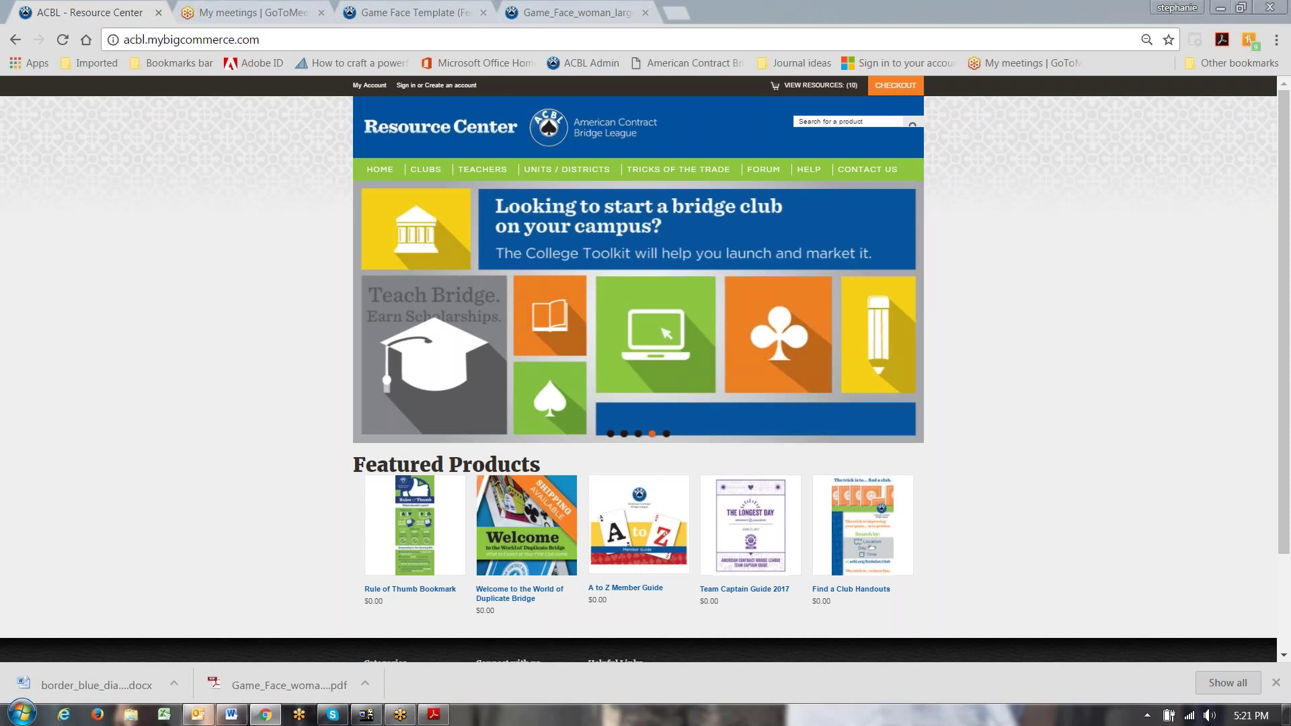
Open facebook.com in a new browser tab.
click(598, 37)
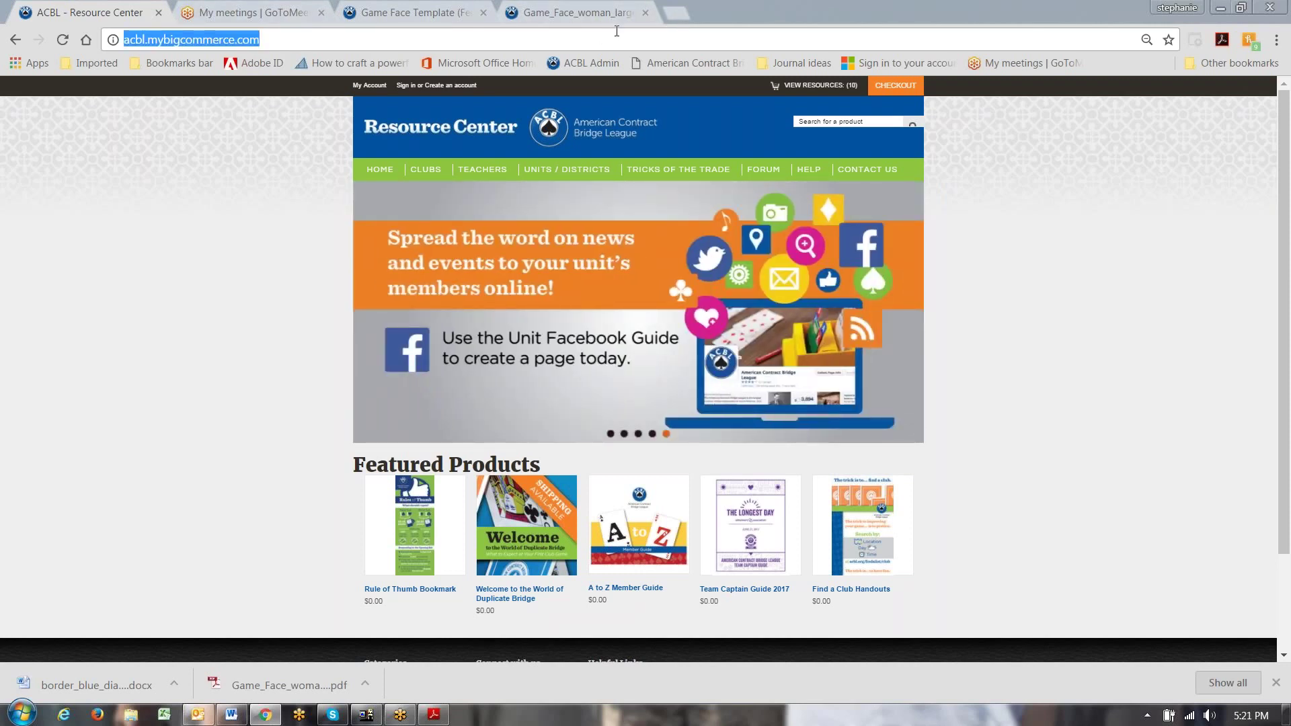
click(685, 9)
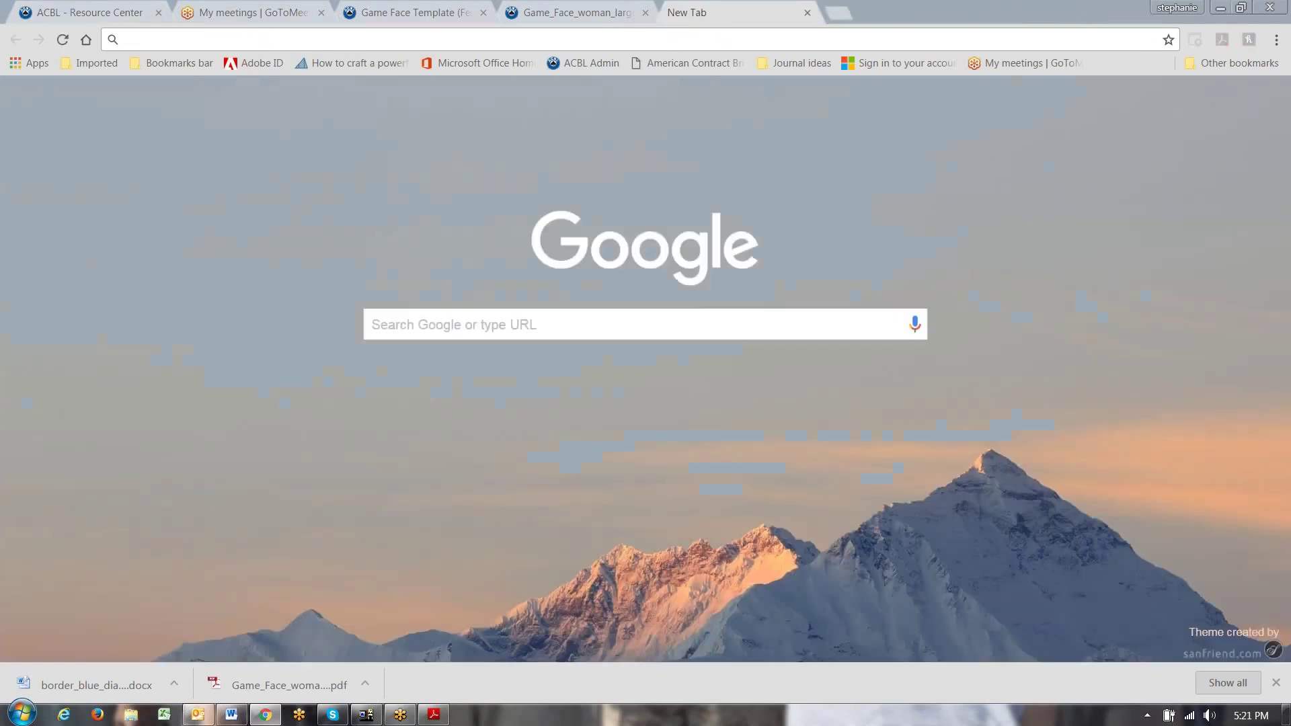
text(facebook)
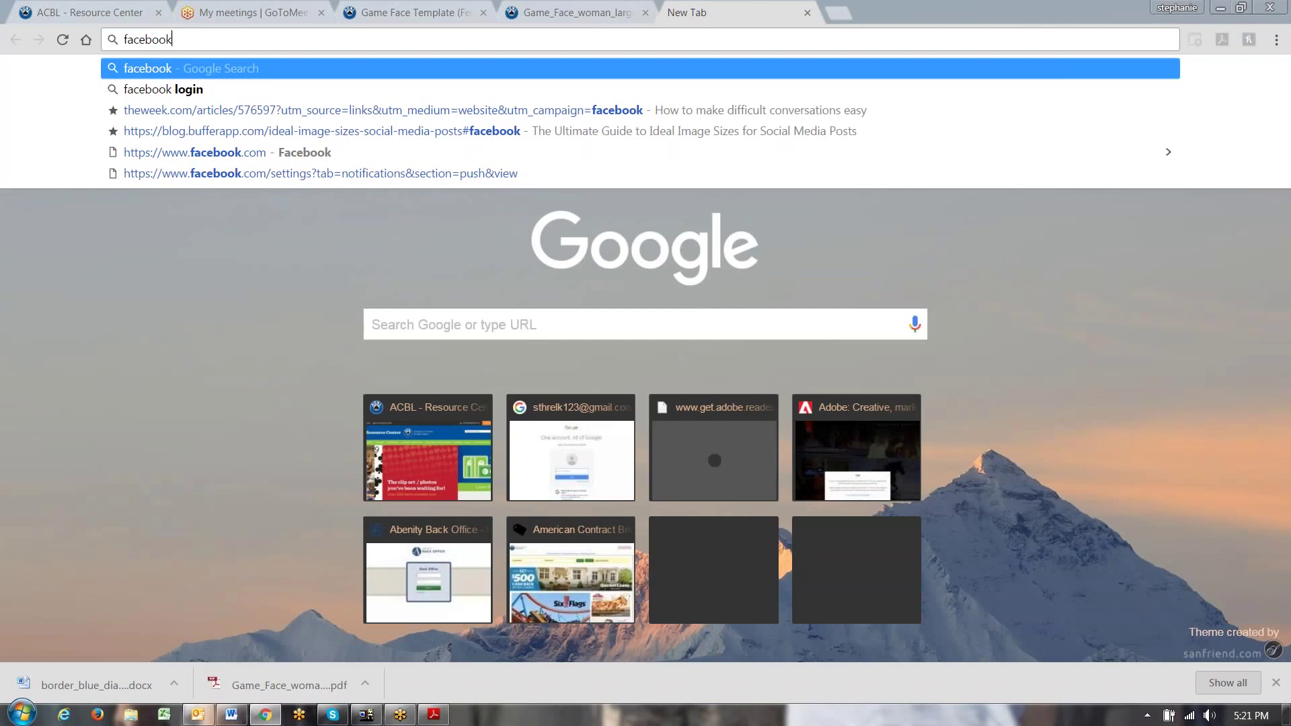
text(.com)
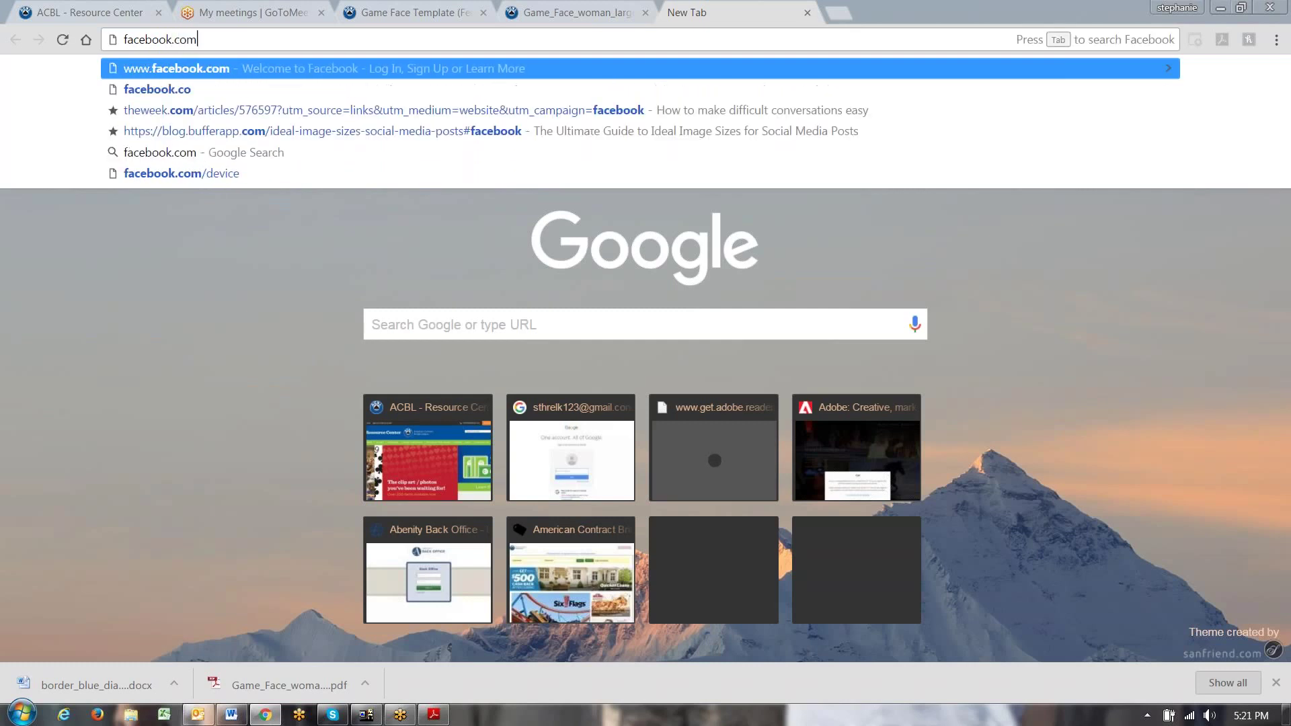
key(Return)
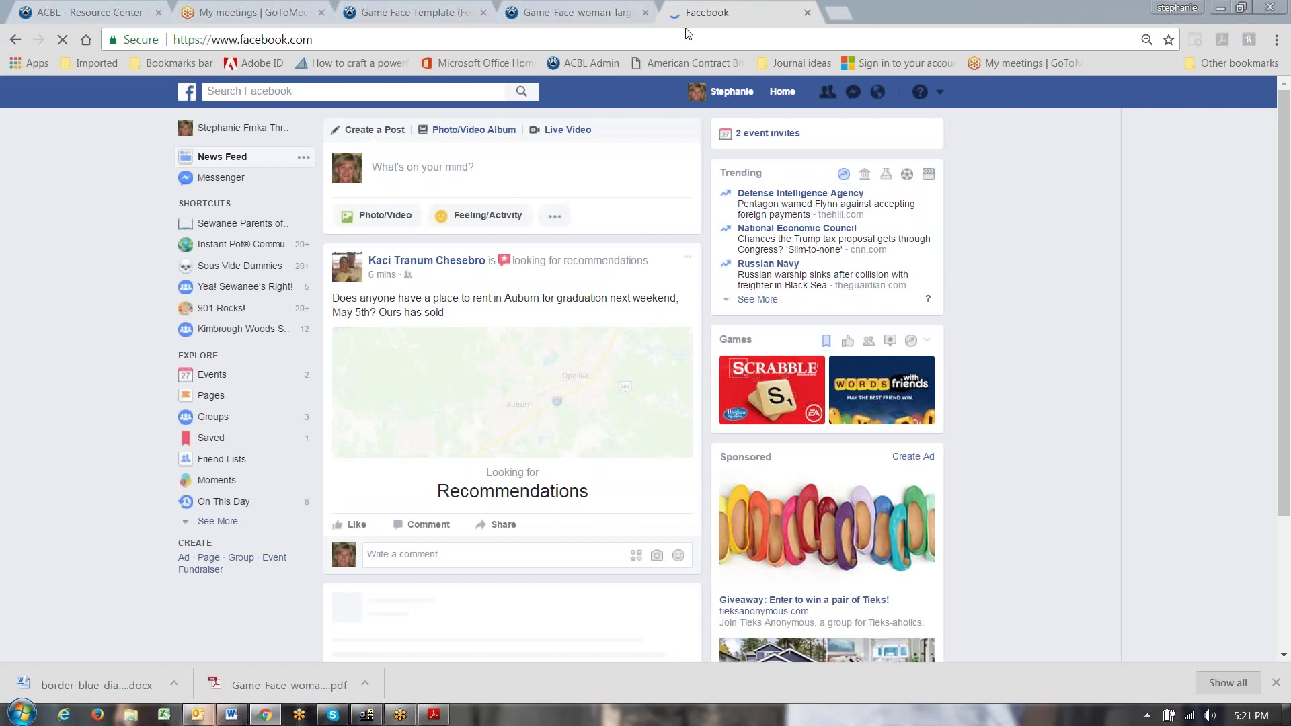
Search Facebook for "bridge game".
click(400, 94)
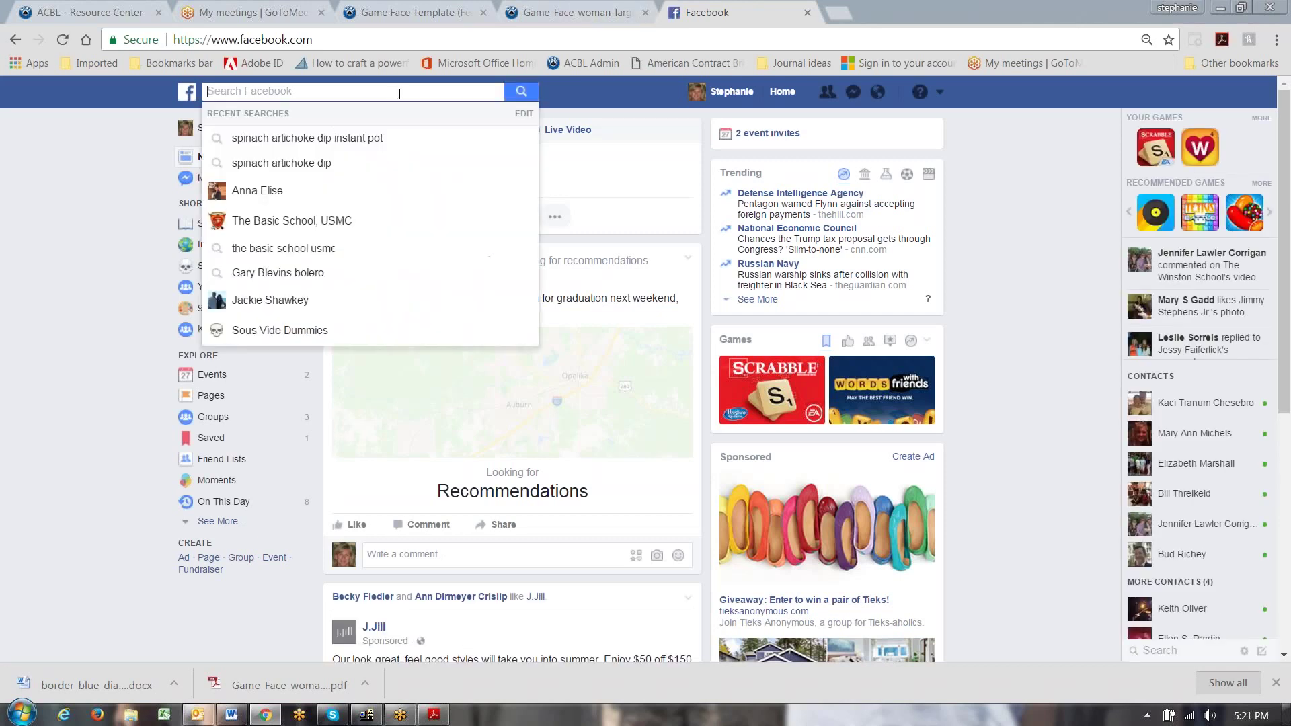
text(b)
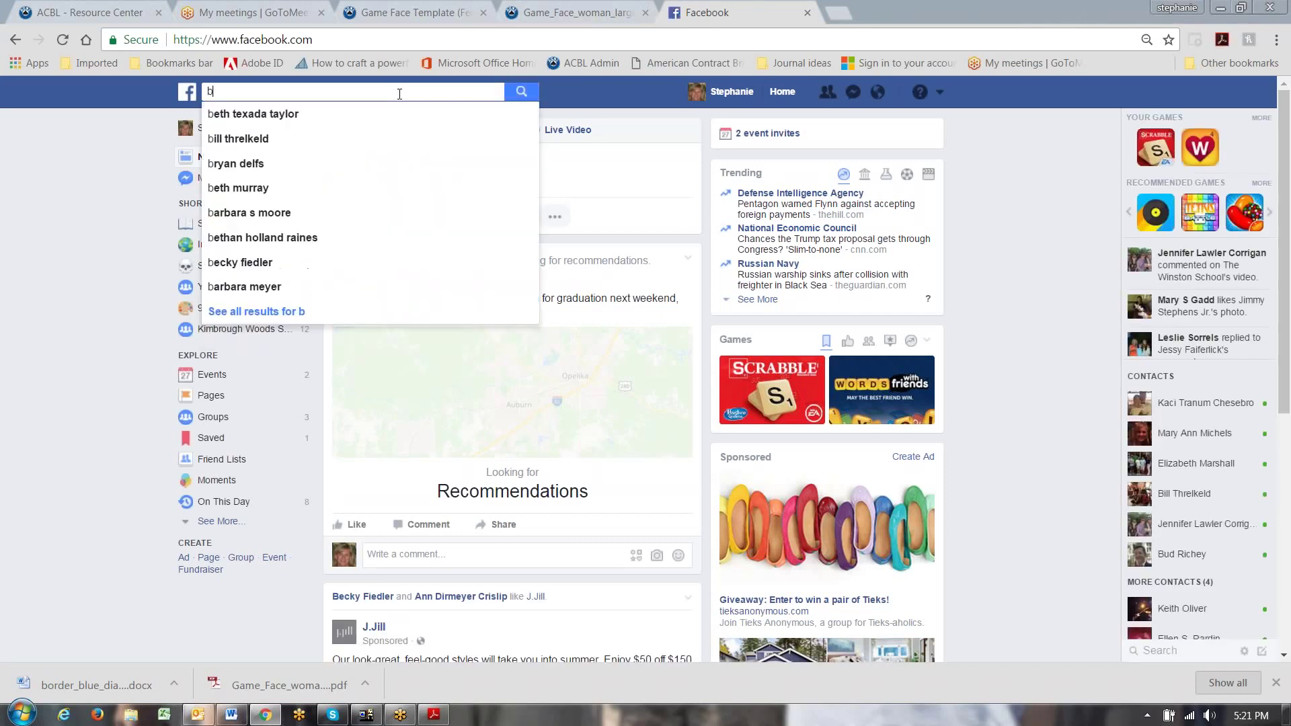
text(ridge game)
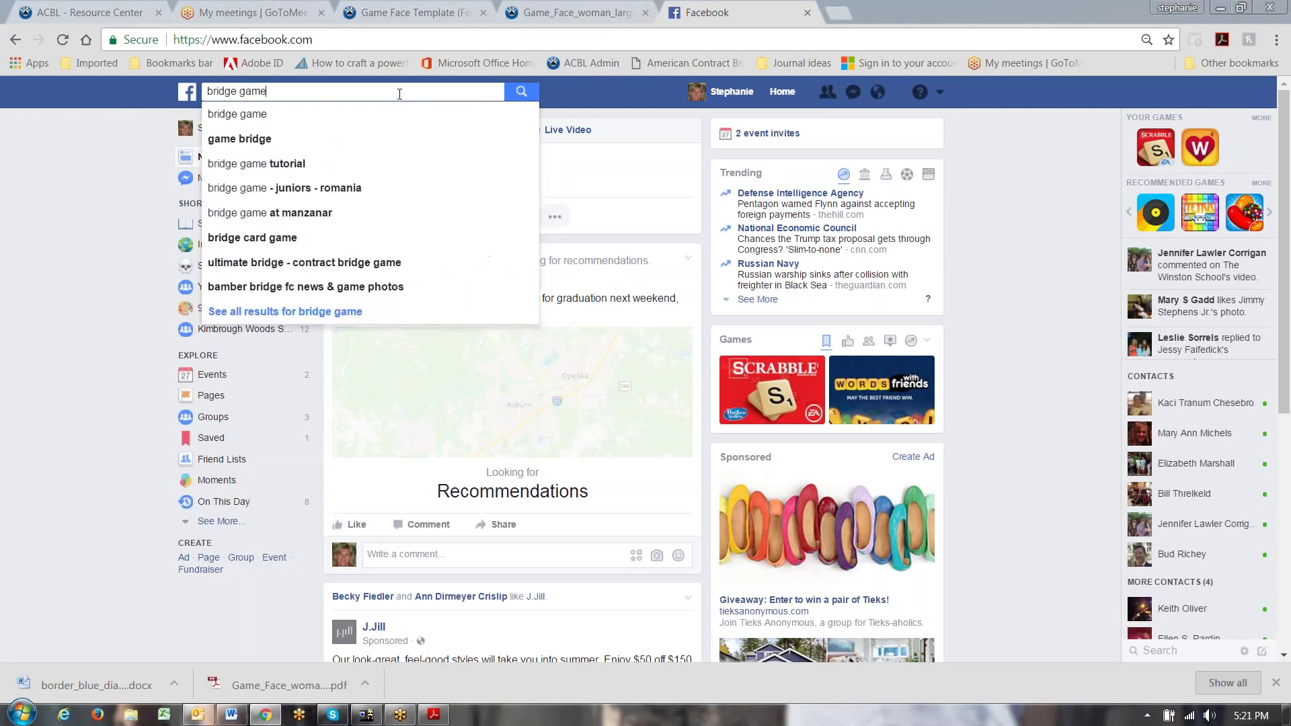
key(Return)
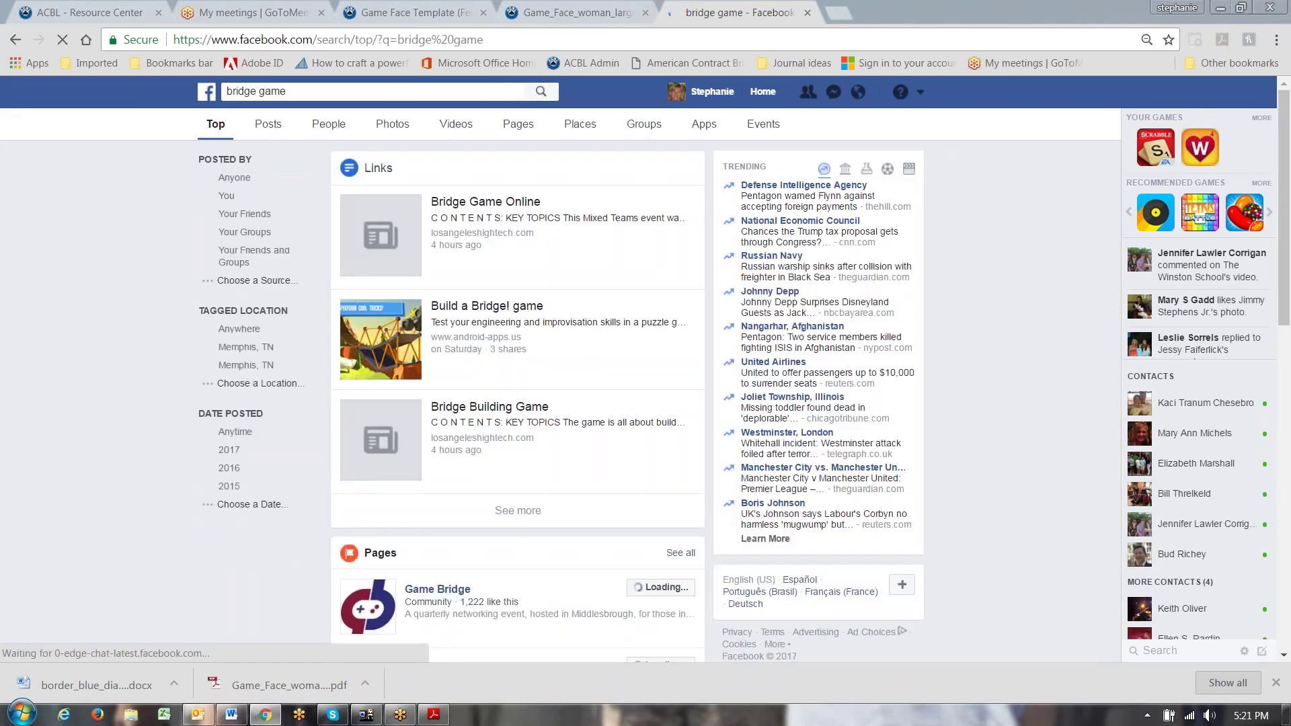
Look through the top "bridge game" results and show all the matching Facebook pages.
scroll(470, 314, down, 4)
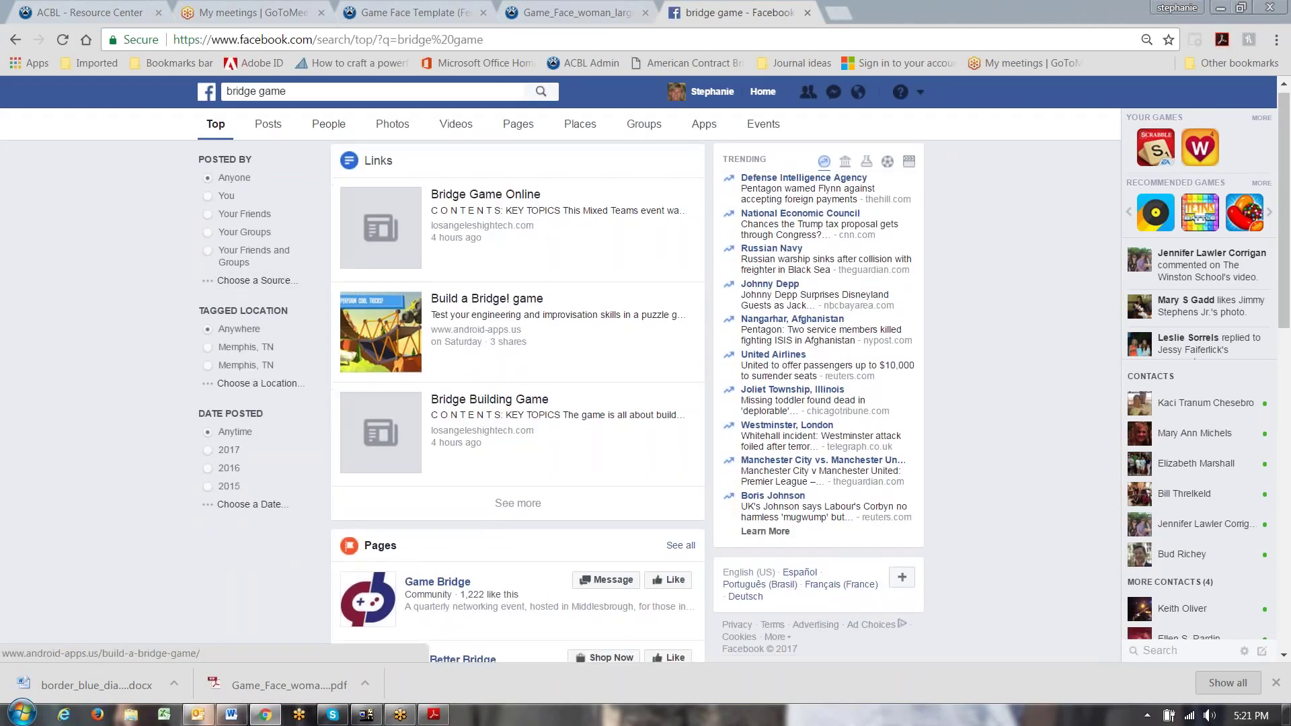
scroll(472, 307, down, 1)
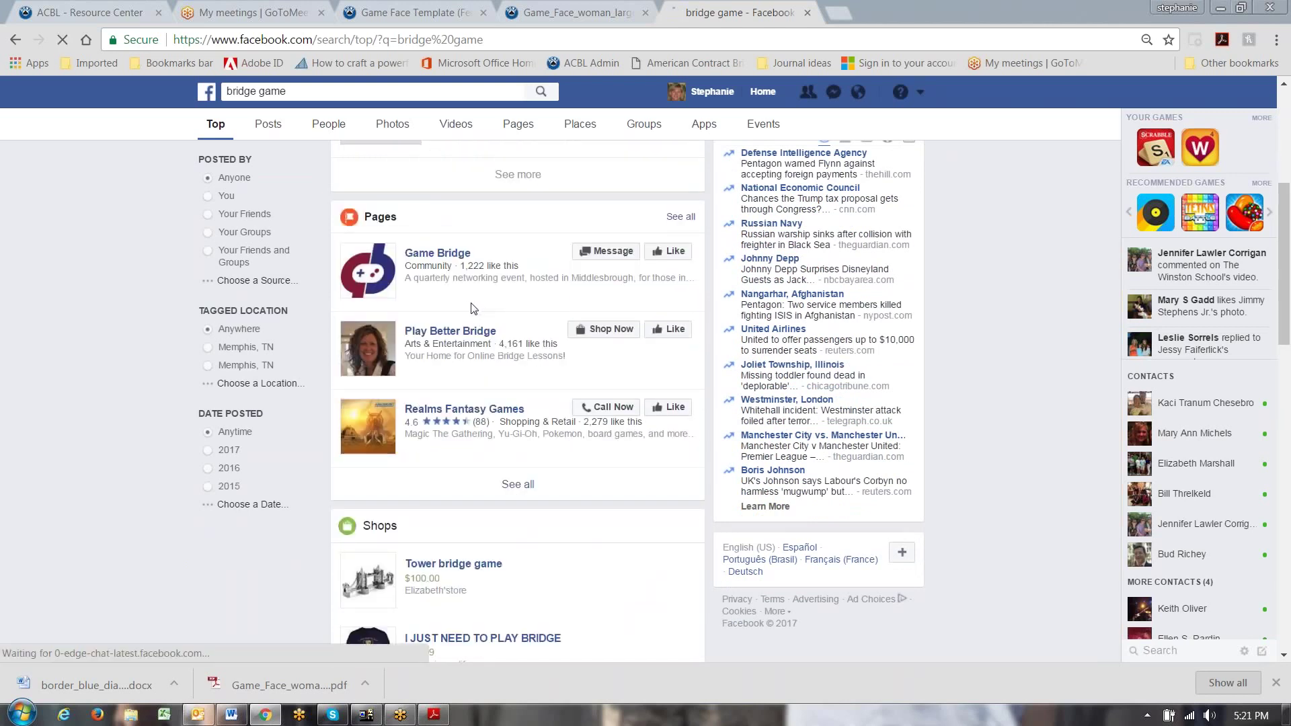
scroll(472, 306, down, 1)
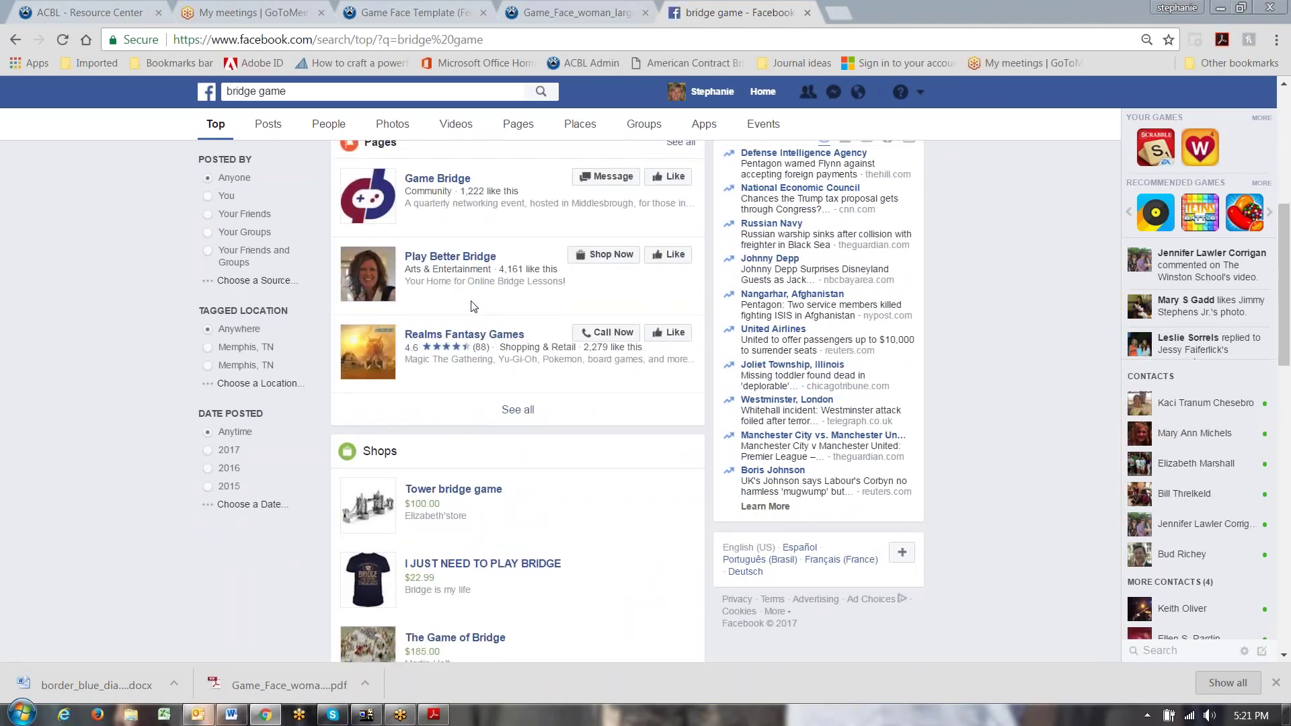
scroll(474, 307, up, 1)
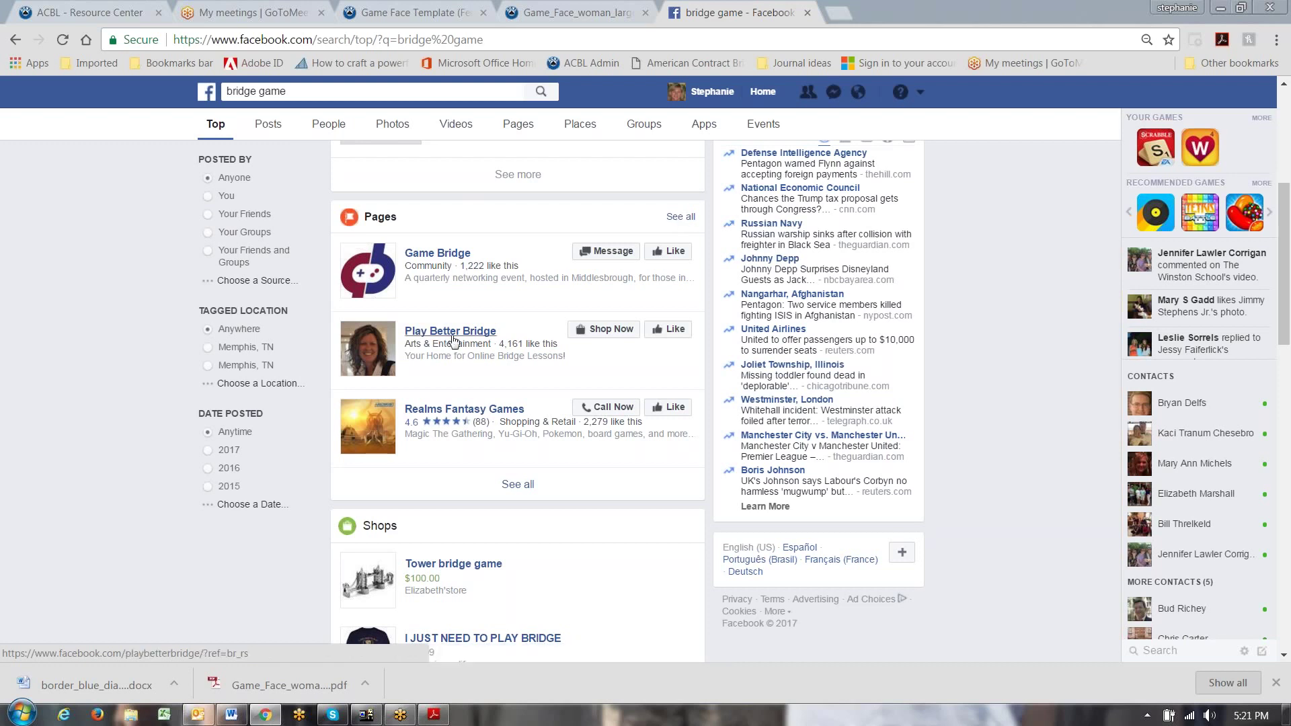
mouse_move(427, 343)
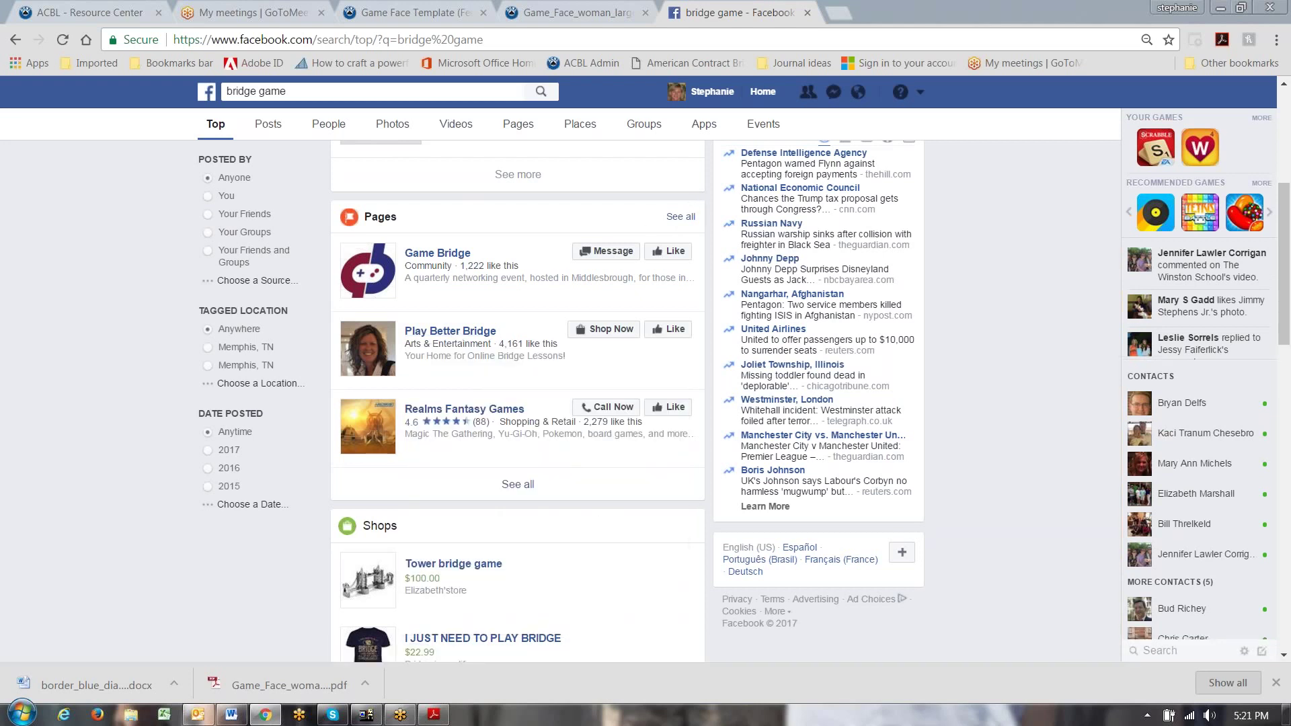
click(679, 218)
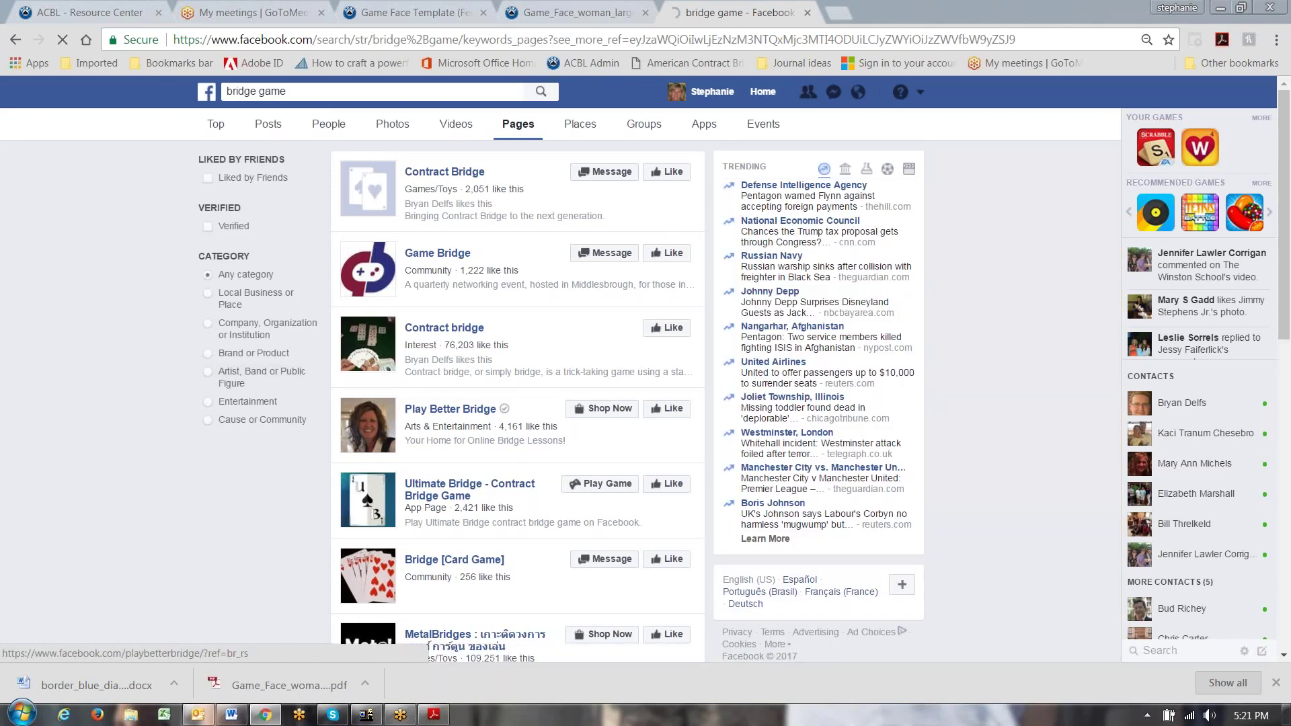
Browse the list of bridge-related Facebook pages and open the Play Better Bridge page.
click(454, 393)
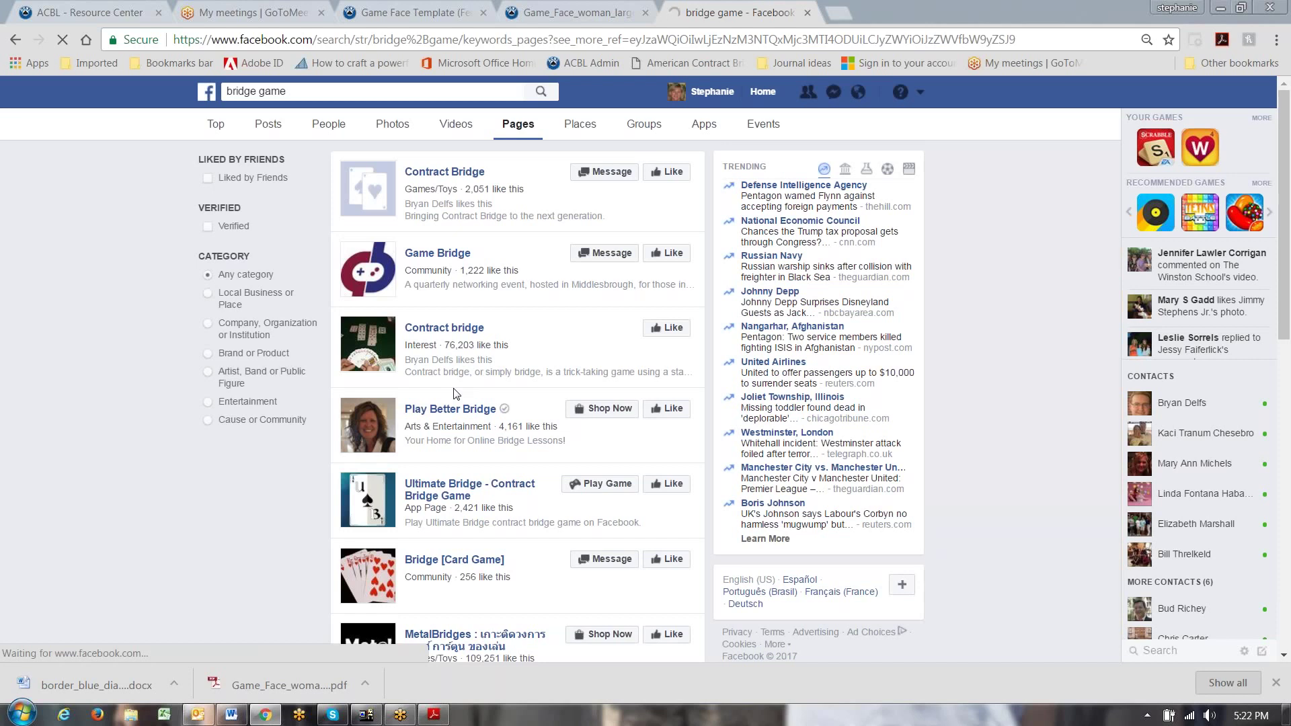
scroll(454, 394, down, 3)
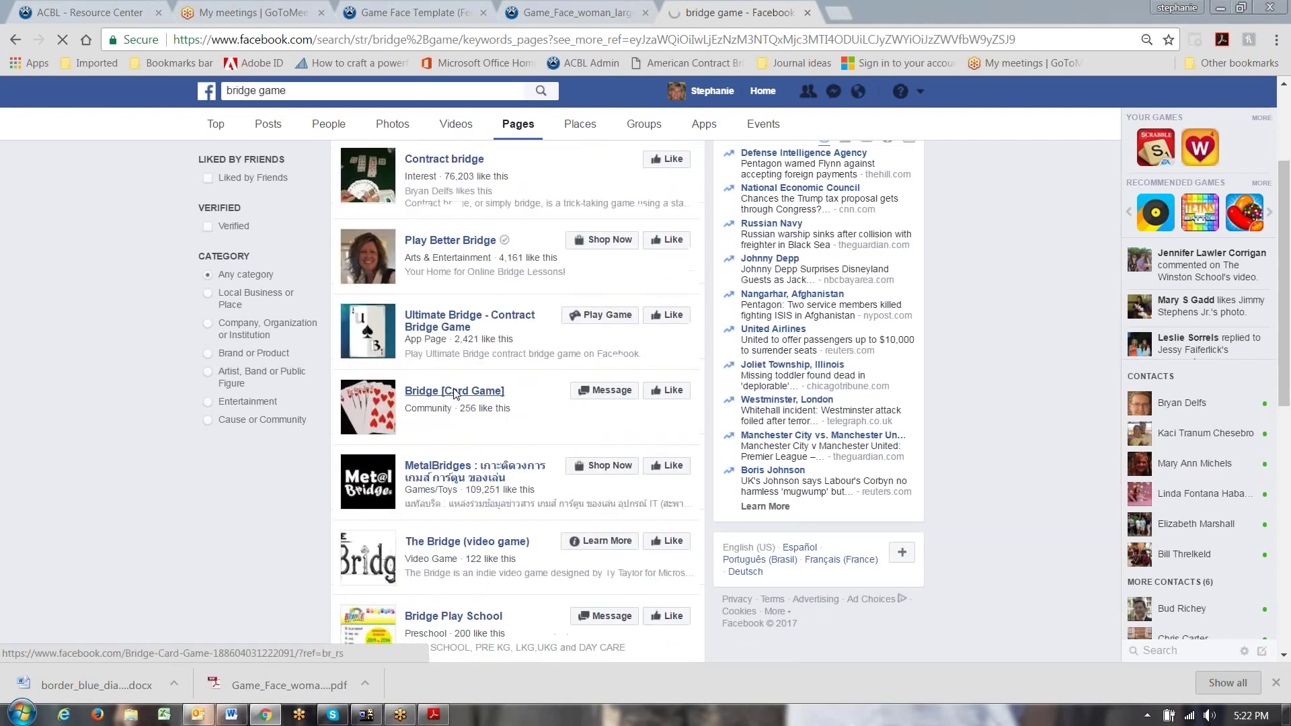
scroll(458, 387, down, 3)
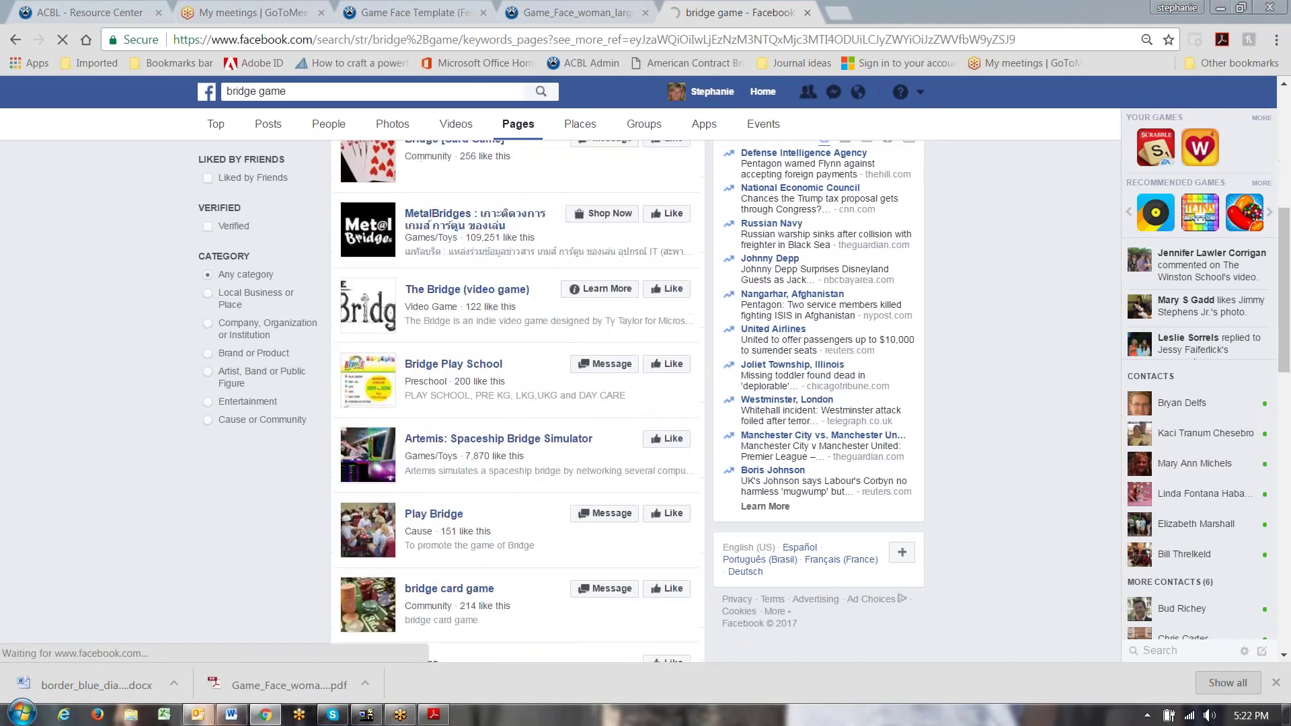
scroll(470, 380, down, 1)
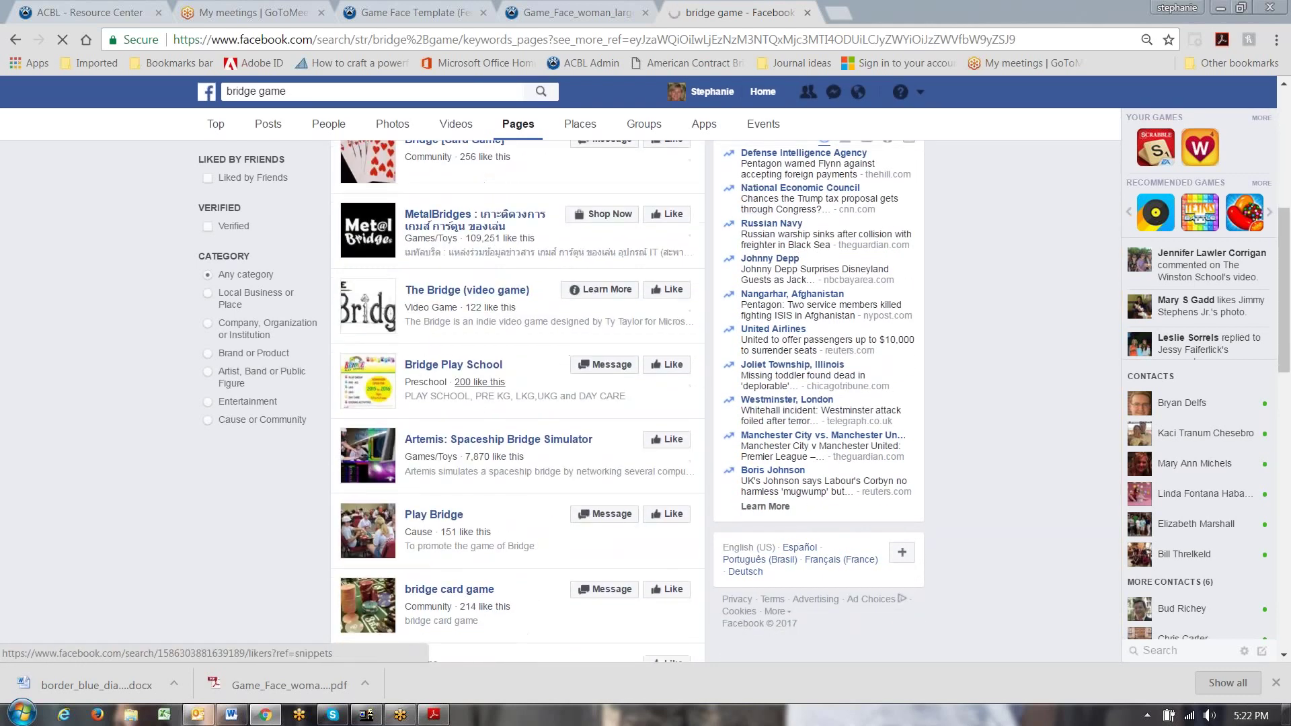
scroll(480, 382, down, 1)
scroll(514, 397, down, 1)
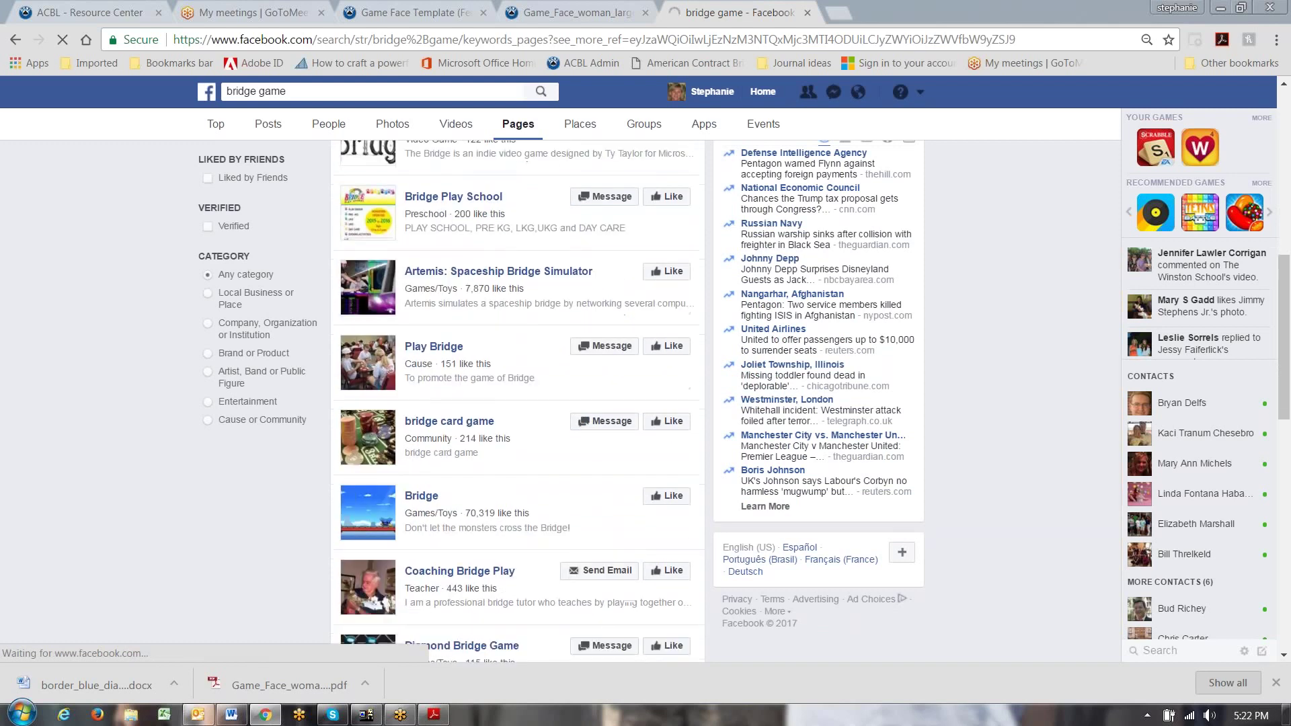
scroll(515, 397, up, 1)
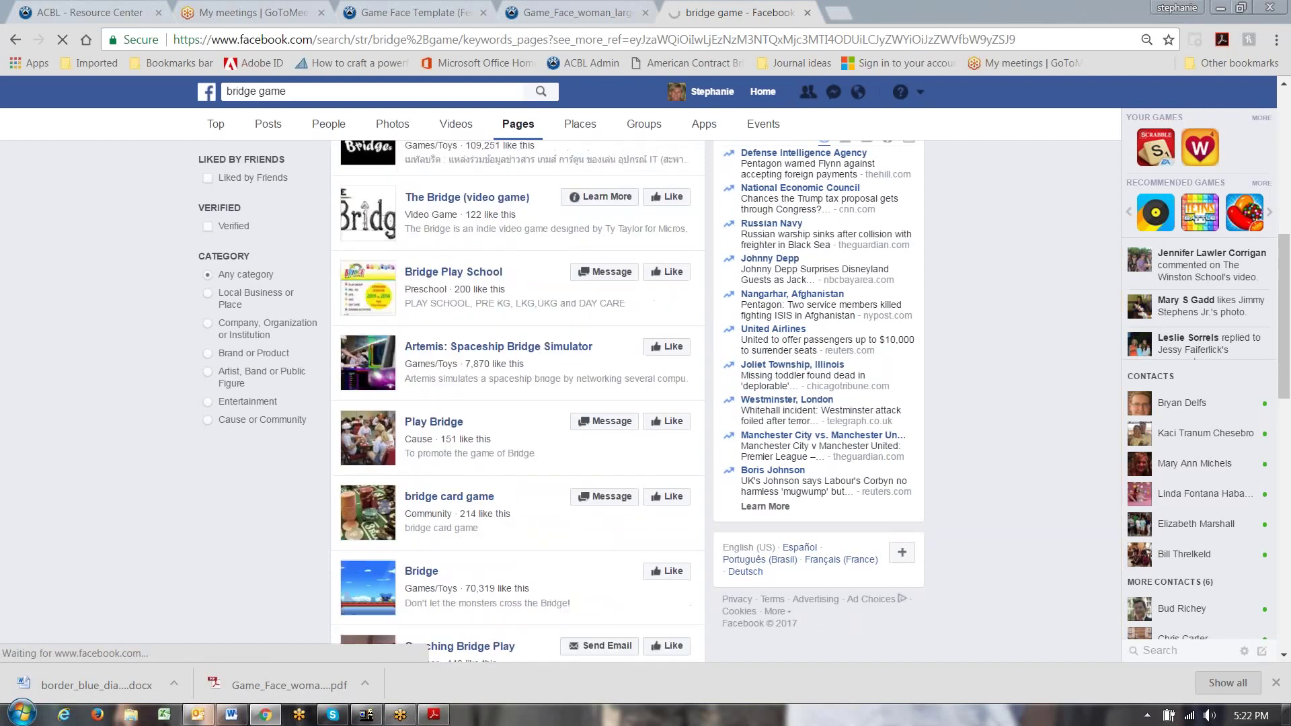
scroll(514, 397, up, 4)
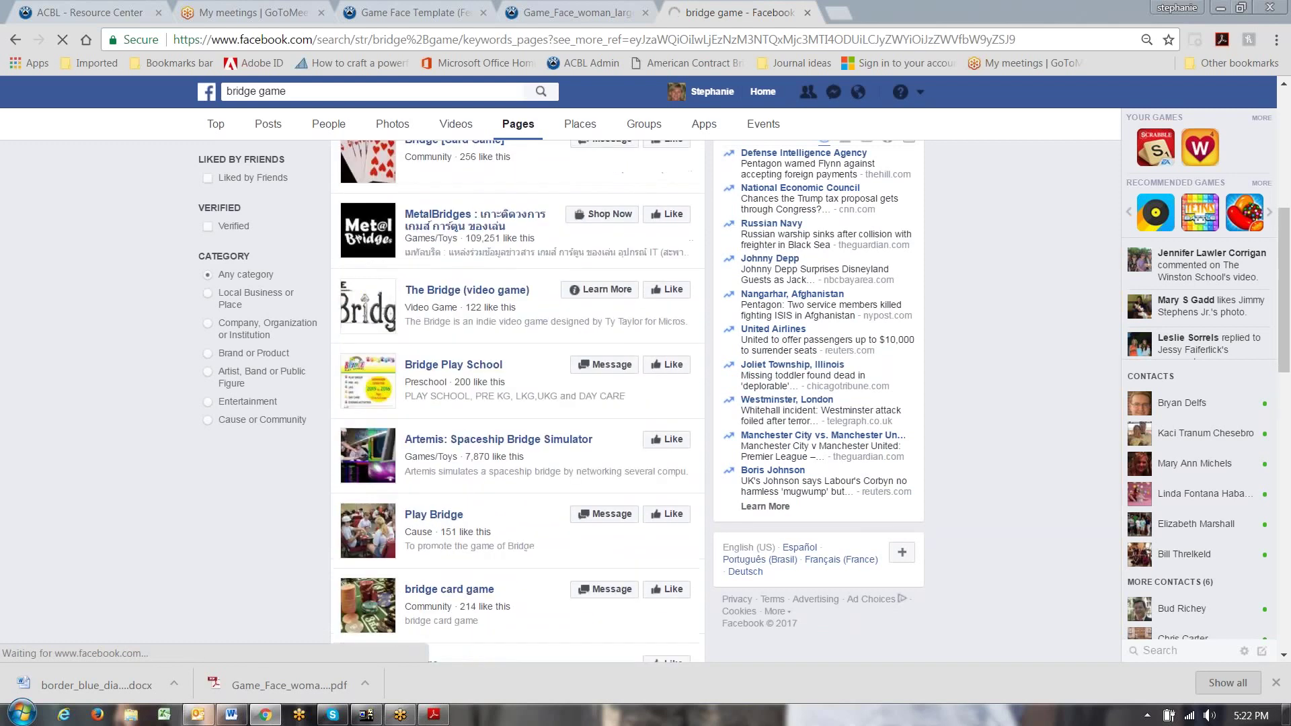
click(447, 242)
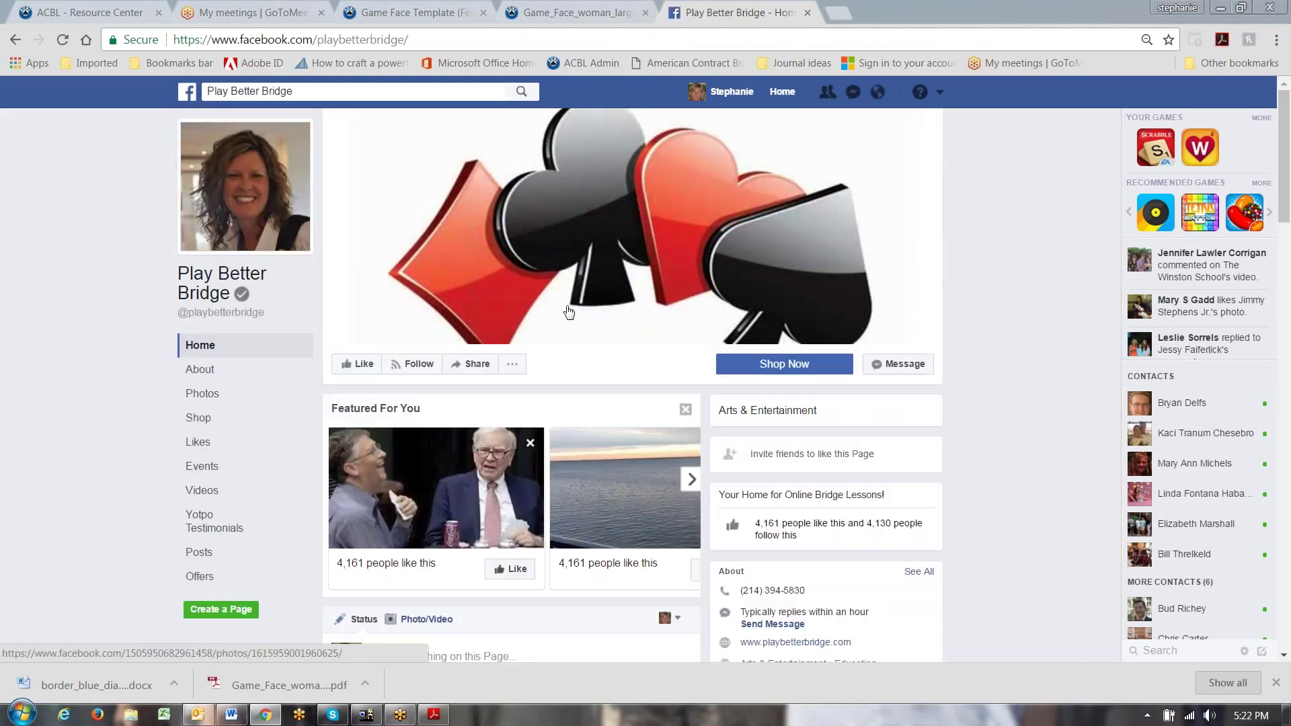
Examine the photos, videos and posts on the Play Better Bridge page, returning to its cover image.
scroll(620, 289, down, 3)
scroll(511, 383, down, 5)
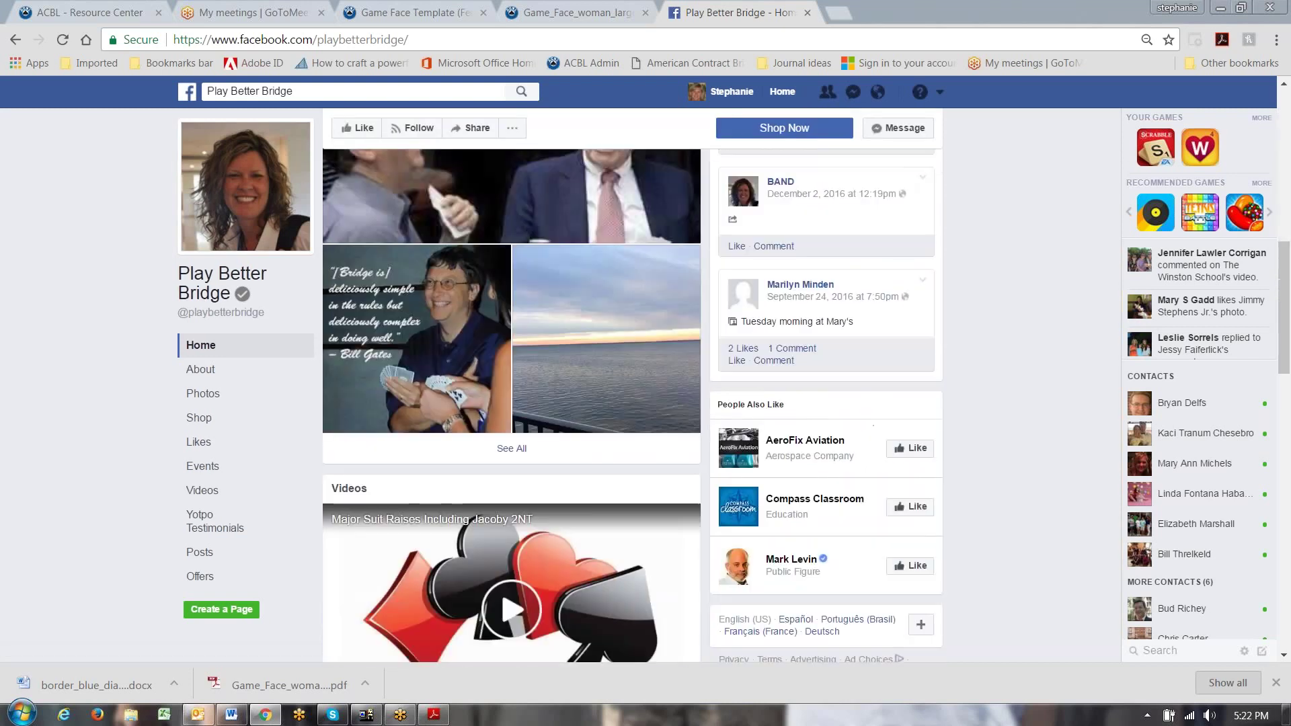
scroll(511, 383, down, 3)
scroll(481, 329, down, 6)
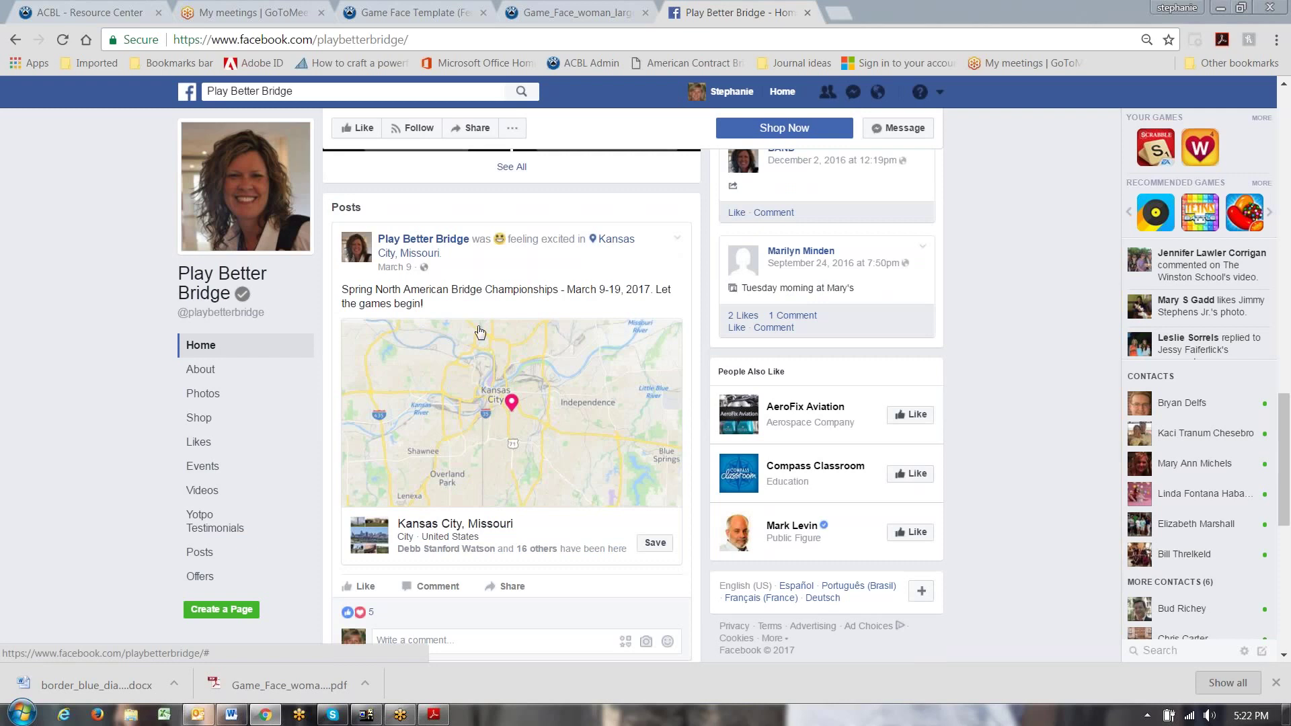
scroll(480, 332, up, 1)
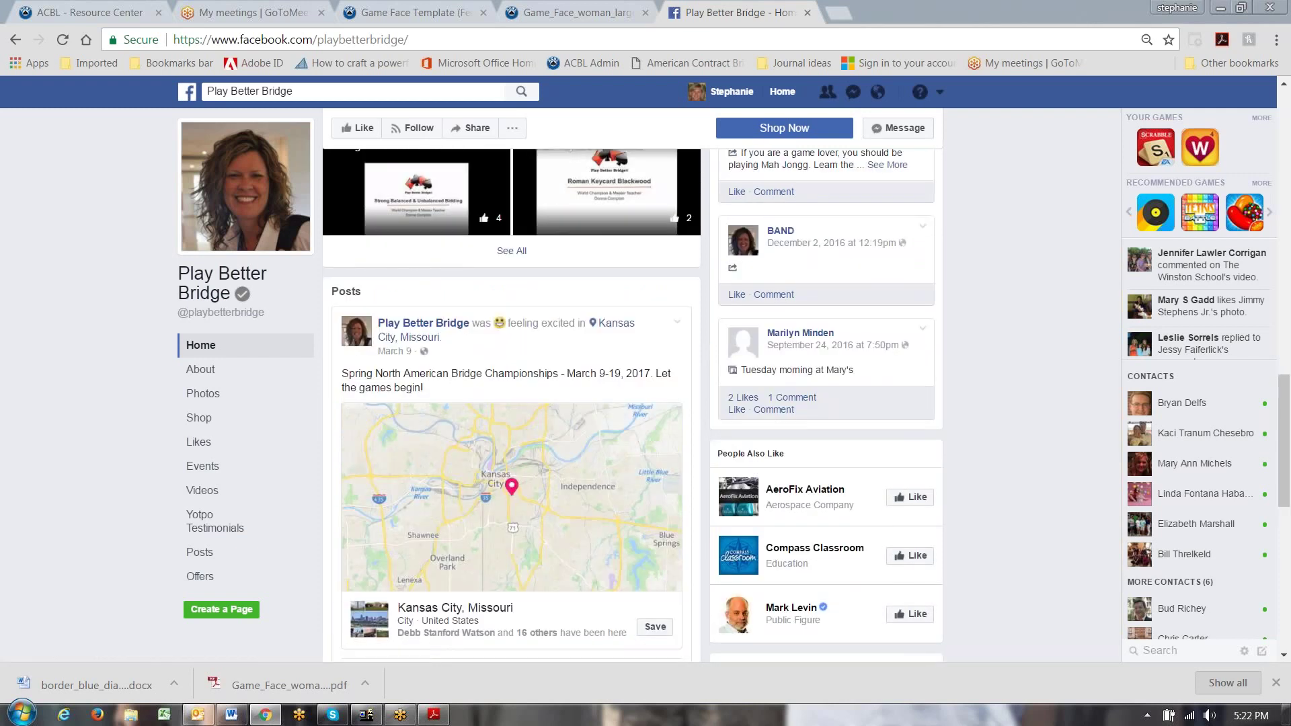
scroll(481, 332, up, 3)
scroll(483, 330, up, 10)
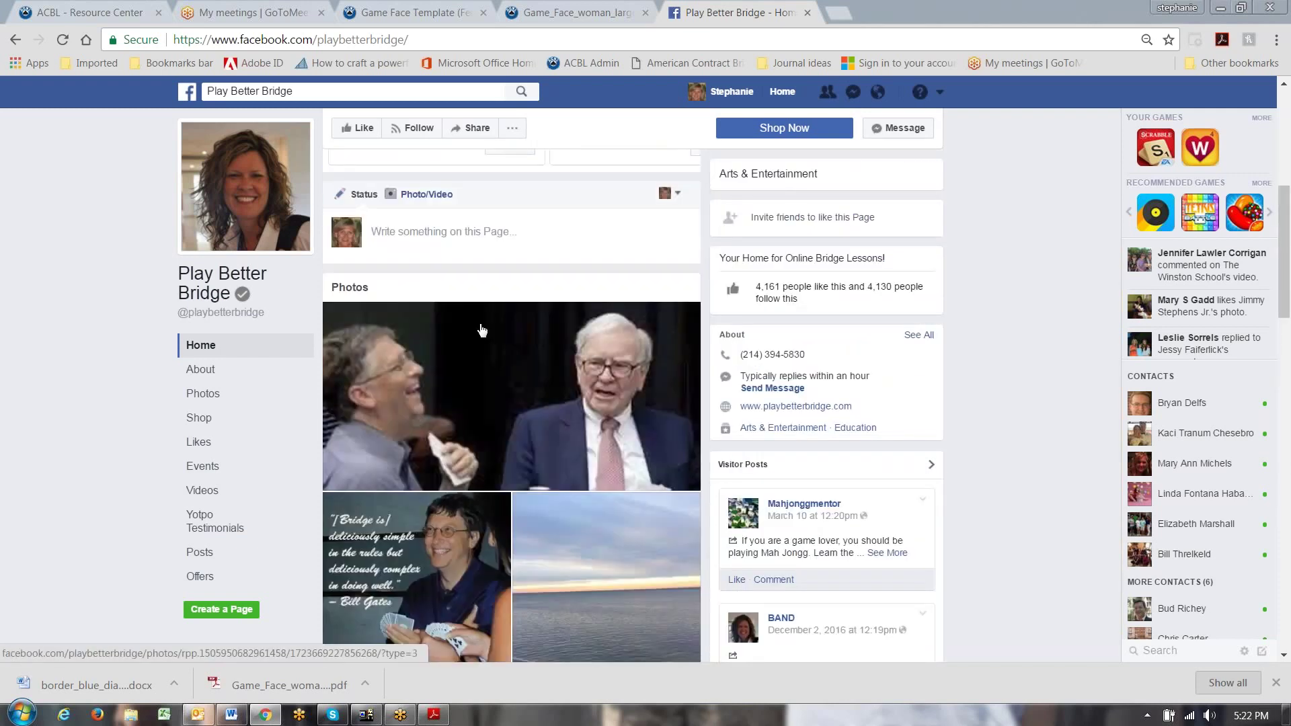
scroll(484, 329, up, 6)
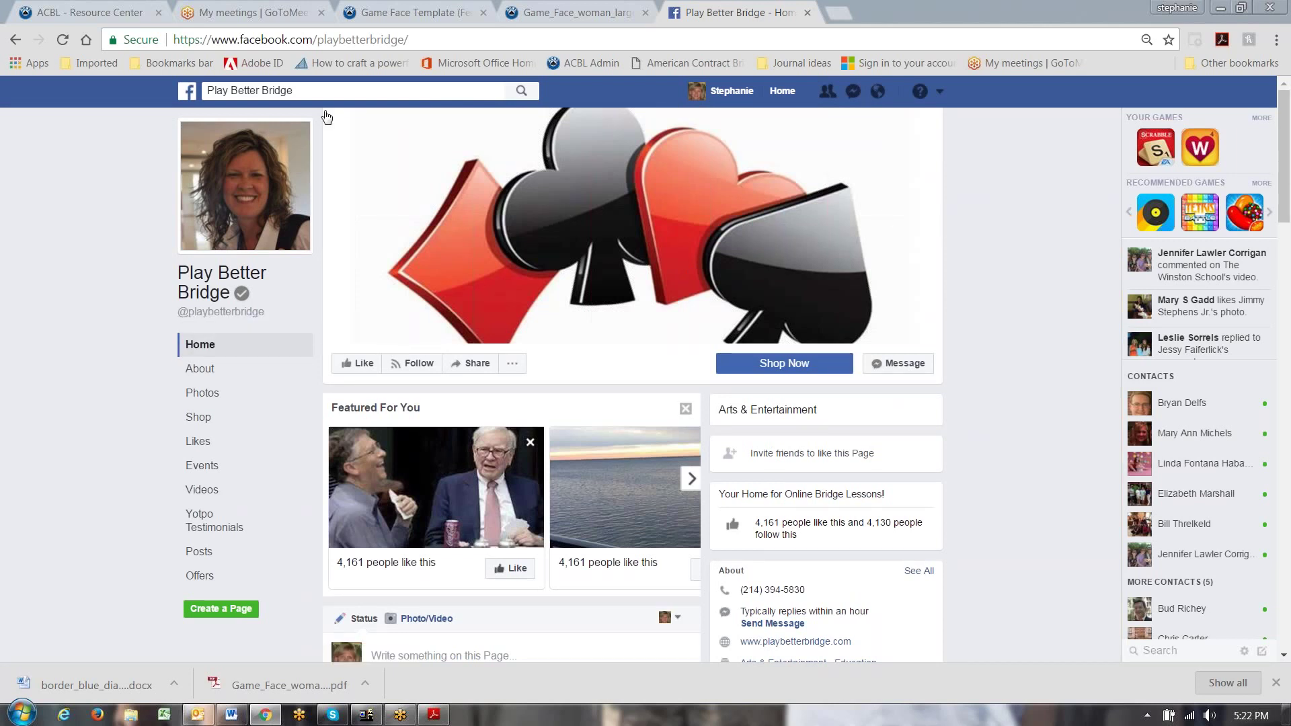
Repeat the Facebook search for "bridge game" from the Play Better Bridge page.
click(302, 90)
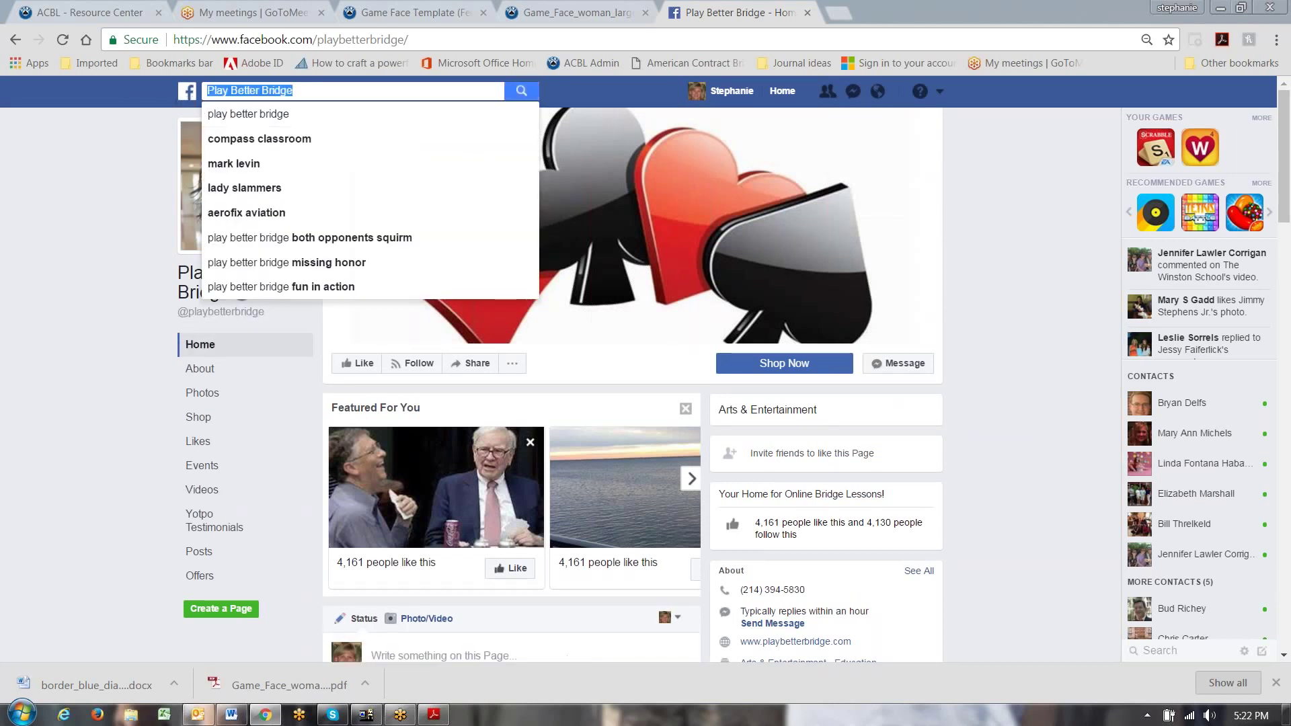
text(bridge game)
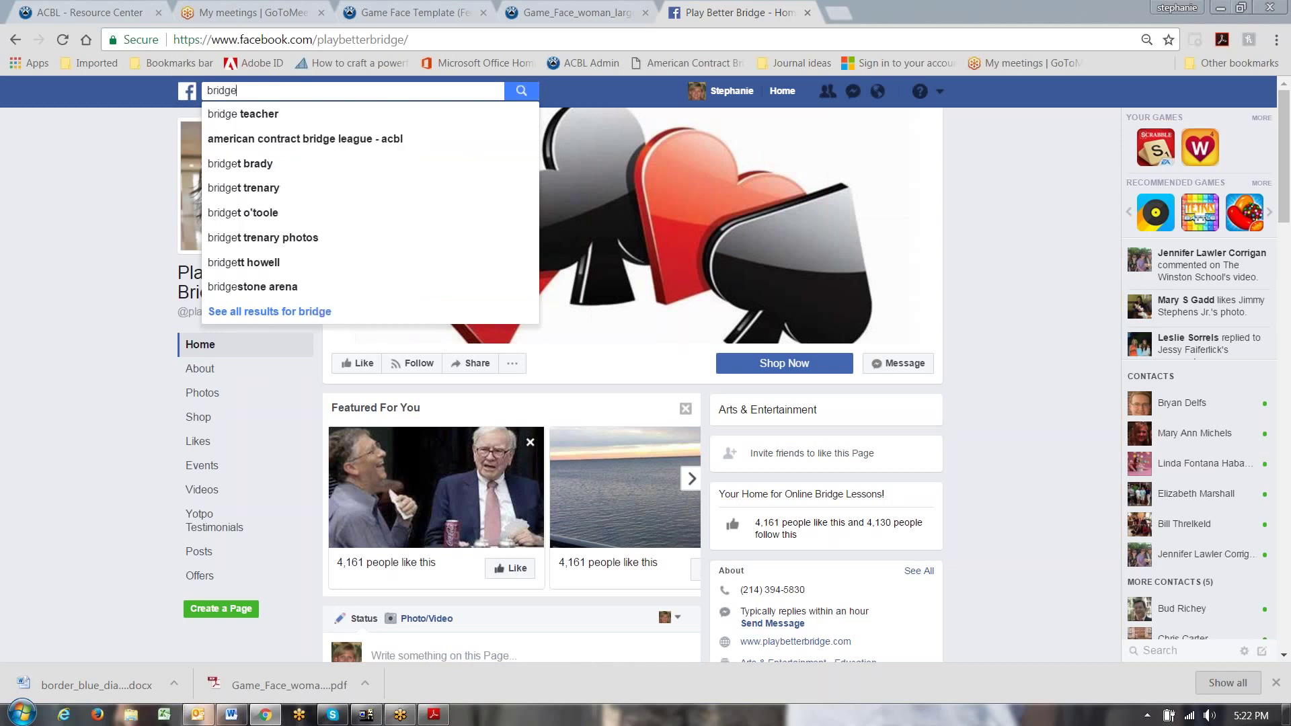
key(Return)
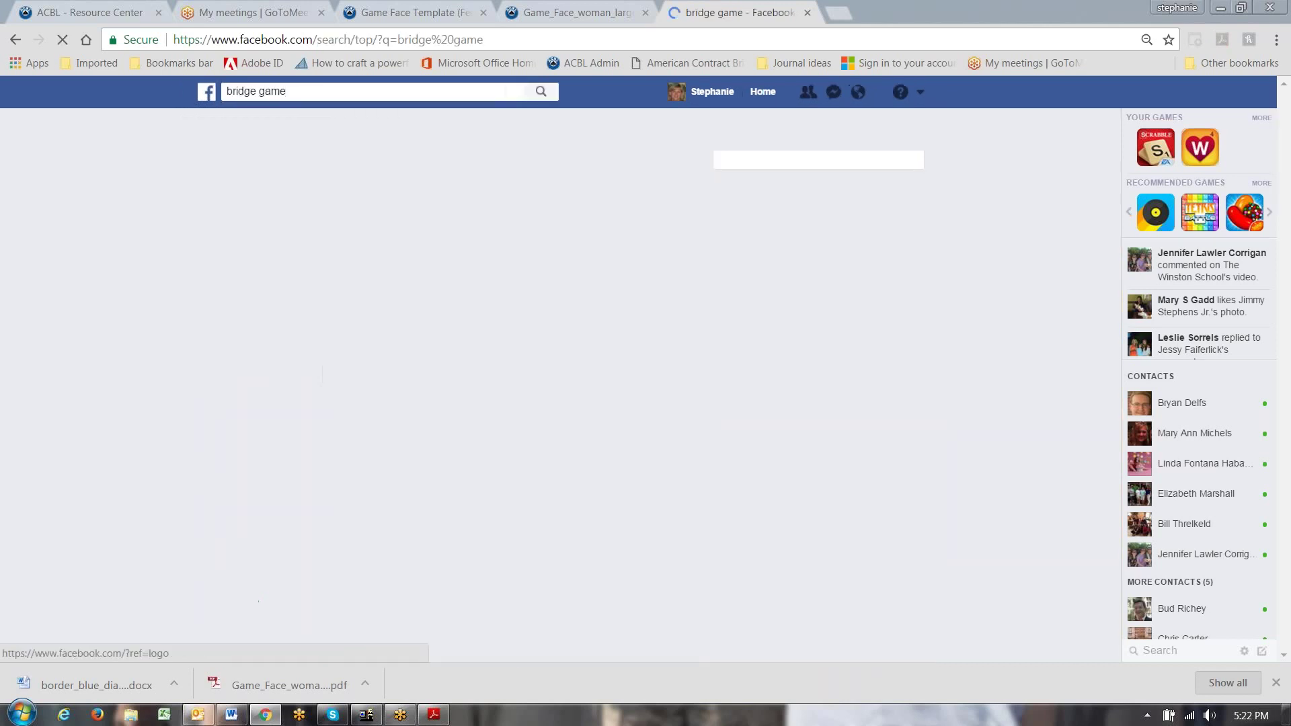
Search Facebook for "acbl unit 360 bridge club" using the matching suggestion, and look through the photos and featured posts.
click(296, 90)
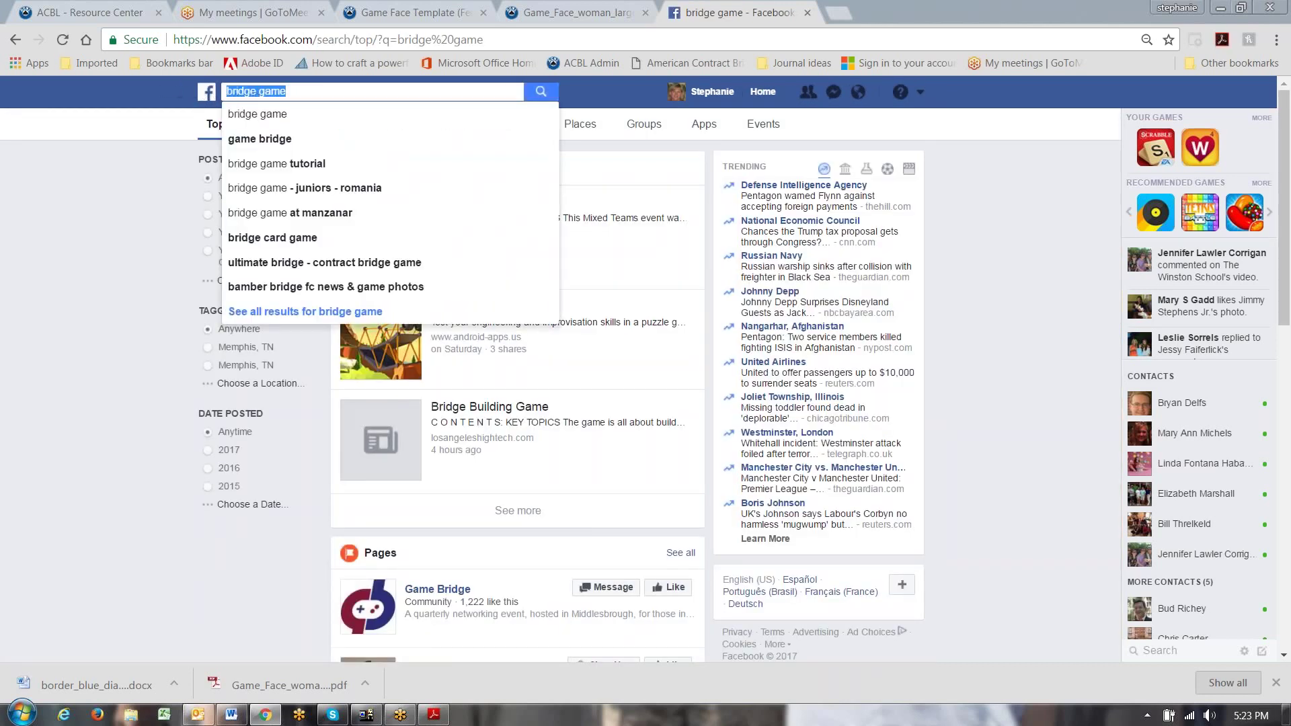
text(acbl)
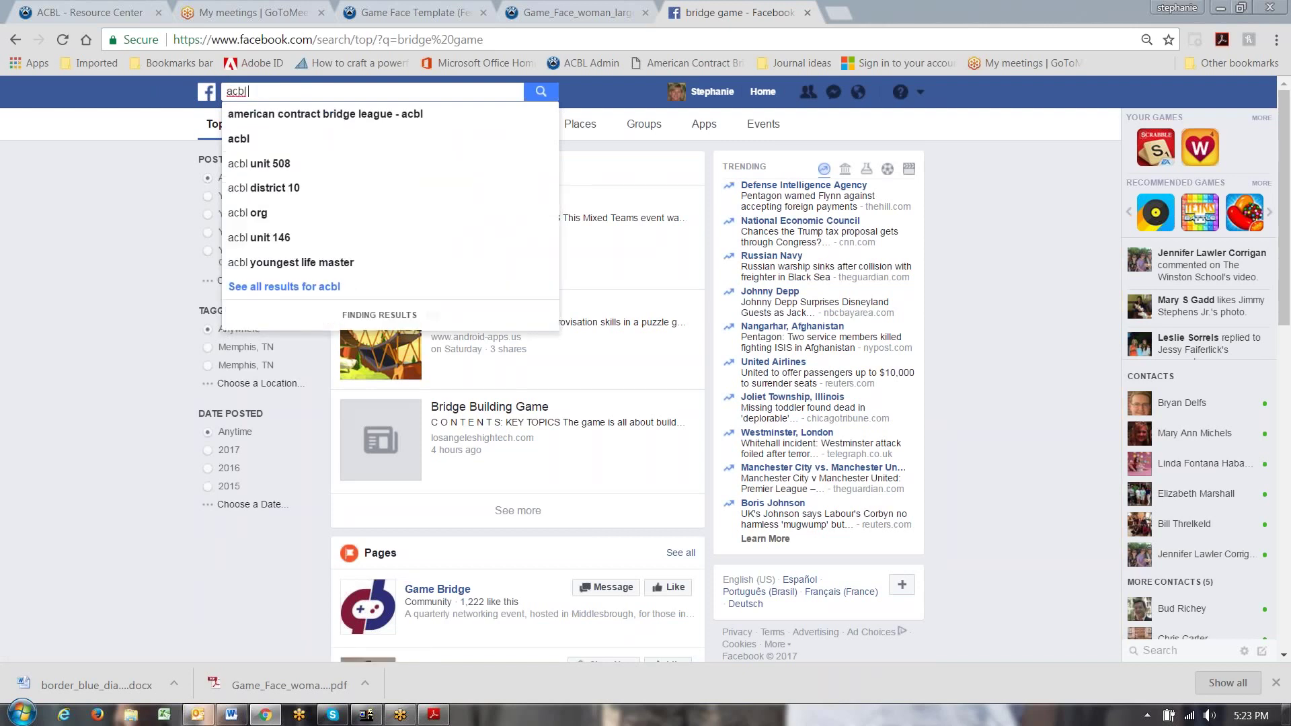
text( unit)
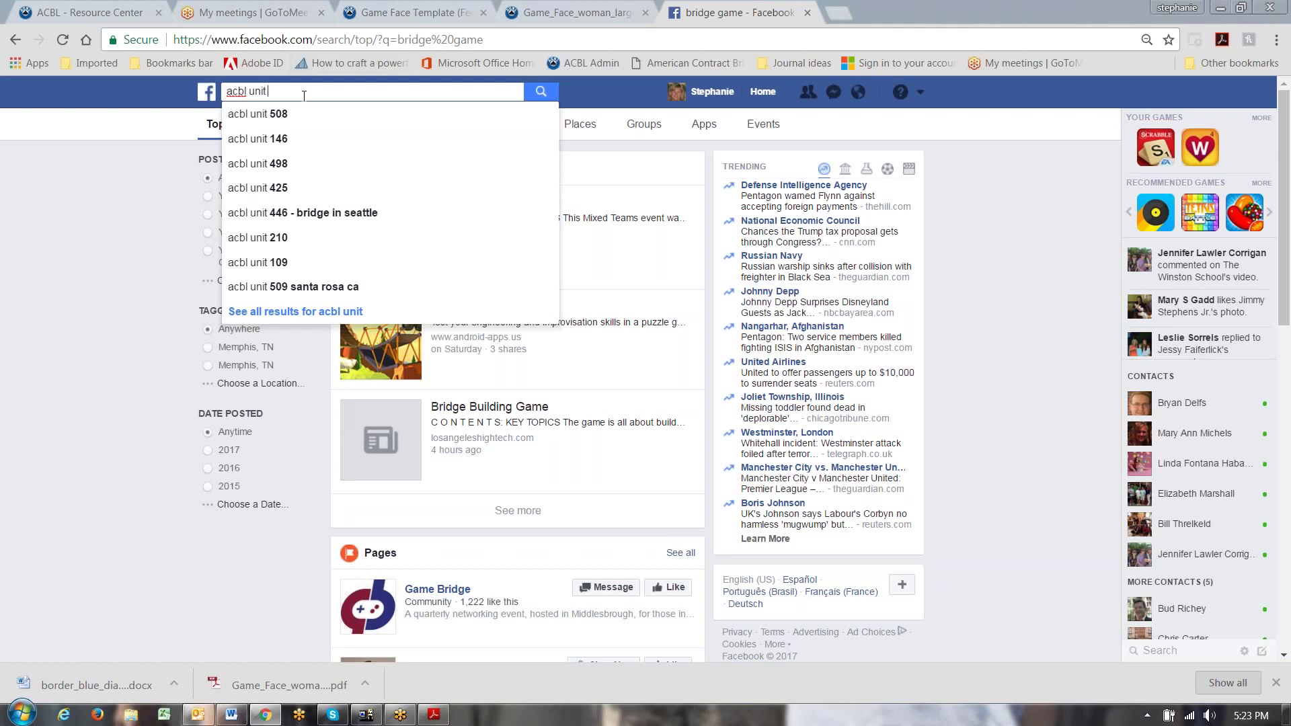
text(360)
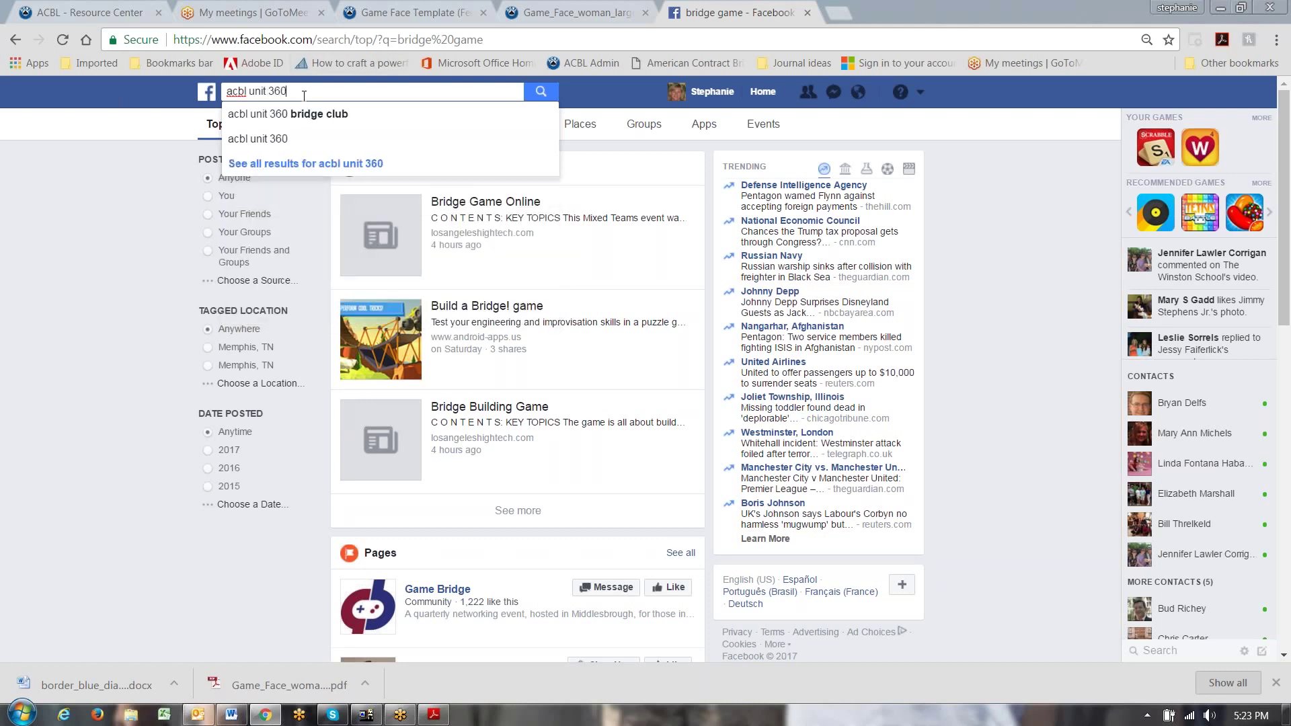
click(306, 115)
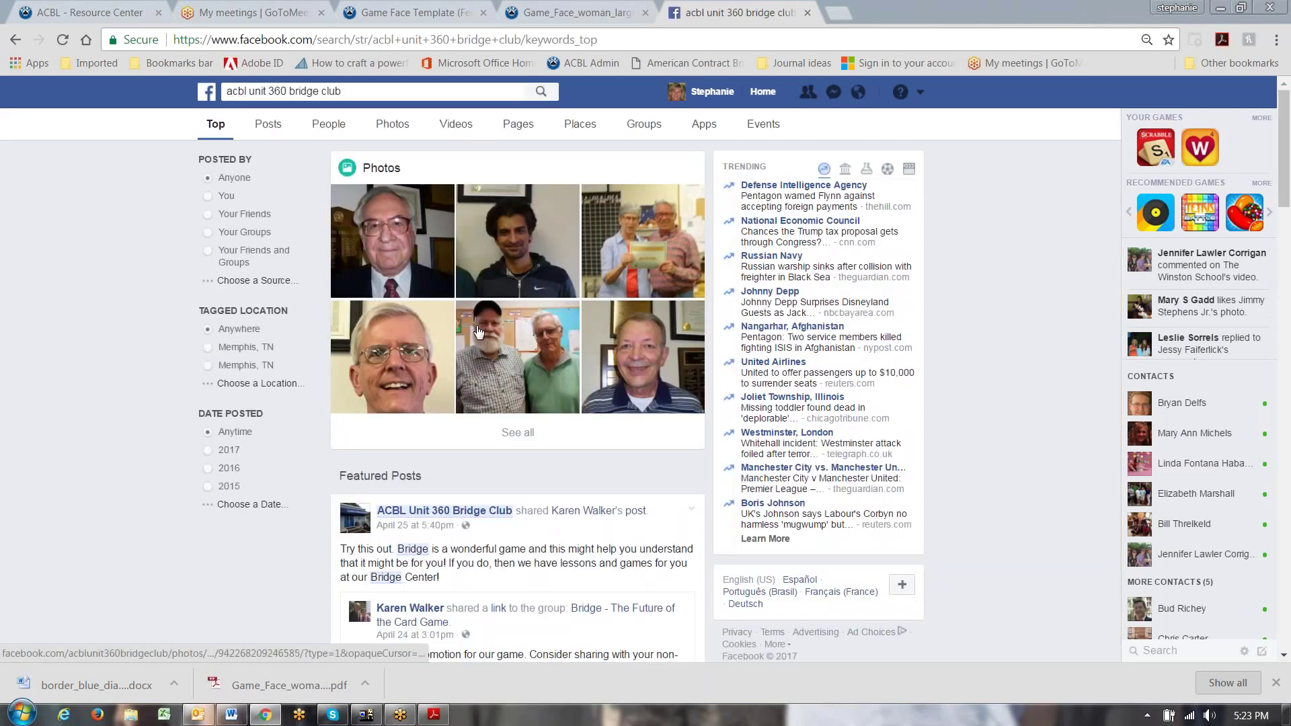
scroll(478, 332, down, 2)
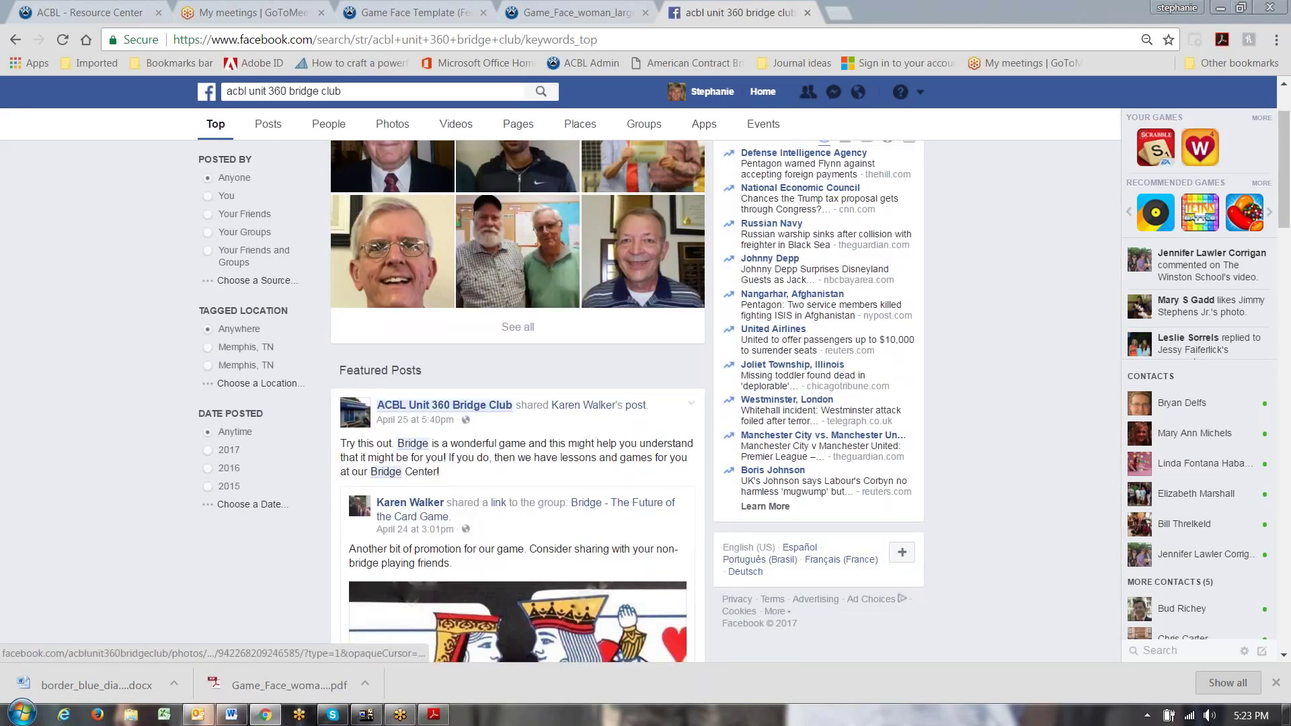
scroll(478, 331, down, 5)
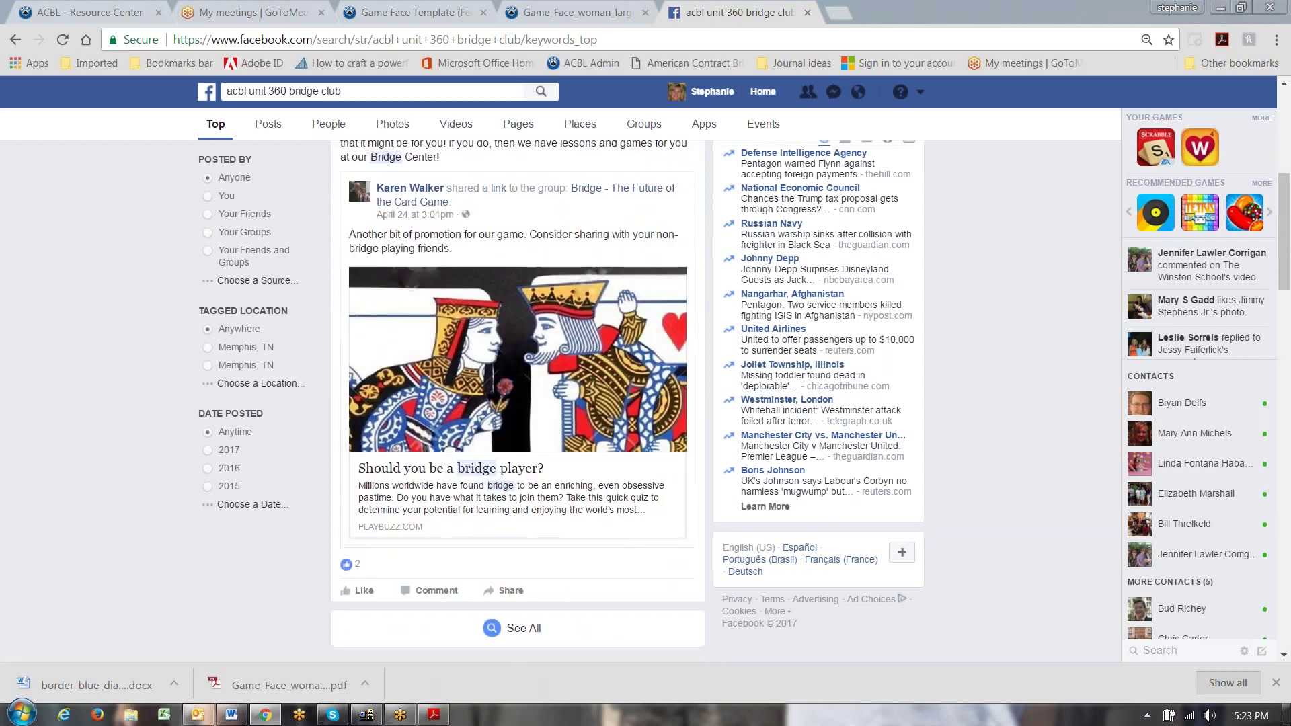
scroll(450, 310, up, 6)
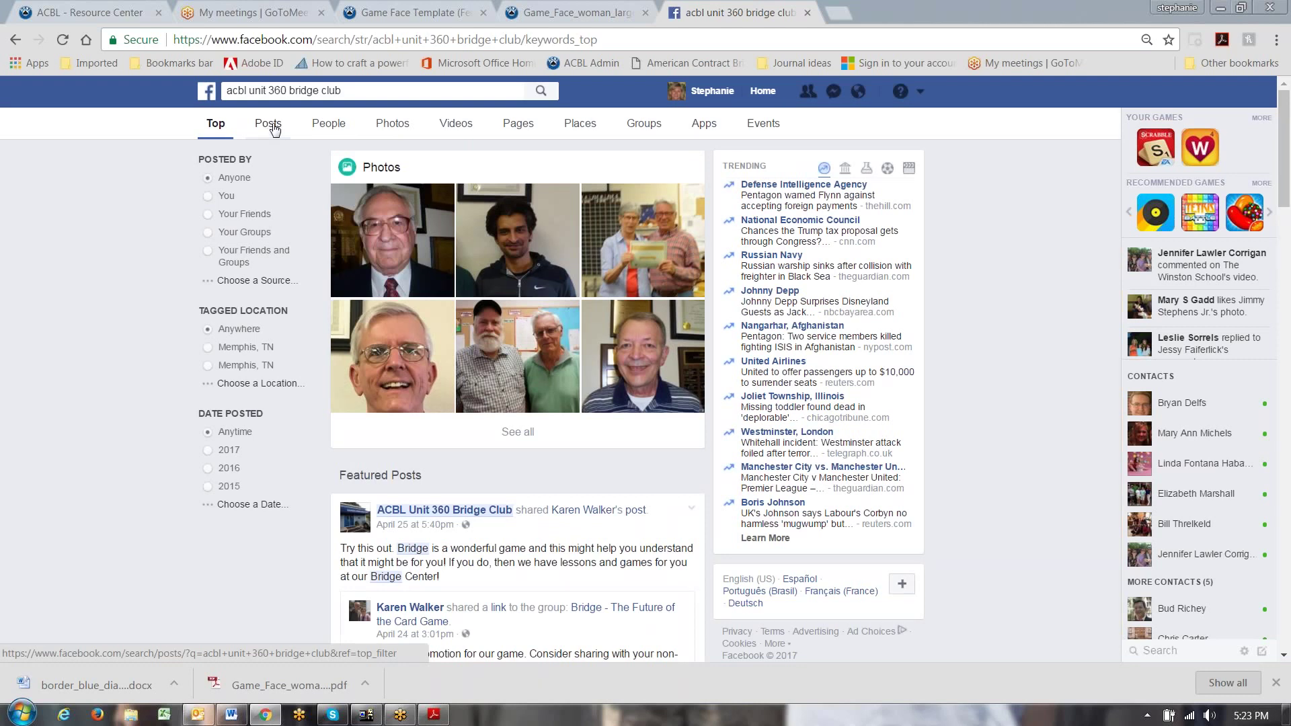
Replace the Facebook search with "bridge club" and run it.
click(270, 90)
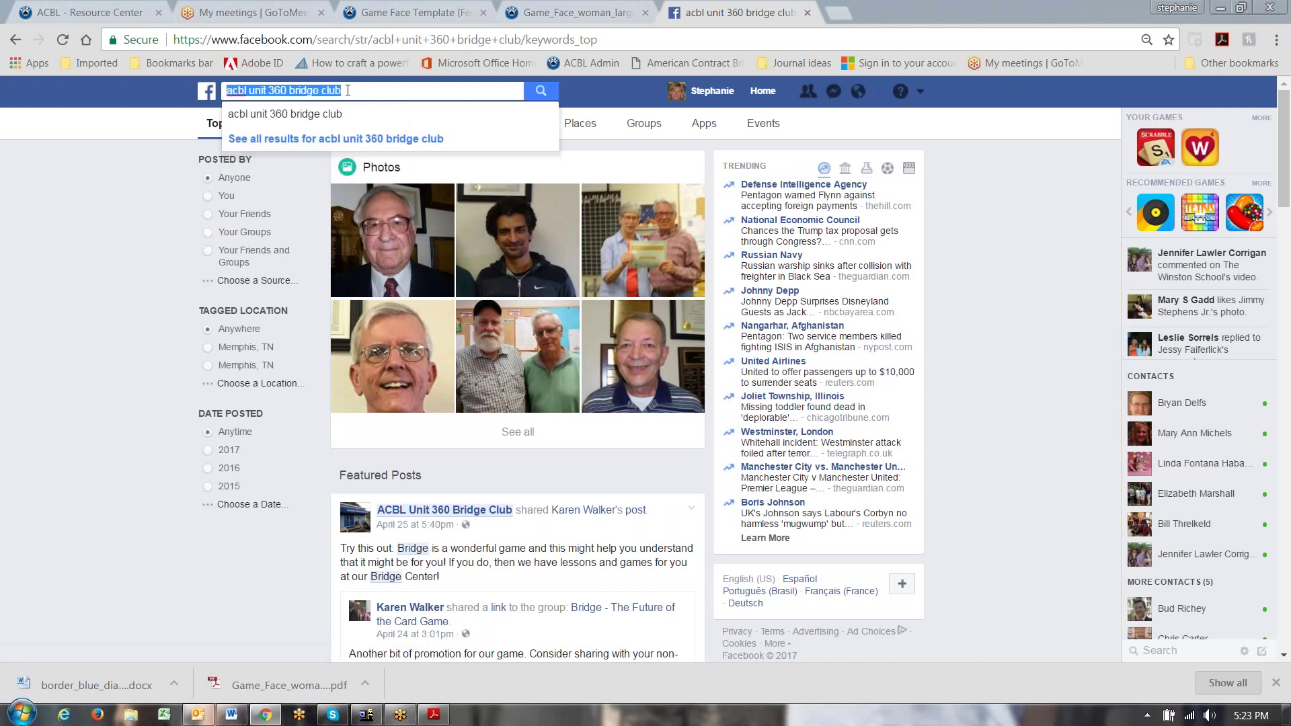
text(b)
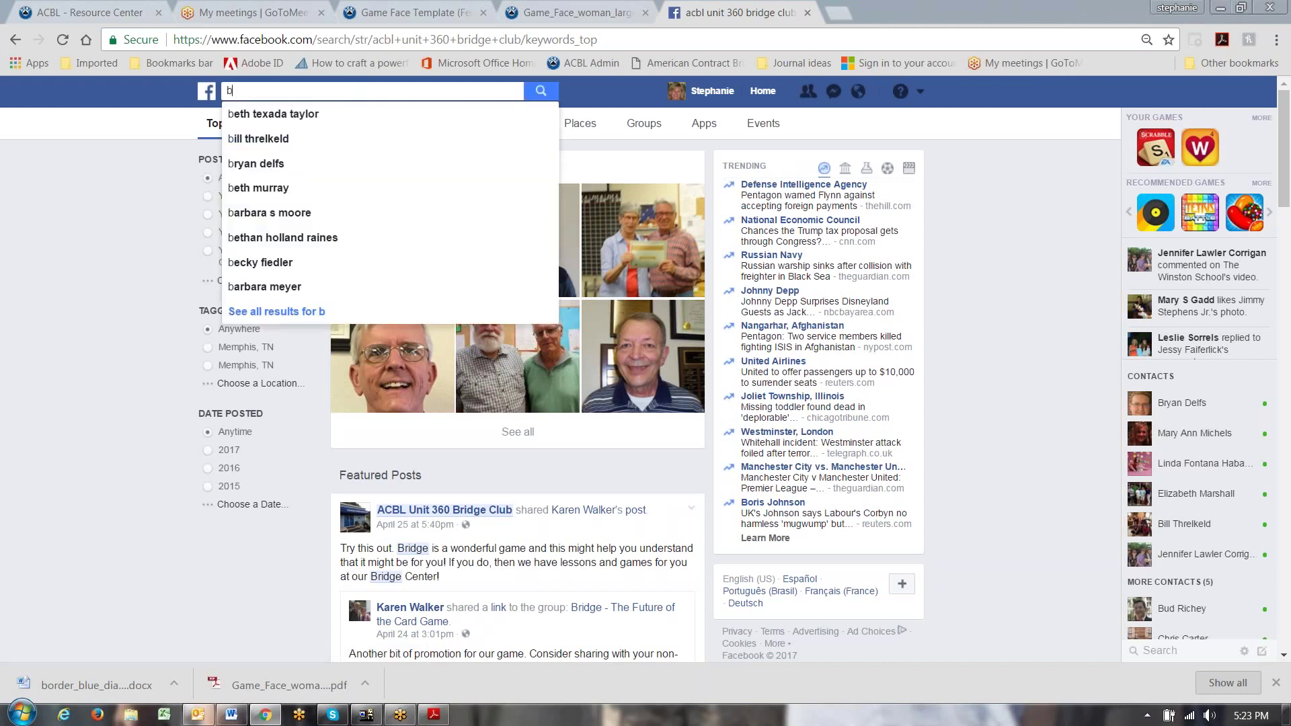
text(ryi)
text(idge club)
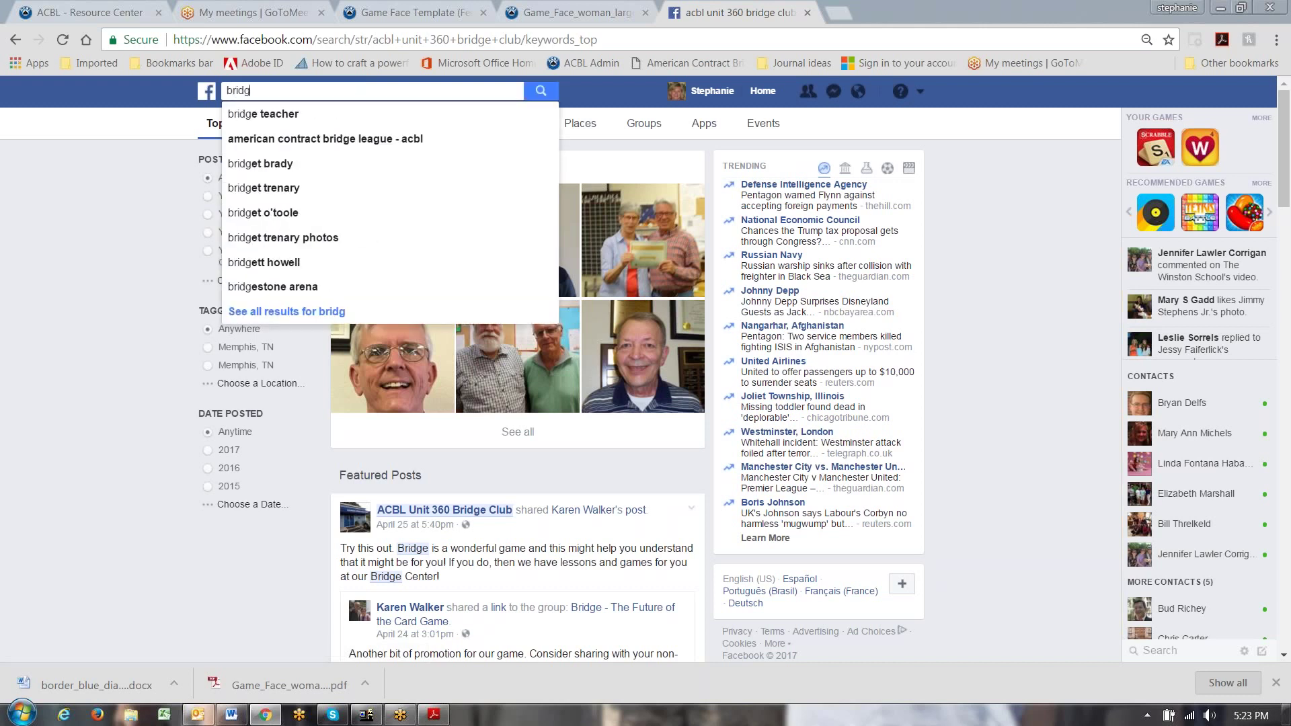
key(Return)
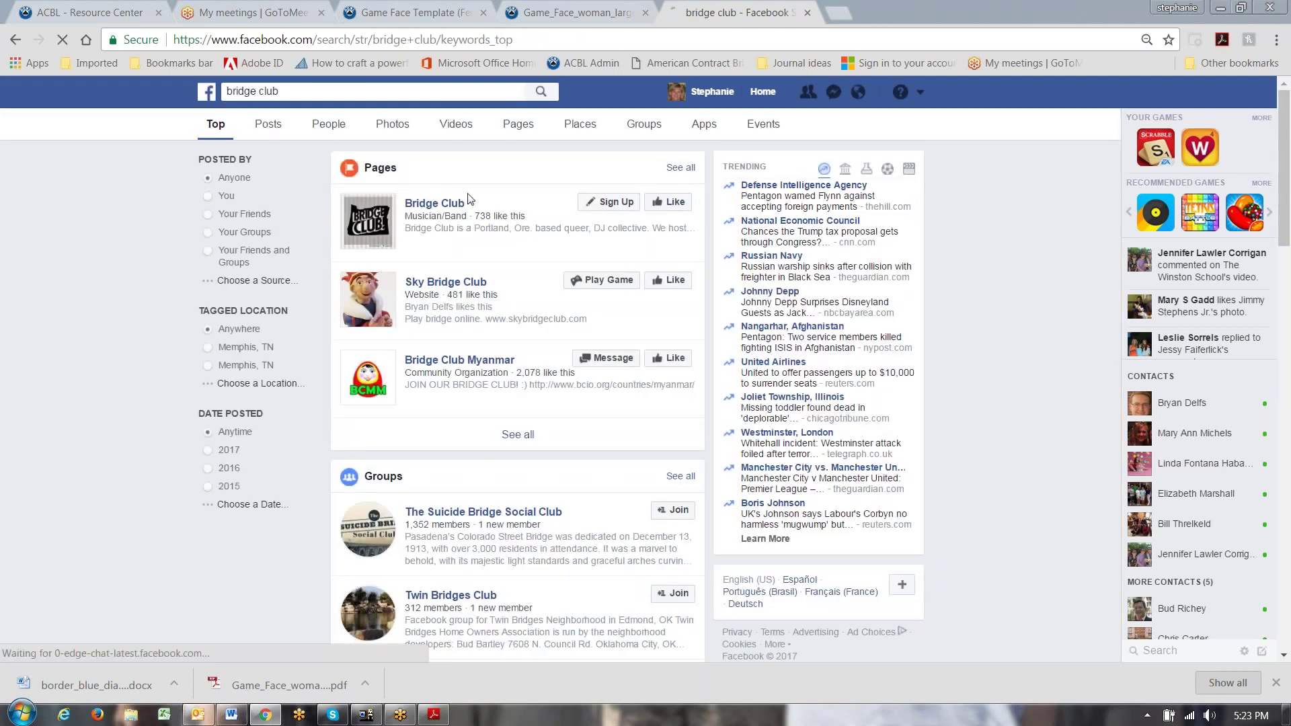
Open the Sky Bridge Club page from the results and look through its photos, videos and posts.
mouse_move(447, 284)
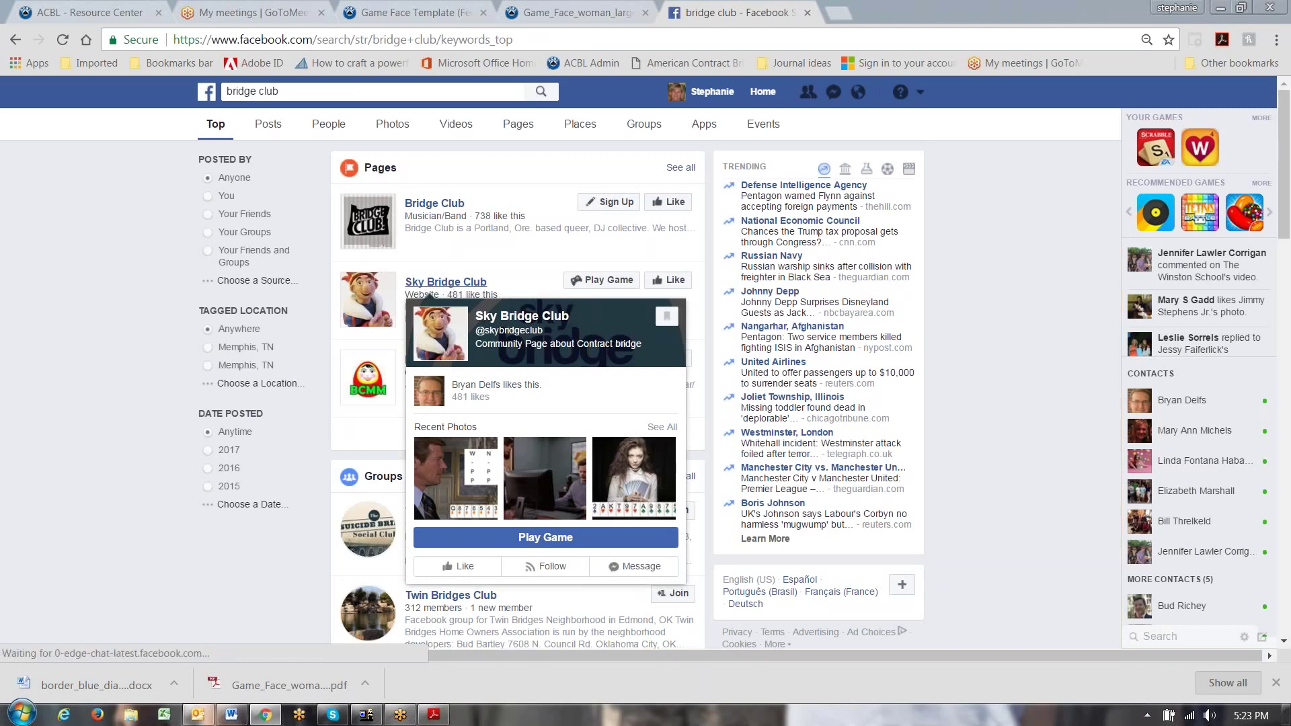
click(446, 281)
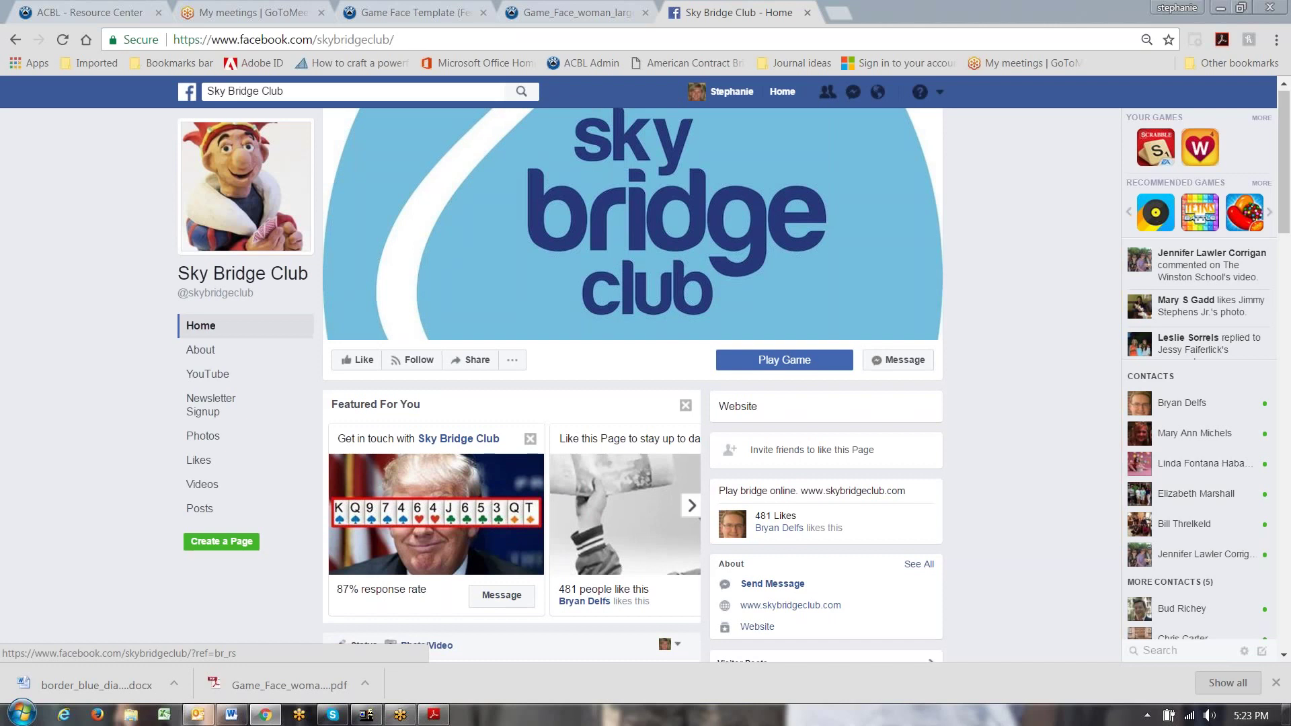
scroll(632, 384, down, 4)
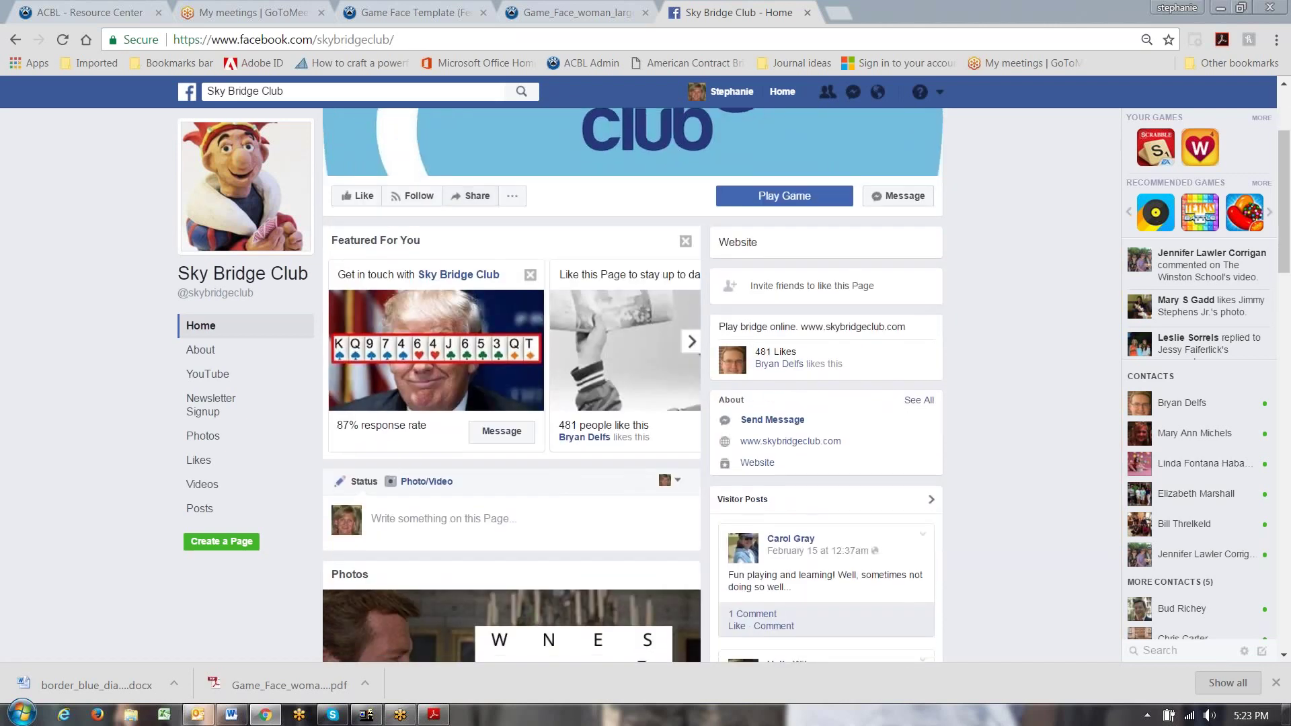
scroll(484, 595, down, 6)
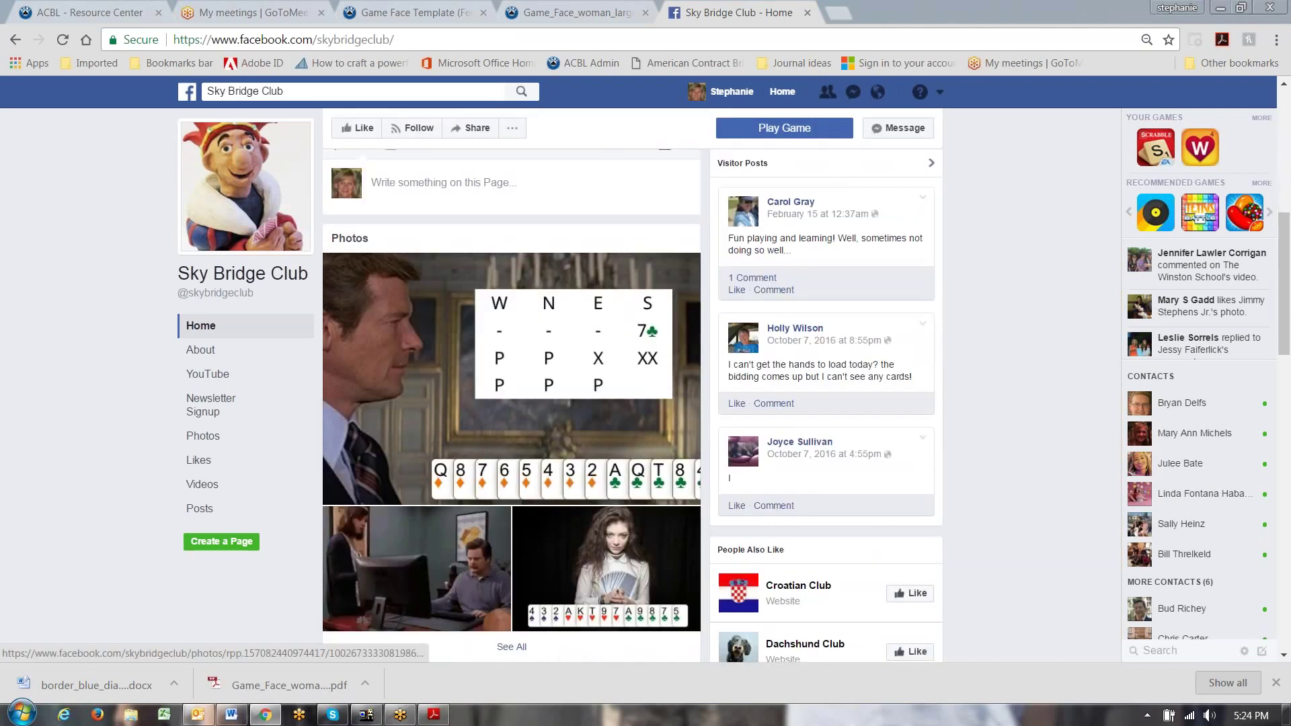
scroll(484, 595, down, 6)
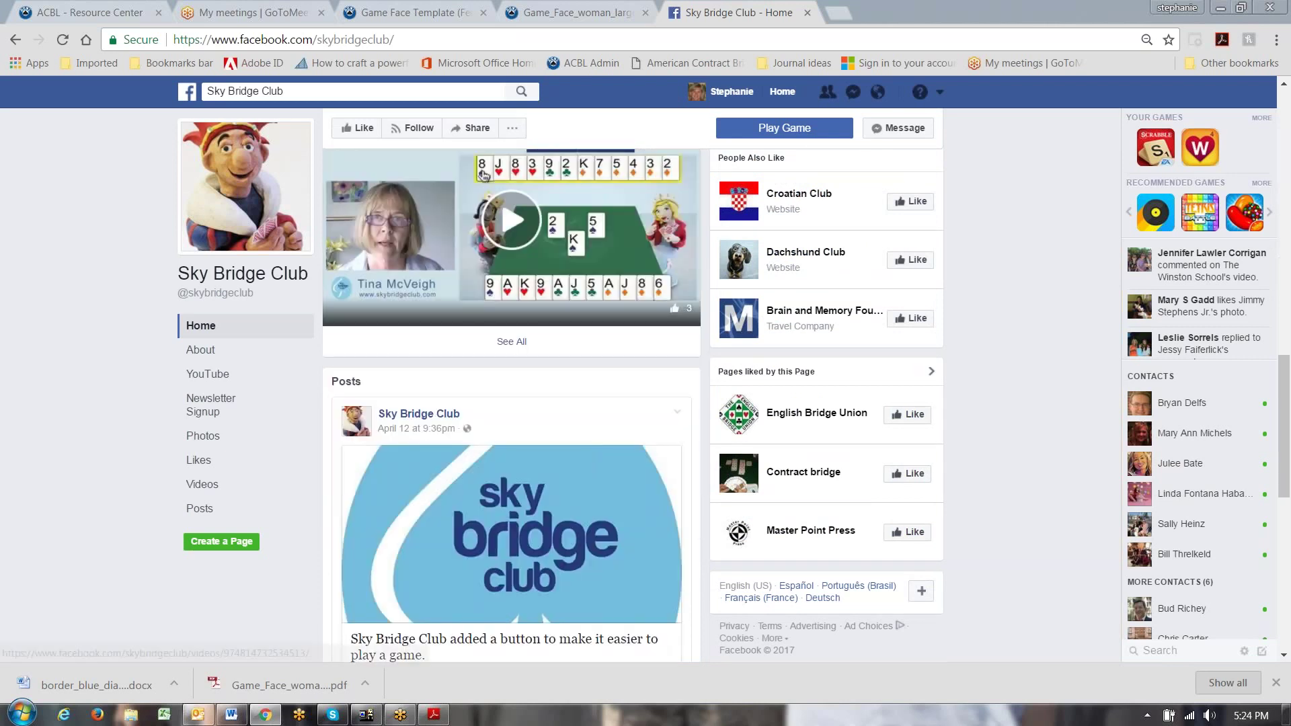
scroll(483, 171, down, 7)
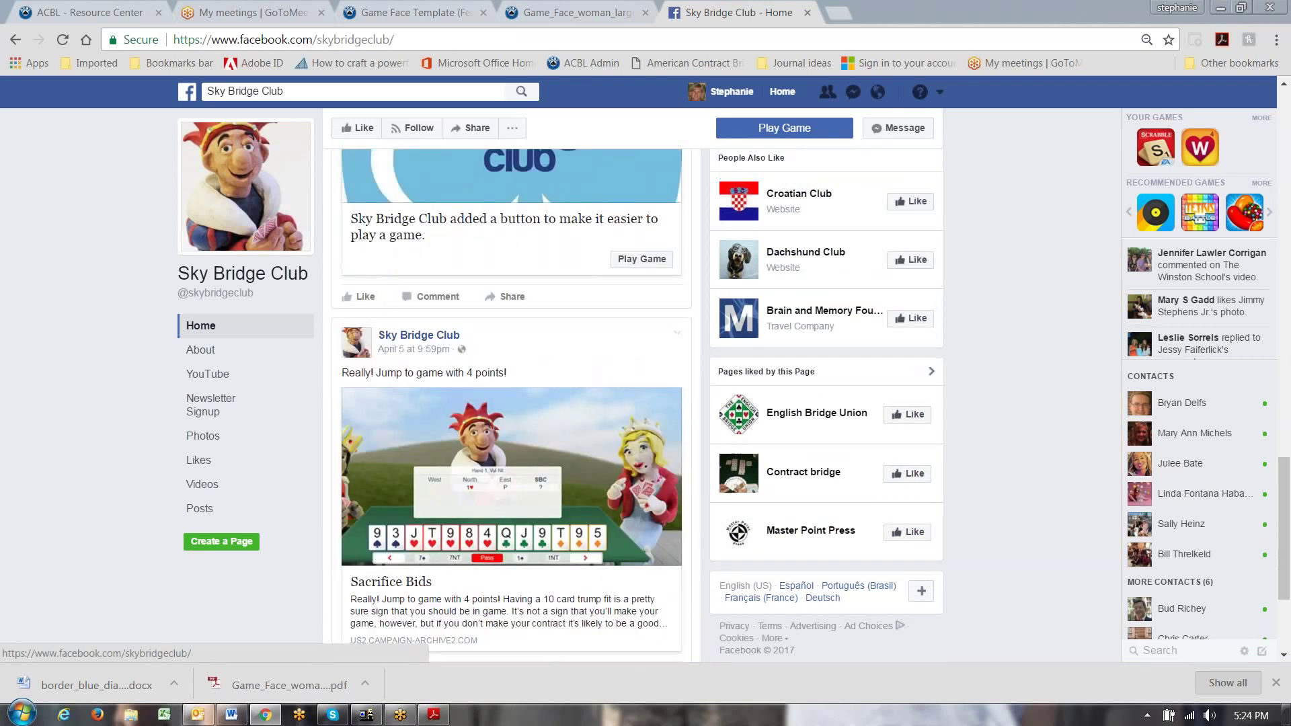
scroll(511, 377, up, 15)
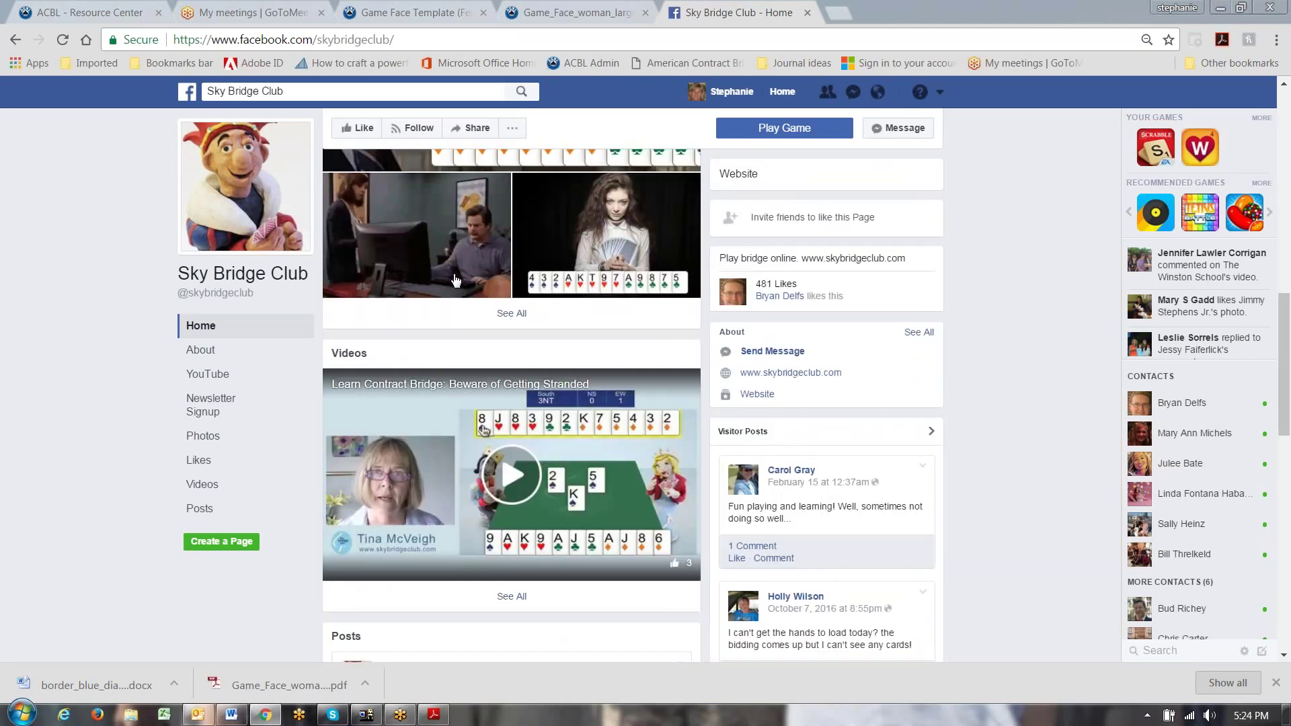
Return to the Game Face Template (Female) page in the Resource Center and dismiss the incoming e-mail notification.
click(405, 14)
scroll(489, 272, up, 3)
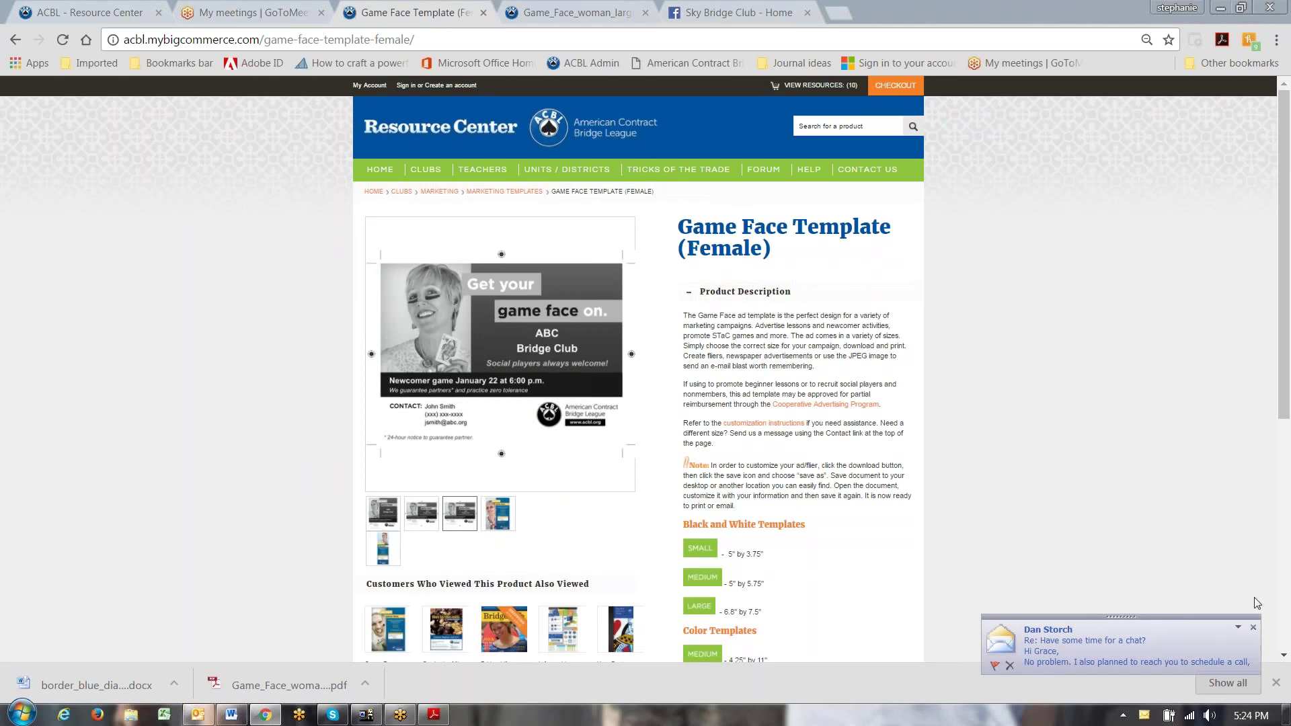
click(1253, 627)
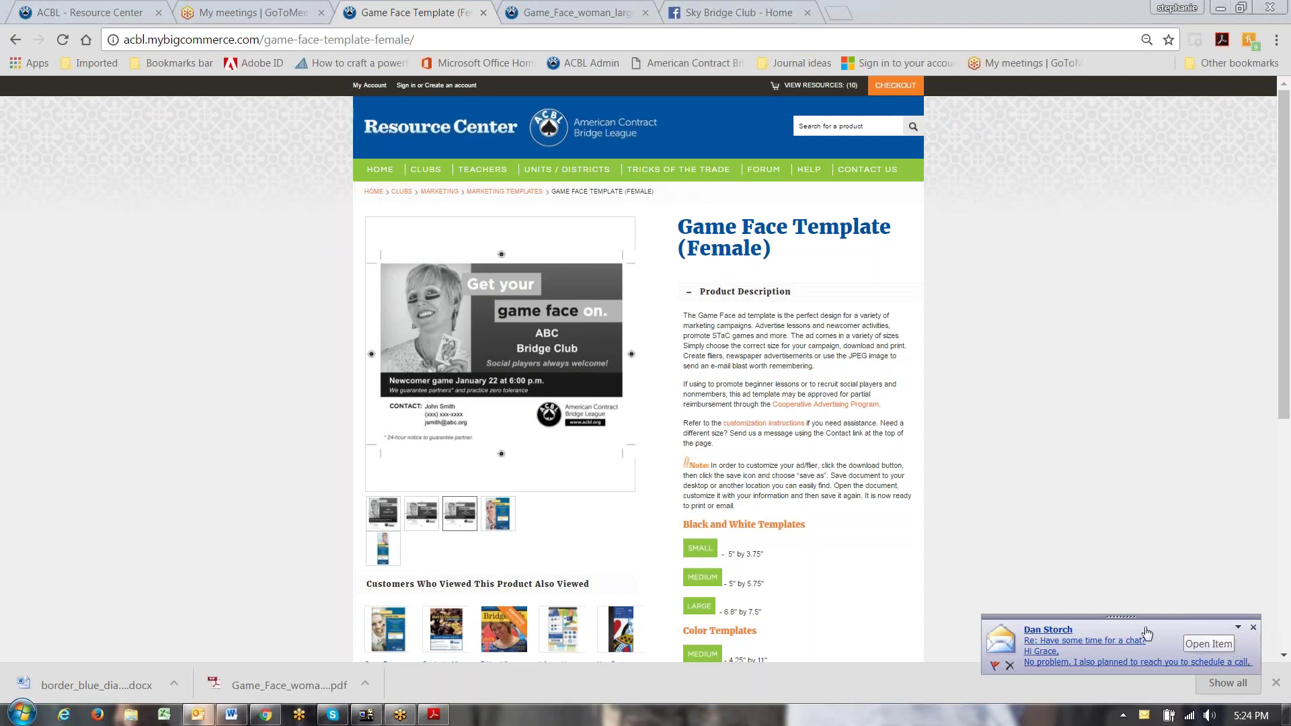
click(1255, 629)
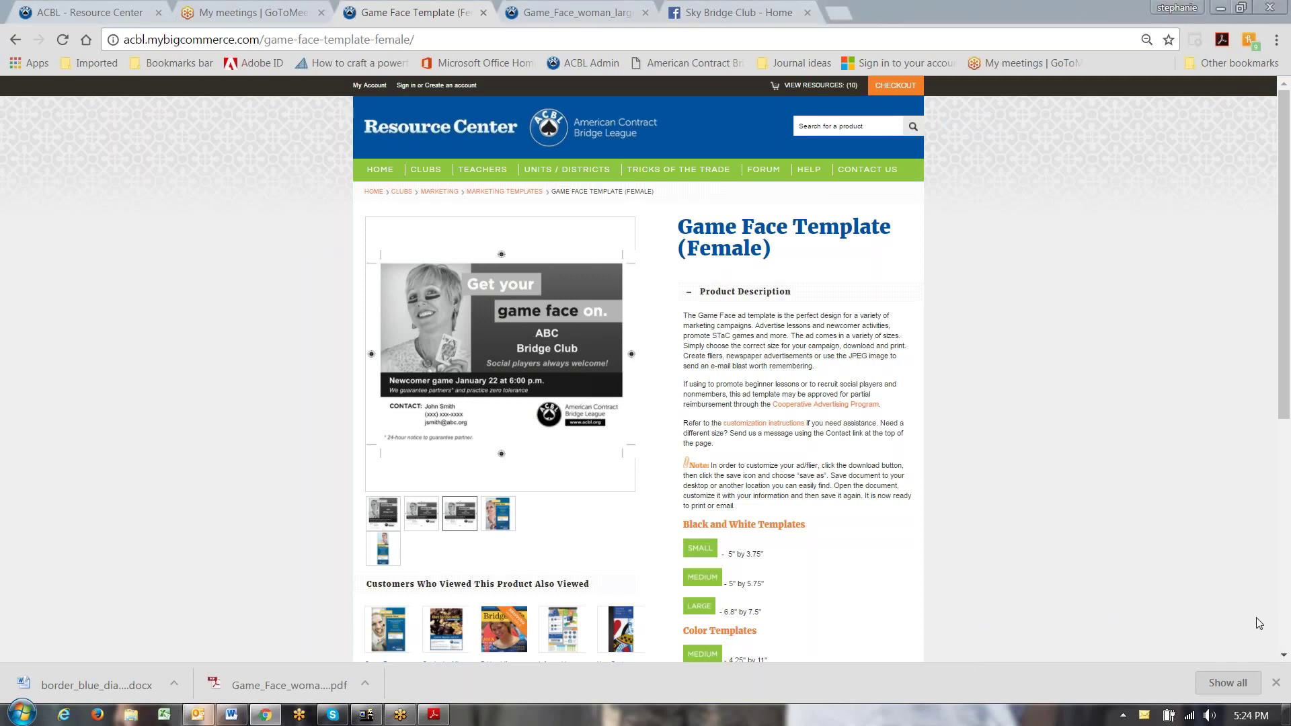